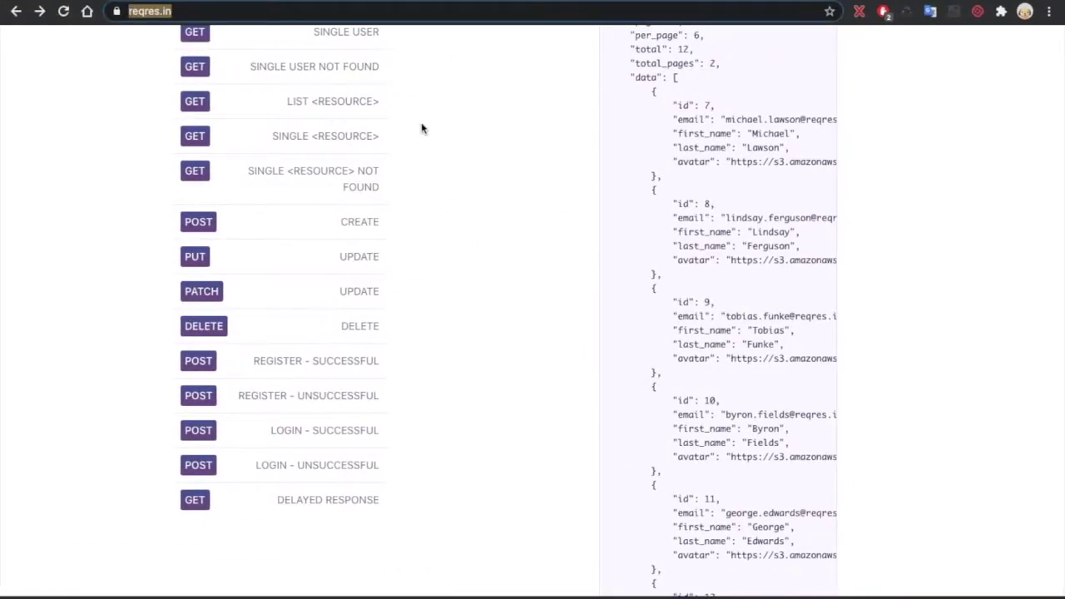
- Look through the reqres.in endpoint list and show the sample request and response for the POST Create endpoint
{"action": "scroll", "coordinate": [421, 126], "scroll_direction": "up", "scroll_amount": 2}
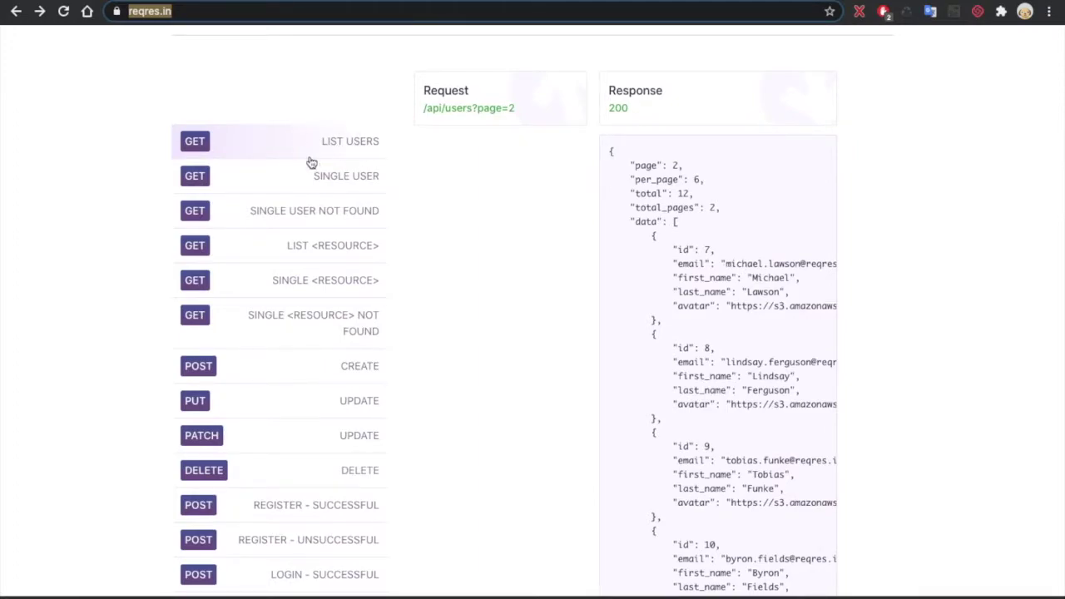
{"action": "scroll", "coordinate": [338, 233], "scroll_direction": "down", "scroll_amount": 1}
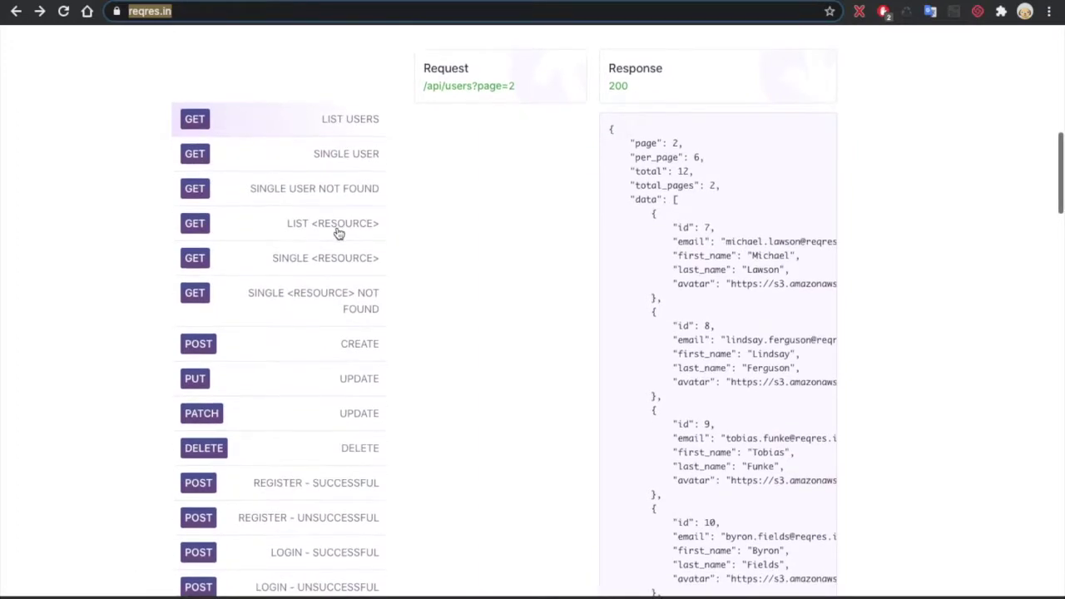
{"action": "scroll", "coordinate": [338, 234], "scroll_direction": "down", "scroll_amount": 2}
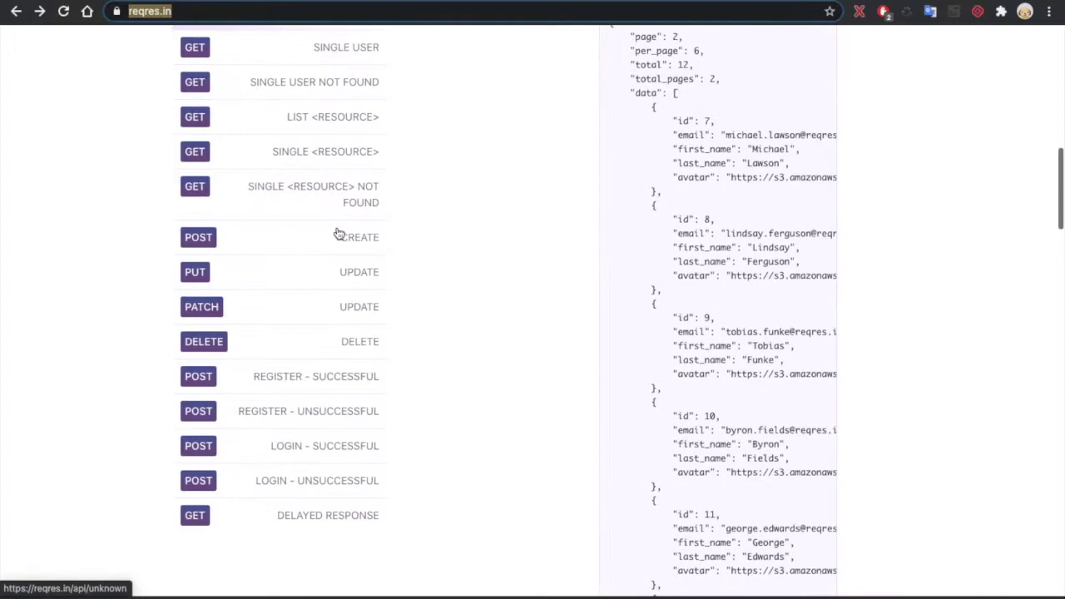
{"action": "left_click", "coordinate": [358, 246]}
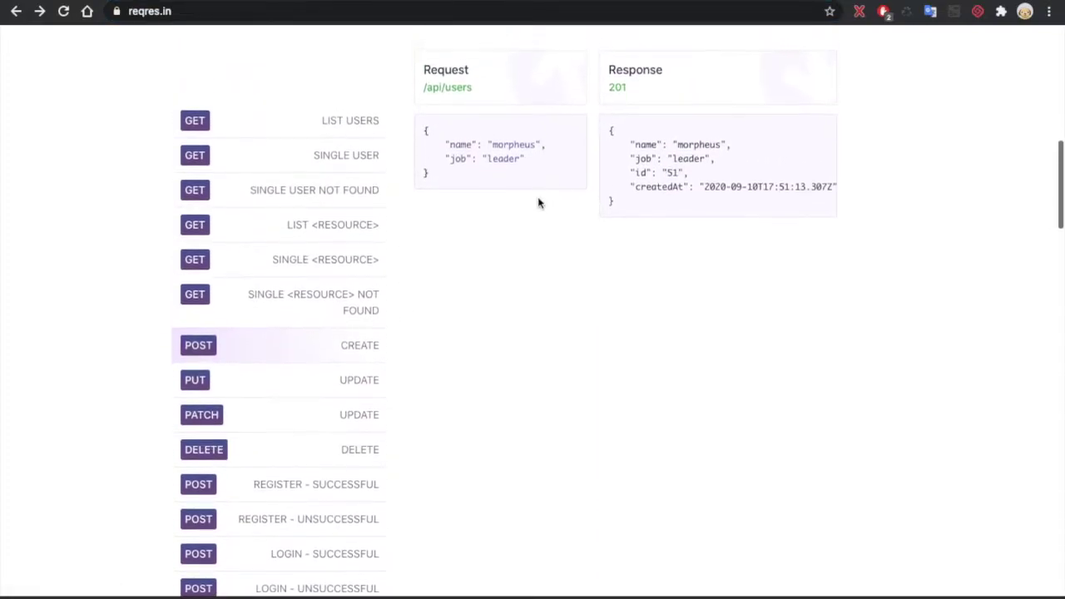
{"action": "scroll", "coordinate": [538, 202], "scroll_direction": "up", "scroll_amount": 1}
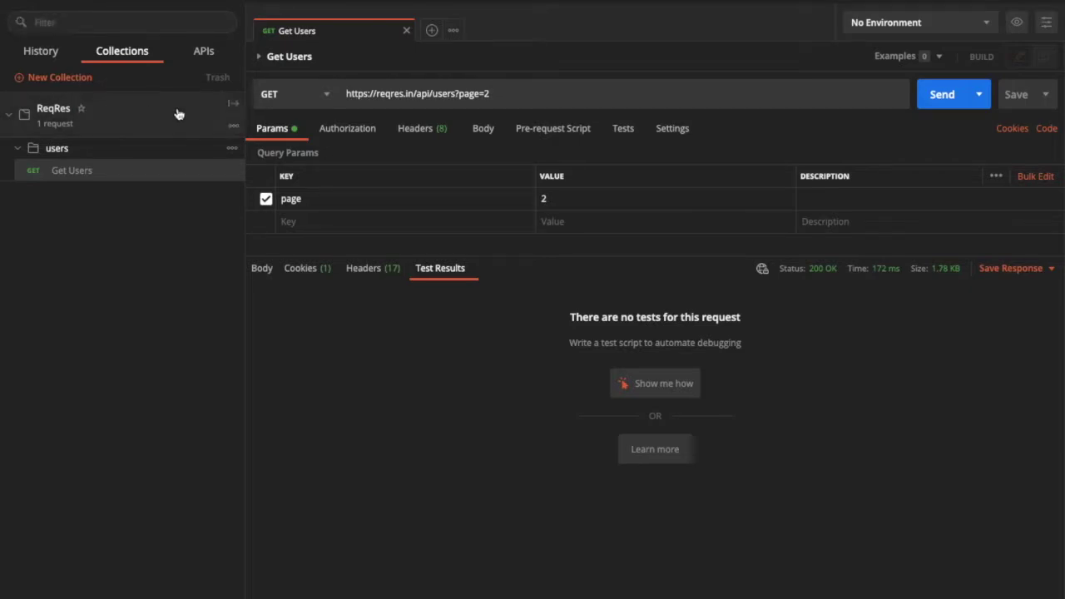
- In Postman, duplicate the Get Users request in the users folder and rename the copy to Create User
{"action": "left_click", "coordinate": [234, 172]}
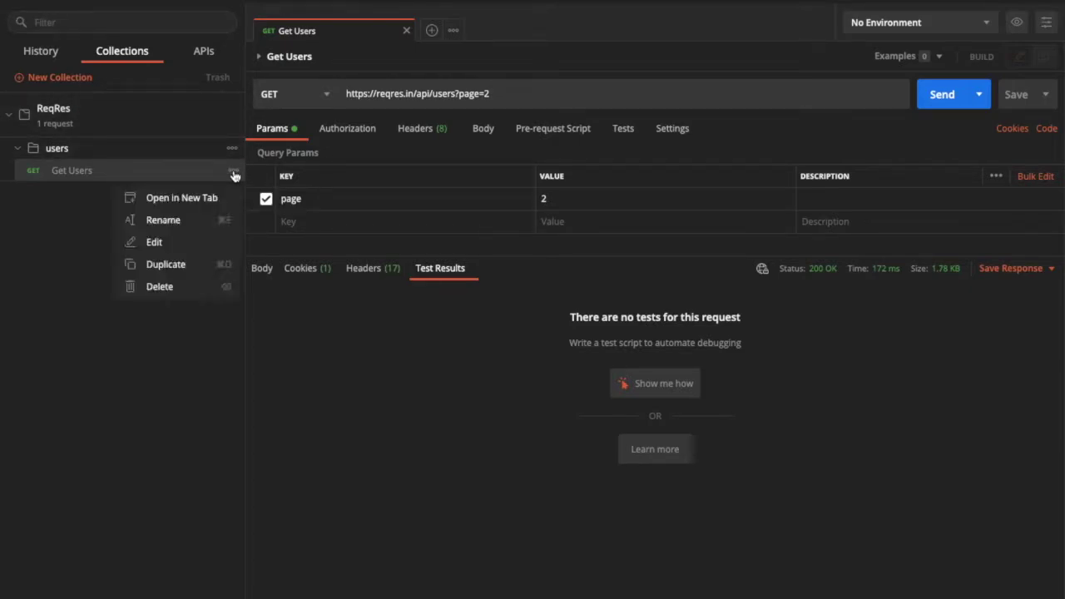
{"action": "left_click", "coordinate": [204, 264]}
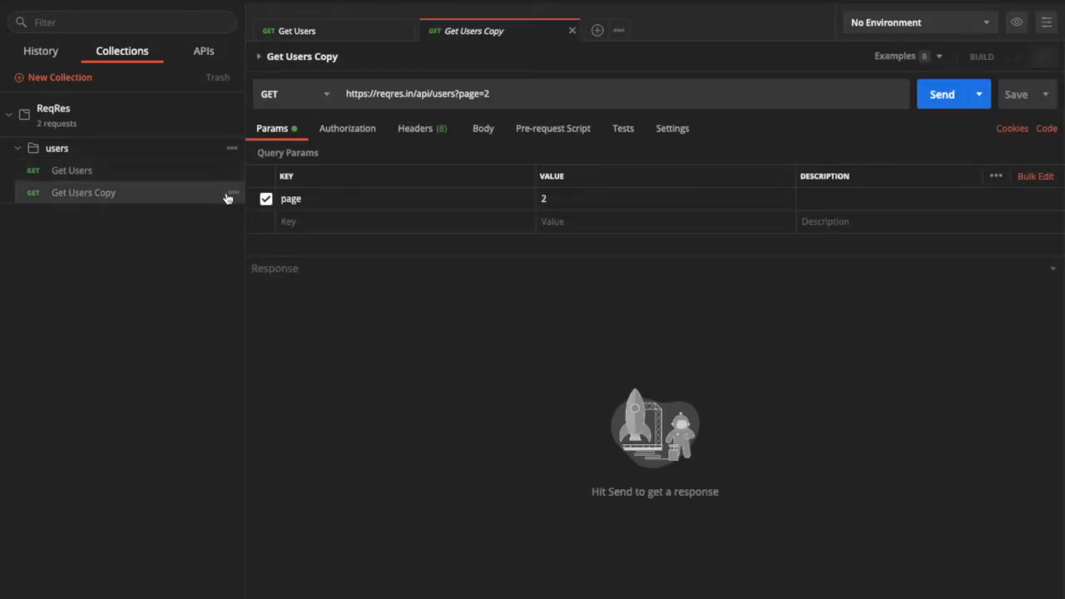
{"action": "left_click", "coordinate": [230, 196]}
{"action": "left_click", "coordinate": [194, 242]}
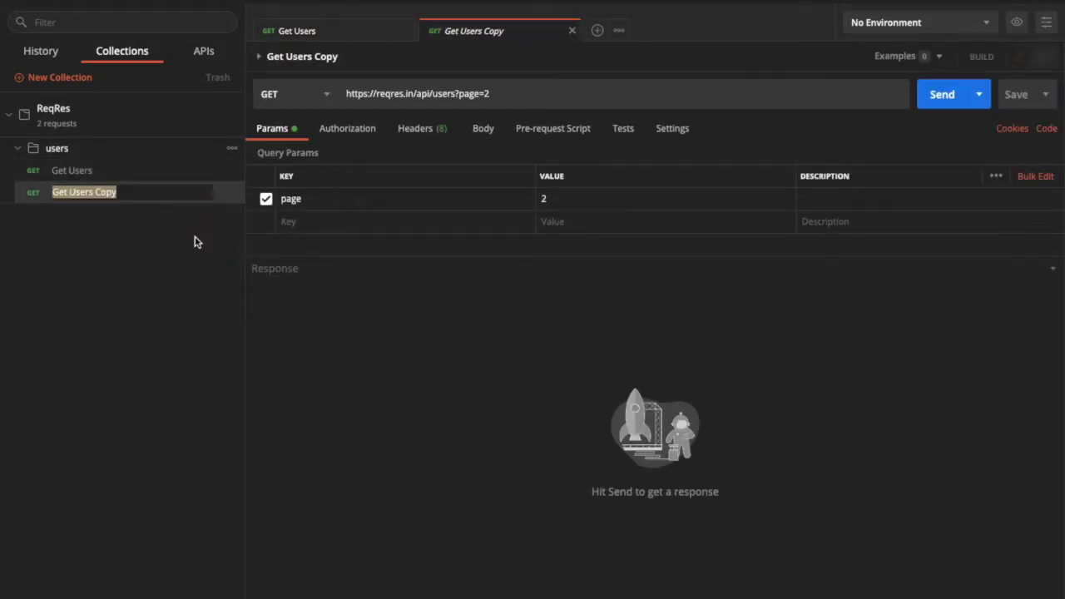
{"action": "type", "text": "Cre"}
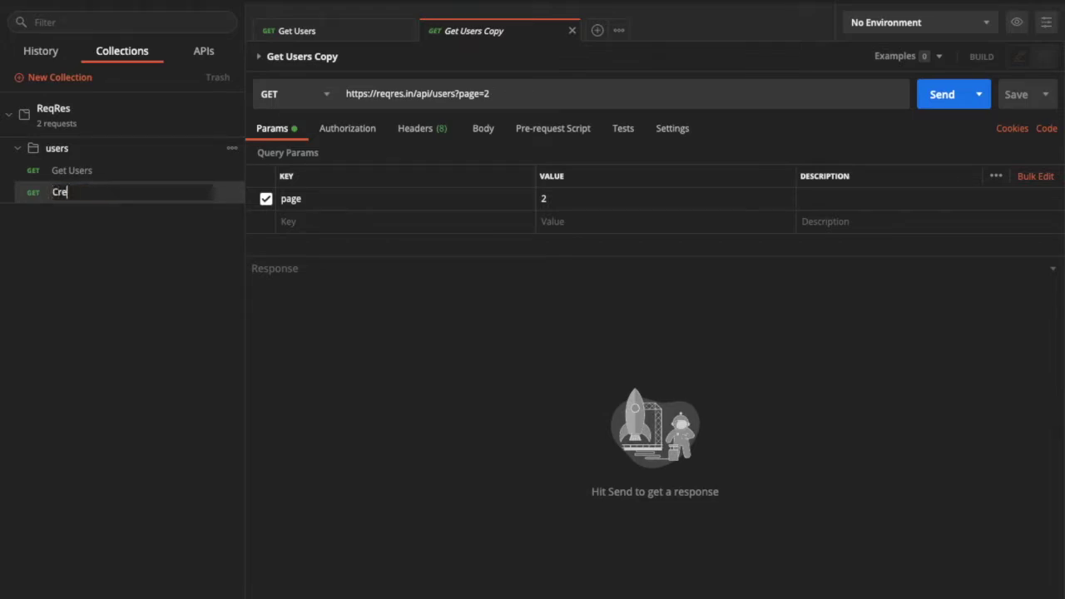
{"action": "type", "text": "ate User"}
{"action": "key", "text": "Return"}
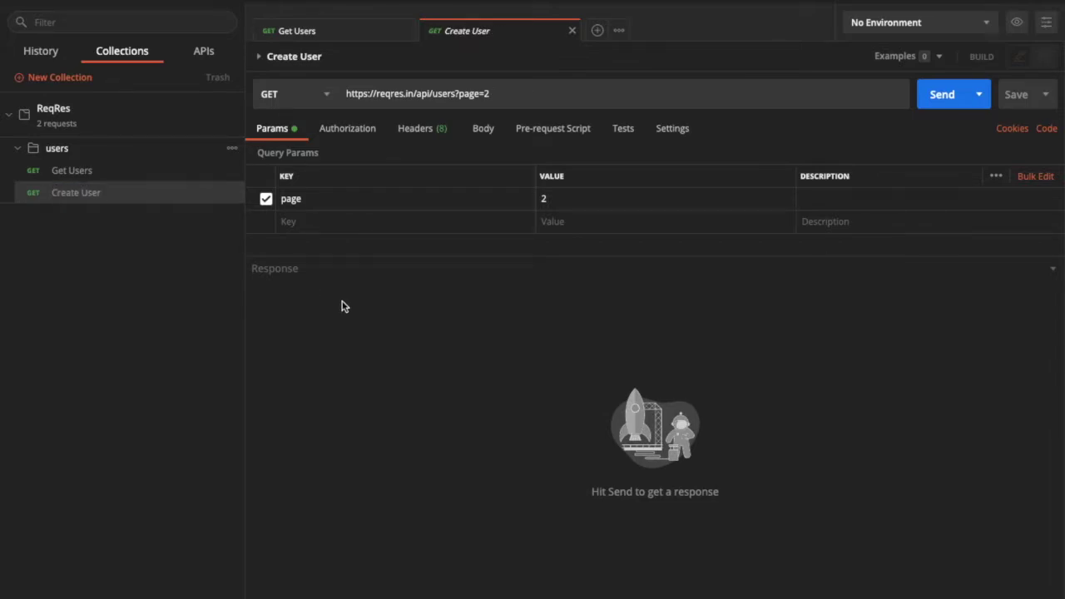
- Check the Create example on reqres.in and set the Create User request's method to POST in Postman
{"action": "key", "text": "alt+Tab"}
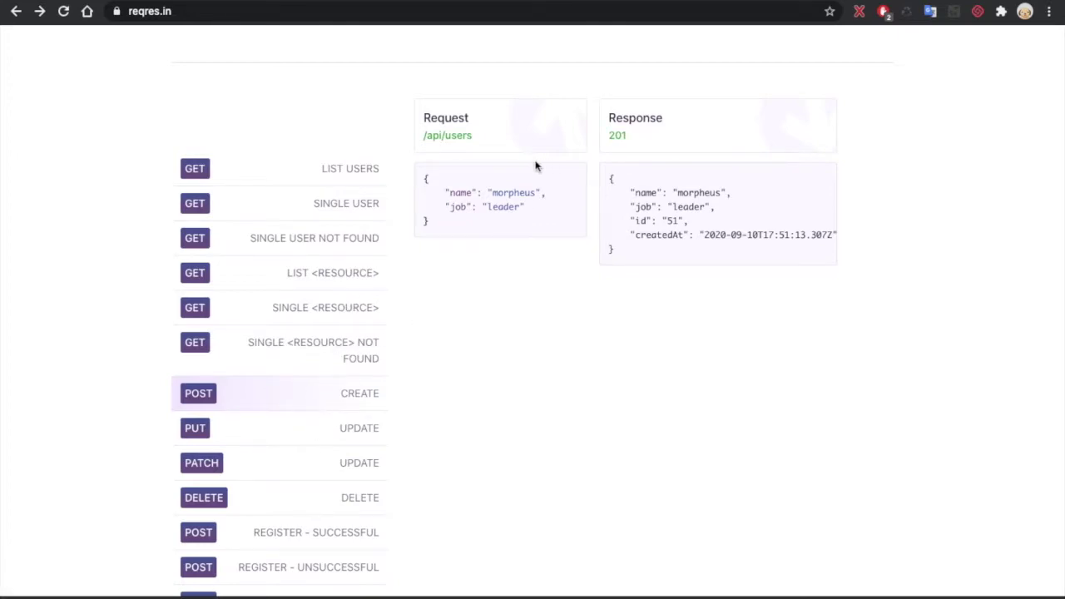
{"action": "key", "text": "alt+Tab"}
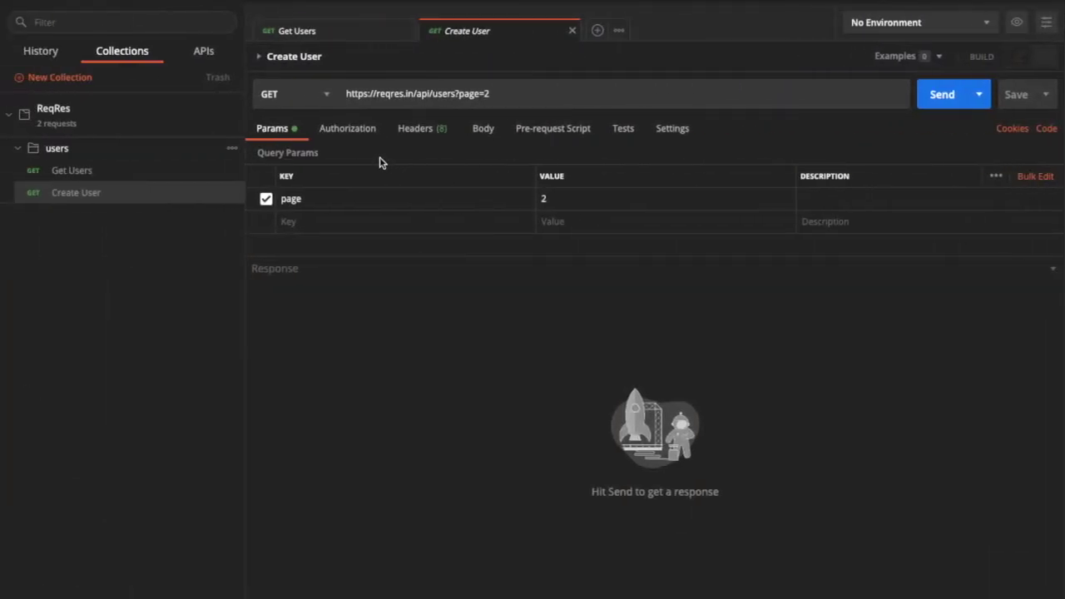
{"action": "left_click", "coordinate": [325, 93]}
{"action": "left_click", "coordinate": [299, 145]}
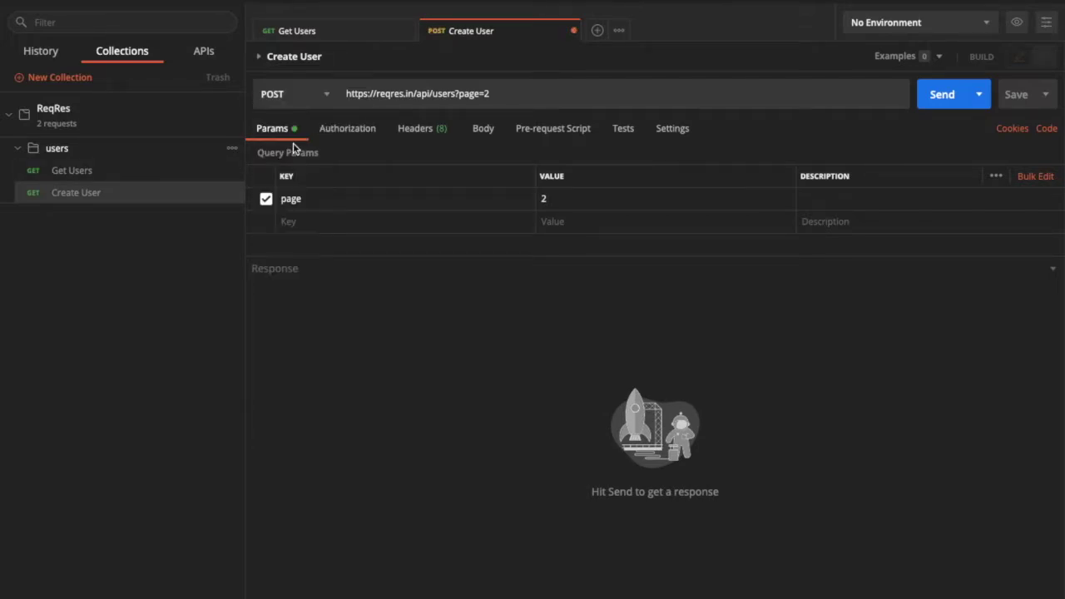
{"action": "key", "text": "alt+Tab"}
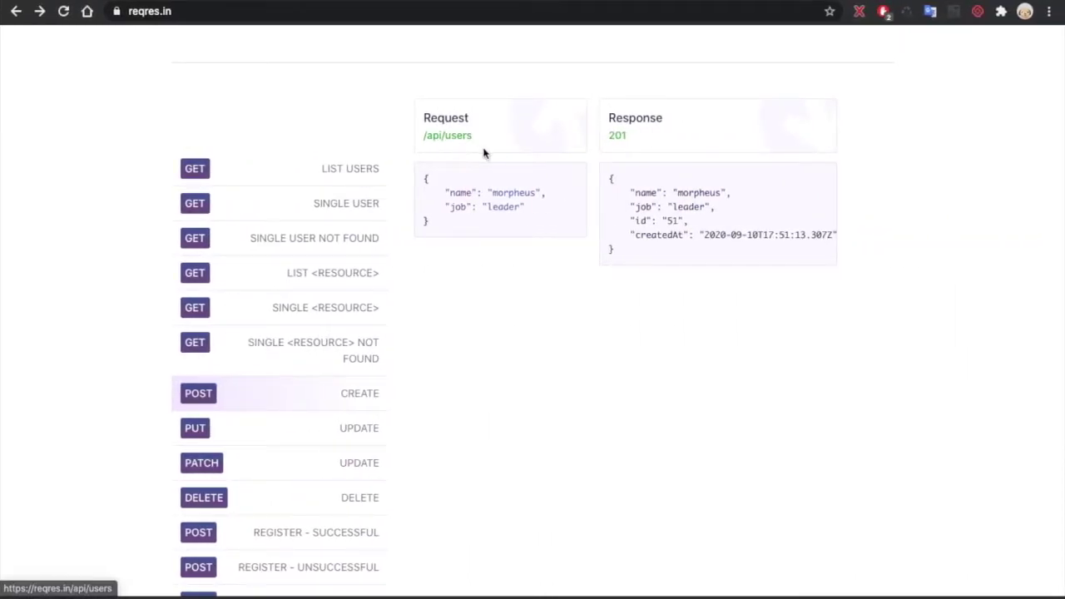
{"action": "key", "text": "alt+Tab"}
{"action": "left_click", "coordinate": [504, 99]}
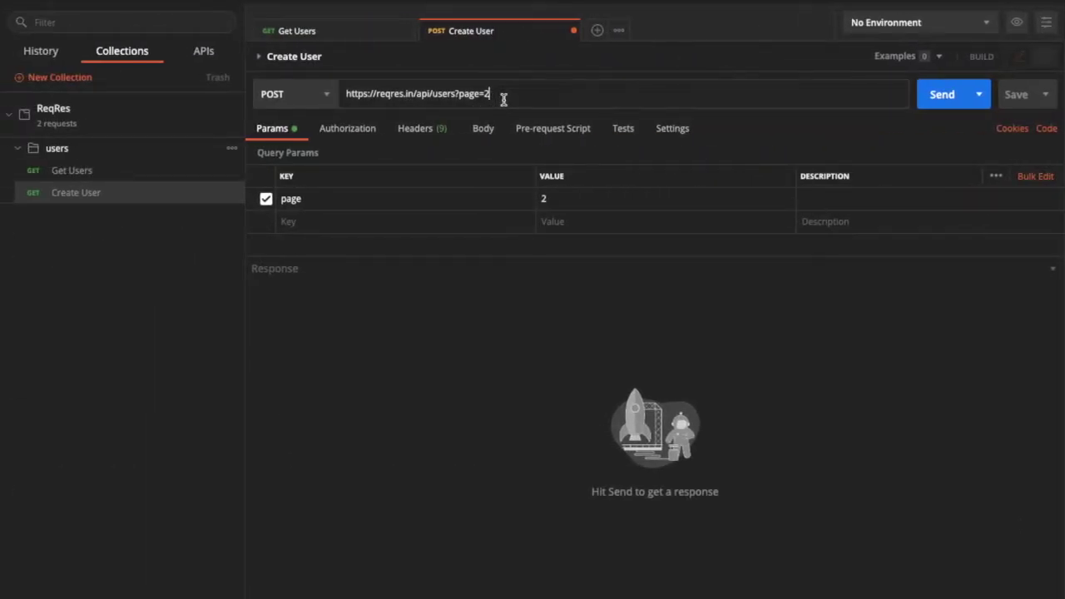
{"action": "key", "text": "BackSpace"}
{"action": "key", "text": "BackSpace"}
{"action": "key", "text": "BackSpace"}
{"action": "key", "text": "BackSpace"}
{"action": "key", "text": "BackSpace"}
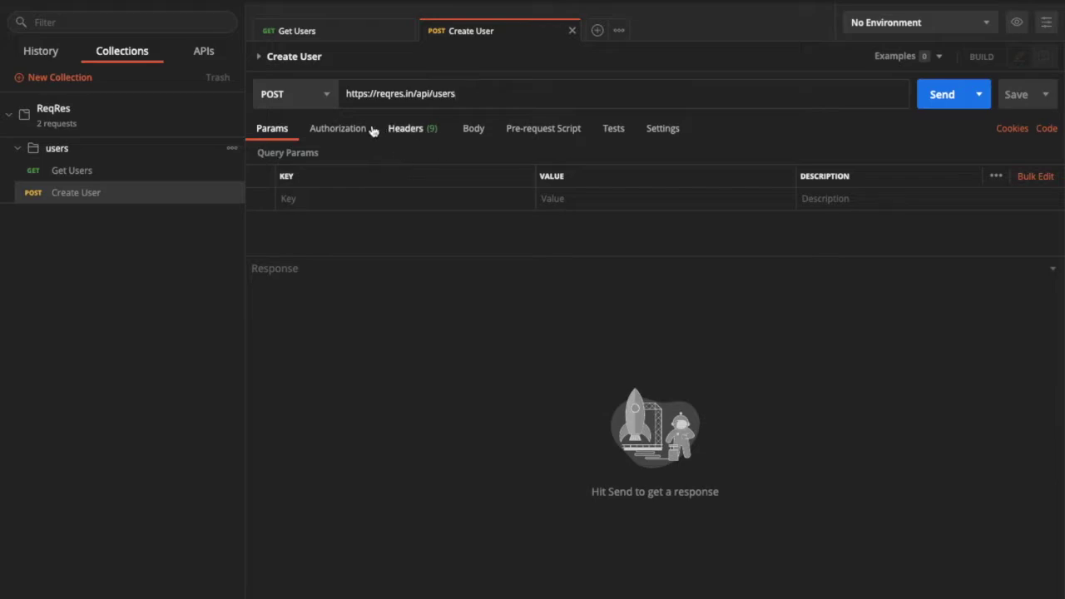
- Switch to reqres.in and copy the Create example's JSON request body containing the name and job fields
{"action": "key", "text": "ctrl+Right"}
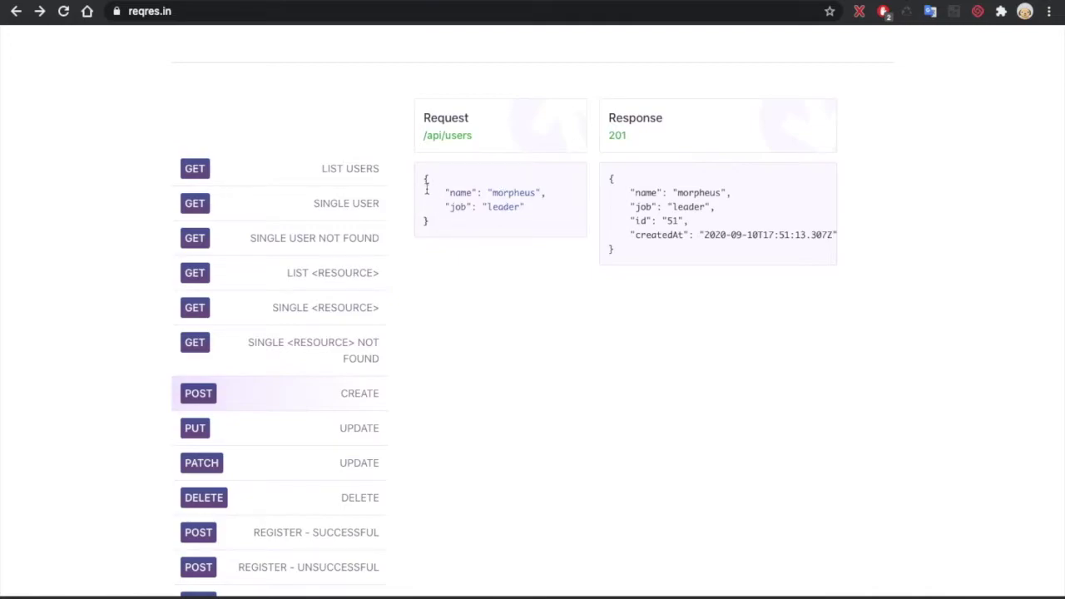
{"action": "left_click_drag", "start_coordinate": [431, 228], "coordinate": [423, 183]}
{"action": "key", "text": "ctrl+c"}
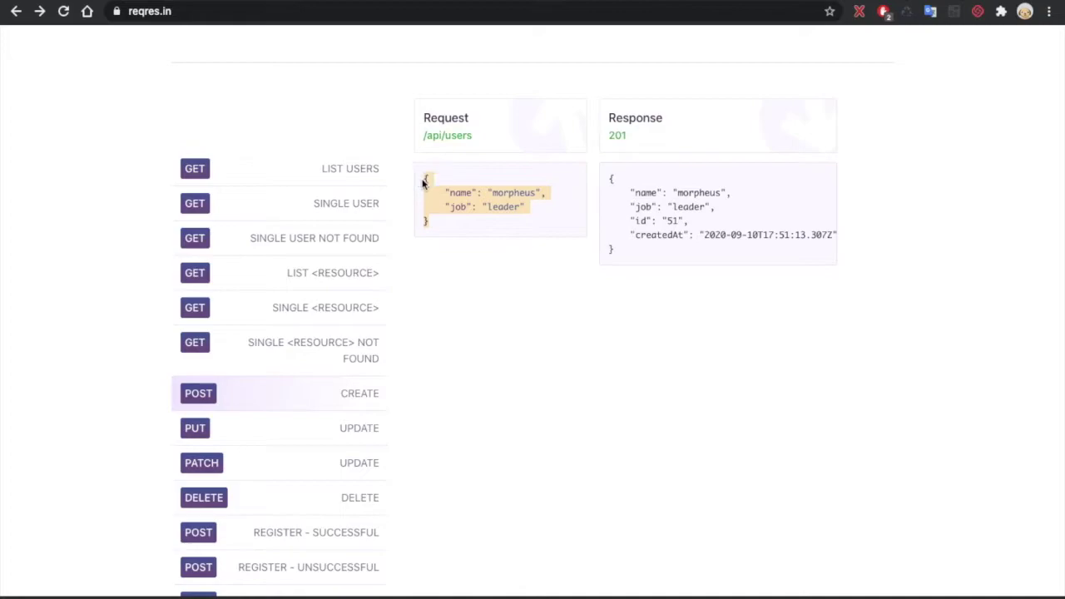
- Back in Postman, set the request body to raw JSON, enlarge the editor area and paste the copied name and job JSON
{"action": "key", "text": "alt+Tab"}
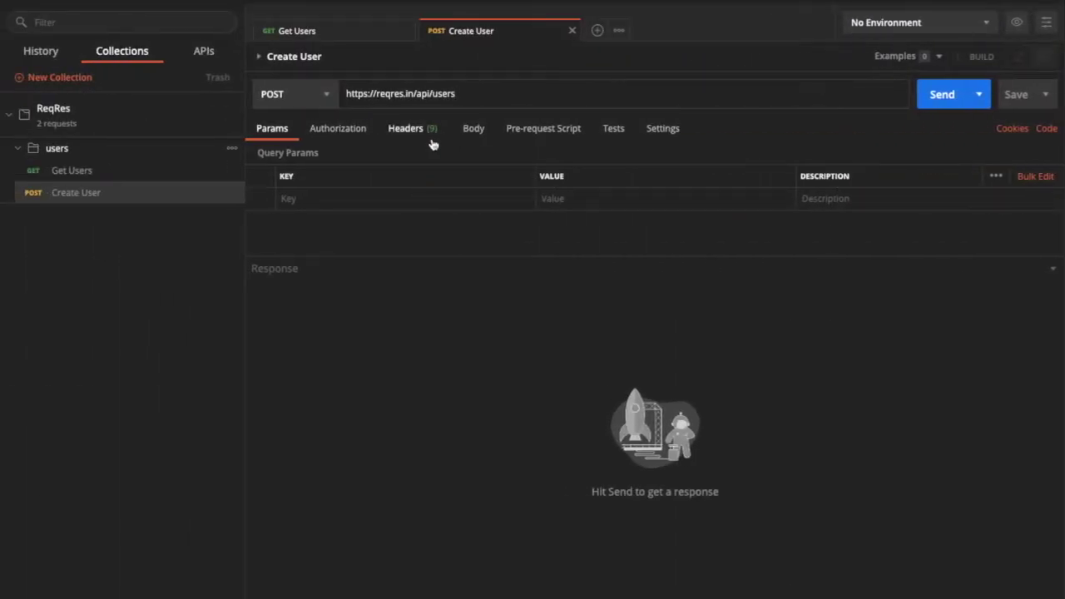
{"action": "left_click", "coordinate": [472, 136]}
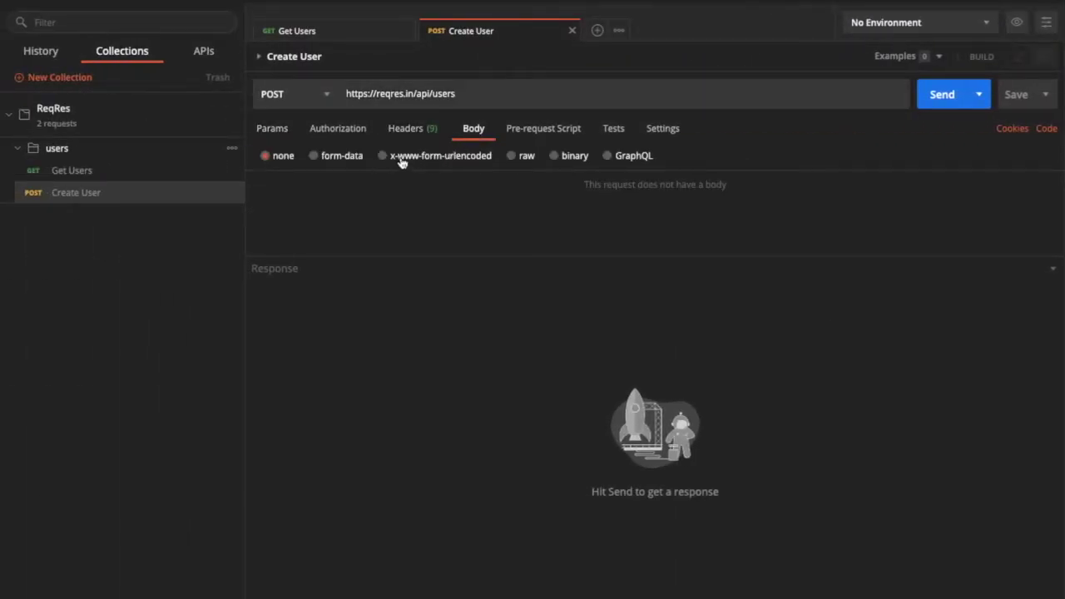
{"action": "left_click", "coordinate": [515, 159]}
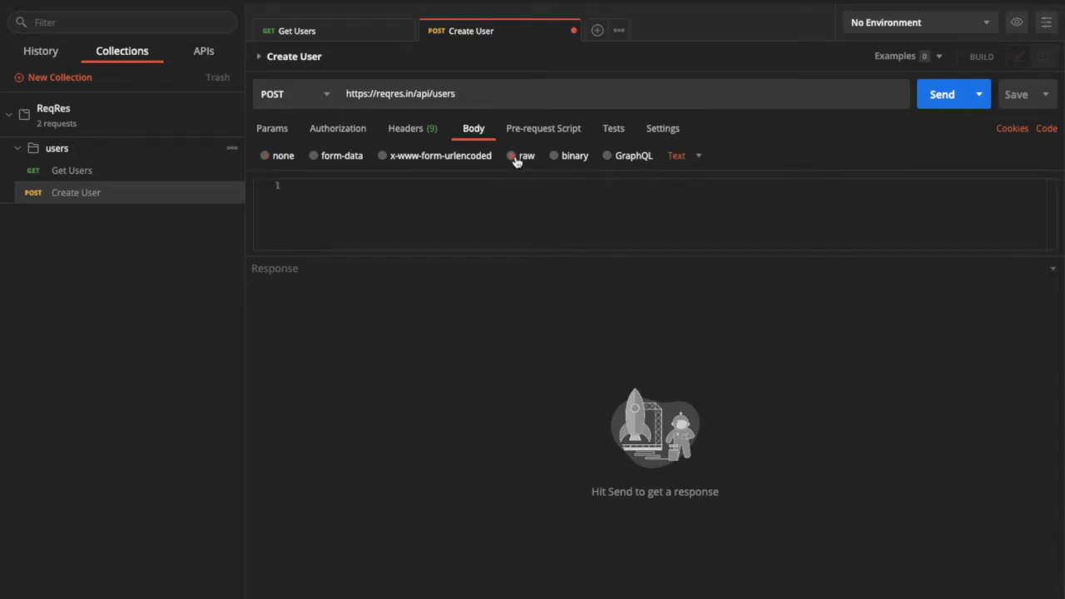
{"action": "left_click", "coordinate": [685, 164]}
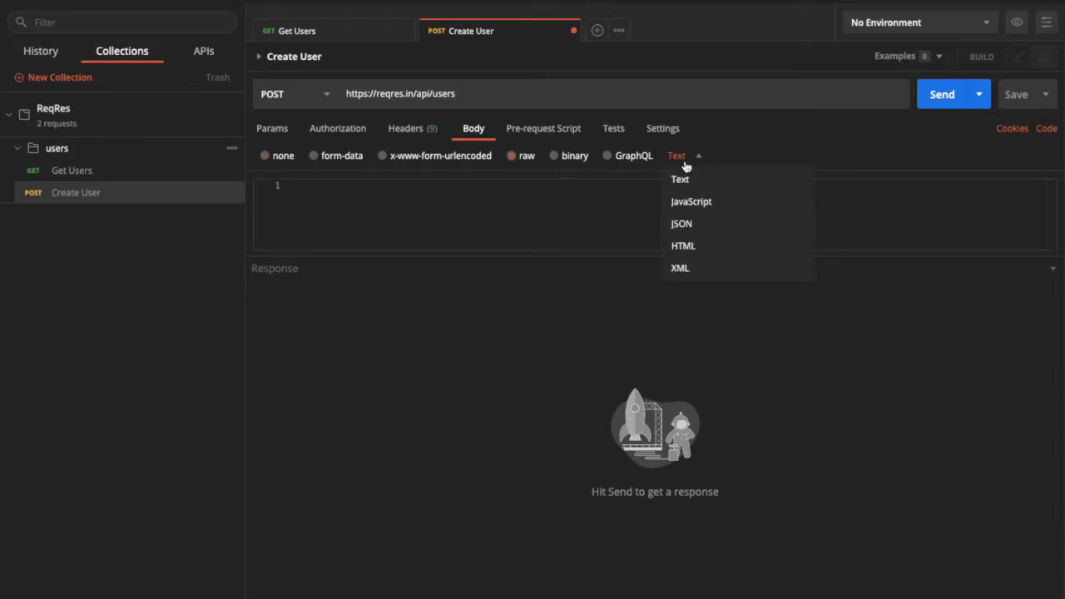
{"action": "left_click", "coordinate": [704, 226]}
{"action": "left_click_drag", "start_coordinate": [716, 257], "coordinate": [709, 414]}
{"action": "key", "text": "ctrl+v"}
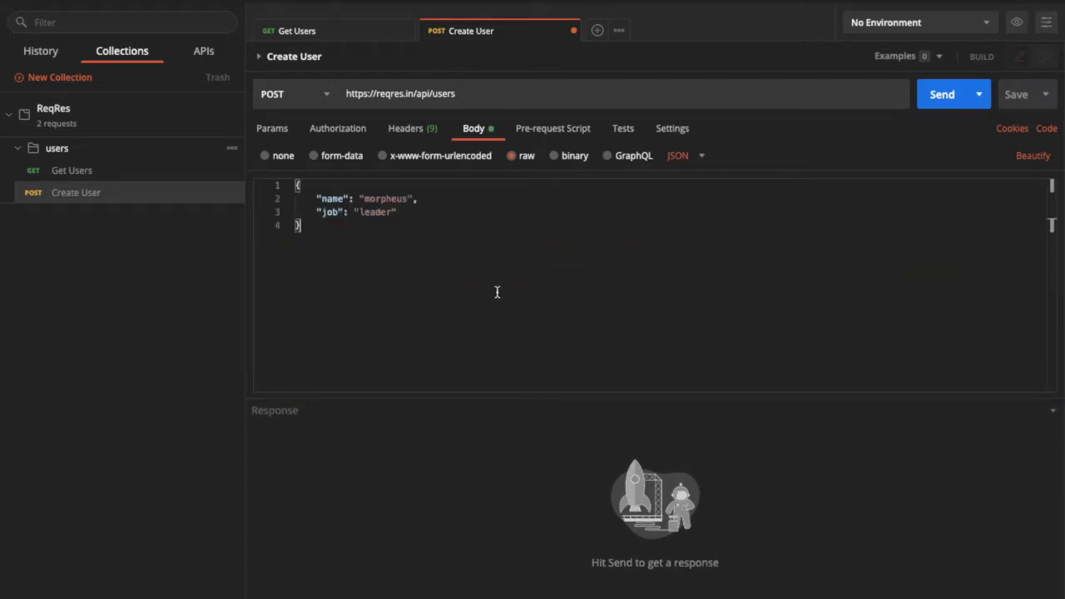
- Remove the indentation before the "job" line in the body and reformat the JSON with Beautify
{"action": "left_click", "coordinate": [317, 212]}
{"action": "key", "text": "BackSpace"}
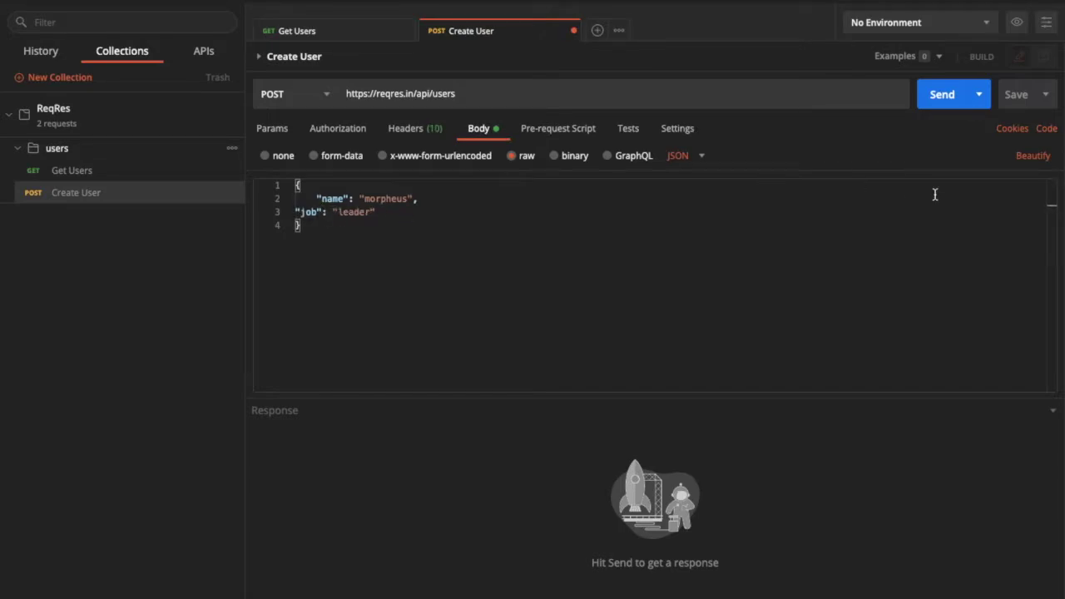
{"action": "left_click", "coordinate": [1033, 157]}
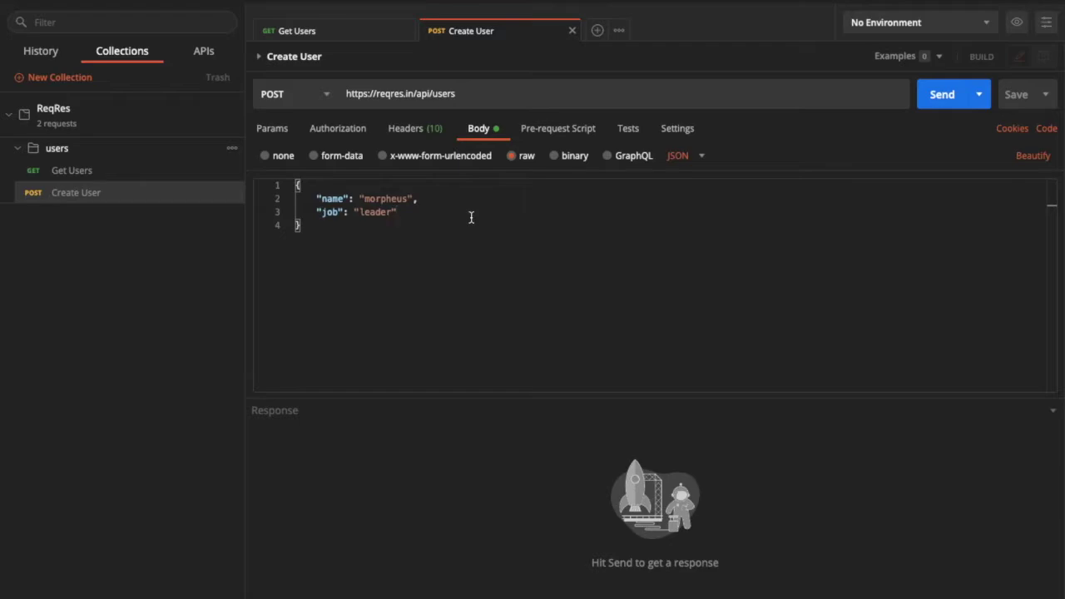
- Break the "name" entry's value onto its own line and reformat the JSON body with Beautify again
{"action": "type", "text": ","}
{"action": "key", "text": "BackSpace"}
{"action": "double_click", "coordinate": [332, 199]}
{"action": "left_click", "coordinate": [356, 199]}
{"action": "key", "text": "Return"}
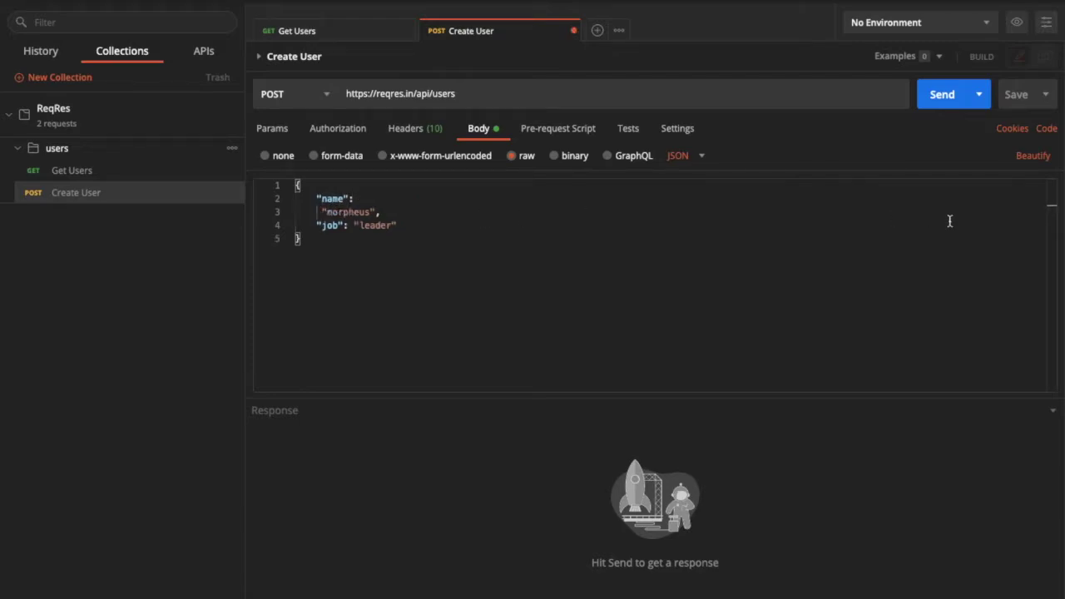
{"action": "left_click", "coordinate": [1034, 157]}
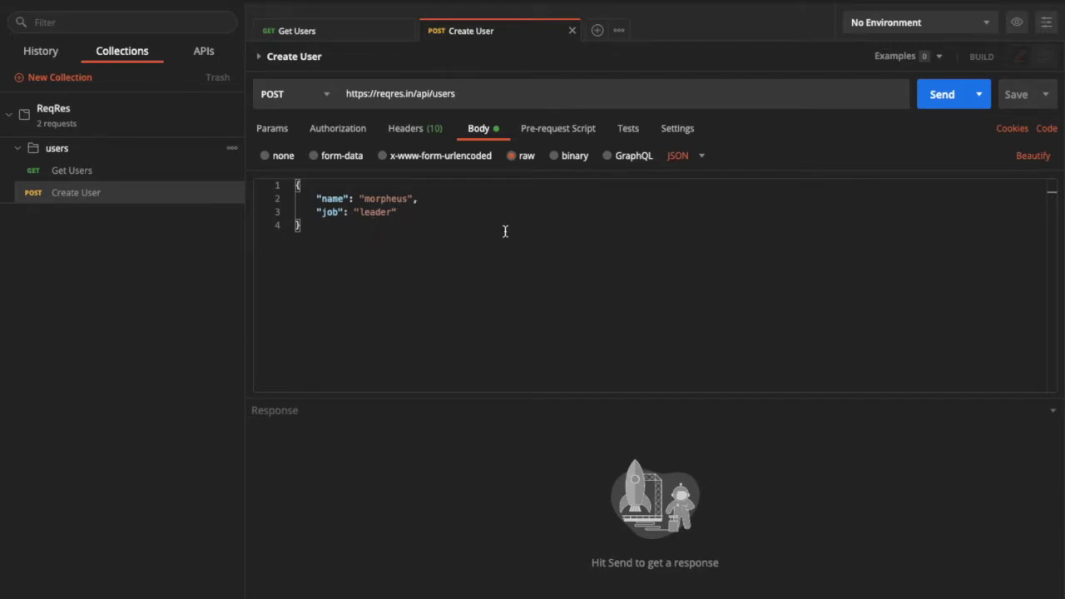
- Review the Create example on reqres.in, closing the translation popup and highlighting the expected JSON response
{"action": "key", "text": "ctrl+Right"}
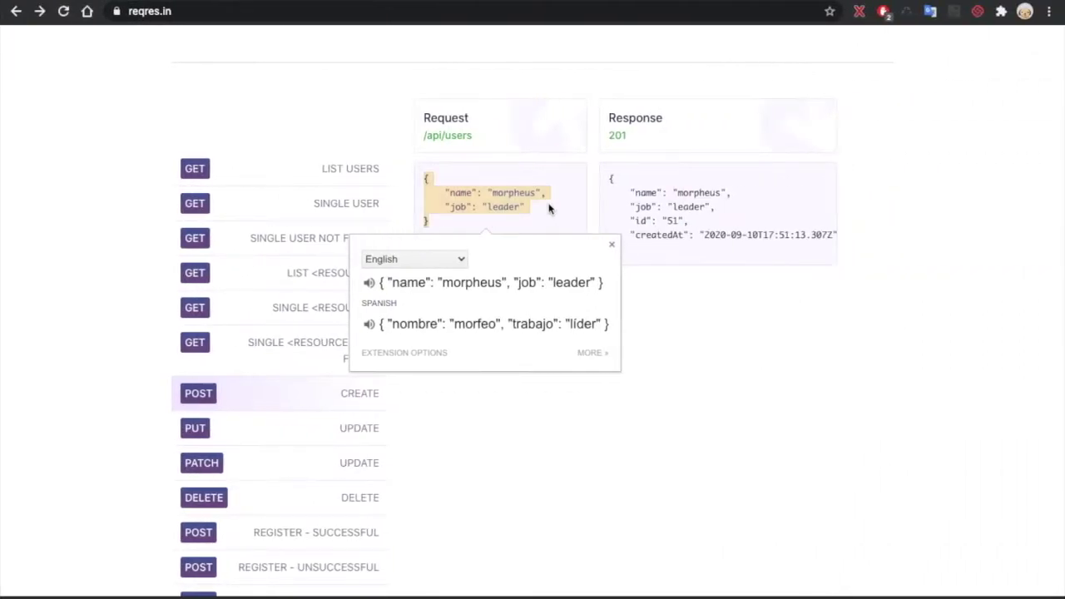
{"action": "key", "text": "ctrl+Left"}
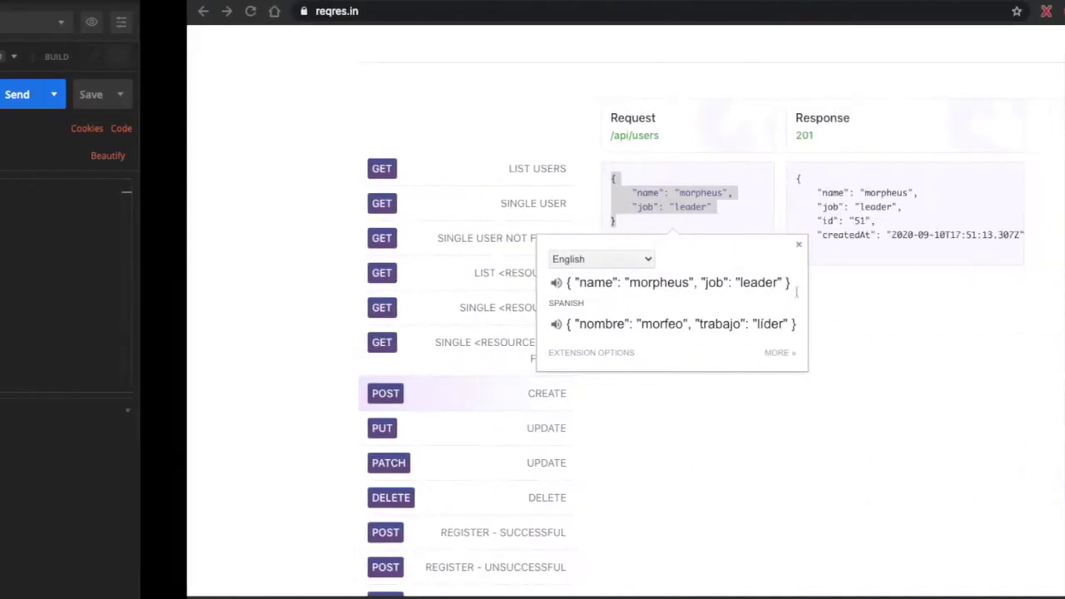
{"action": "left_click", "coordinate": [747, 264]}
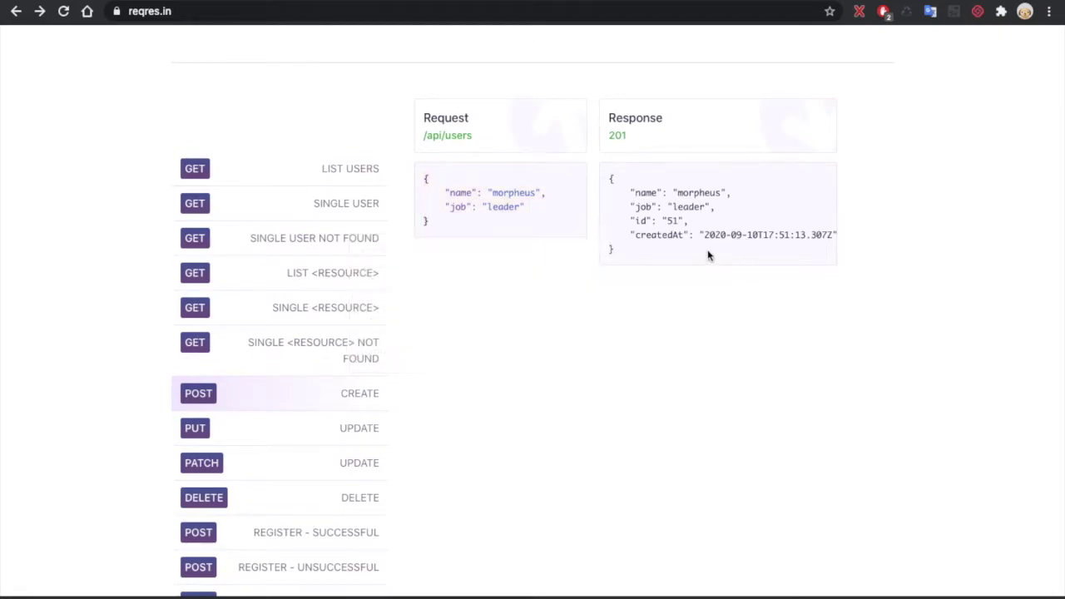
{"action": "left_click_drag", "start_coordinate": [637, 255], "coordinate": [606, 178]}
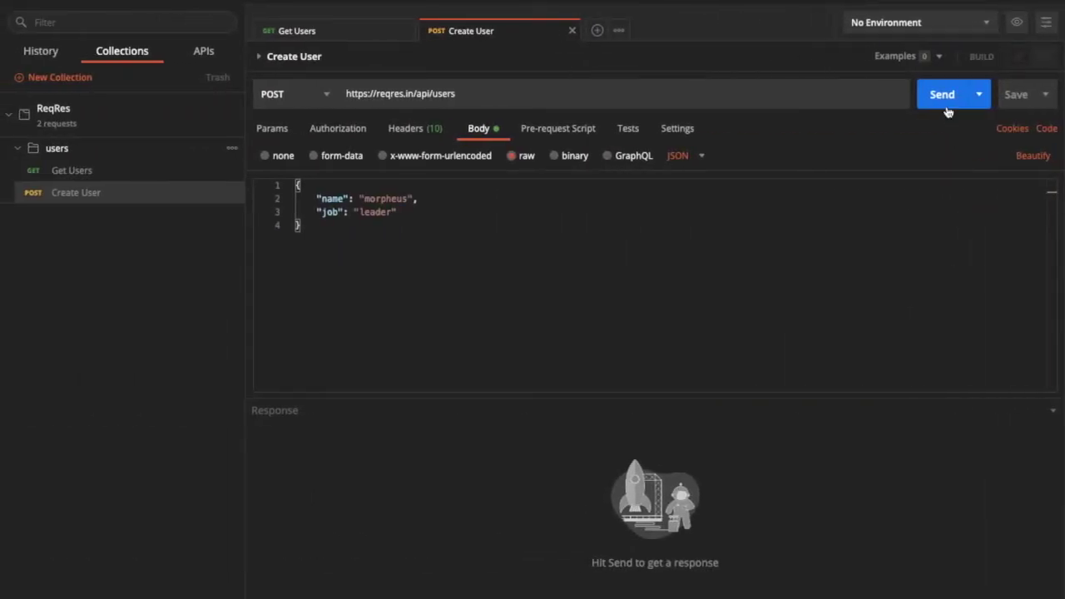
- Send the Create User request from Postman and enlarge the response area to inspect its status and response time
{"action": "left_click", "coordinate": [944, 96]}
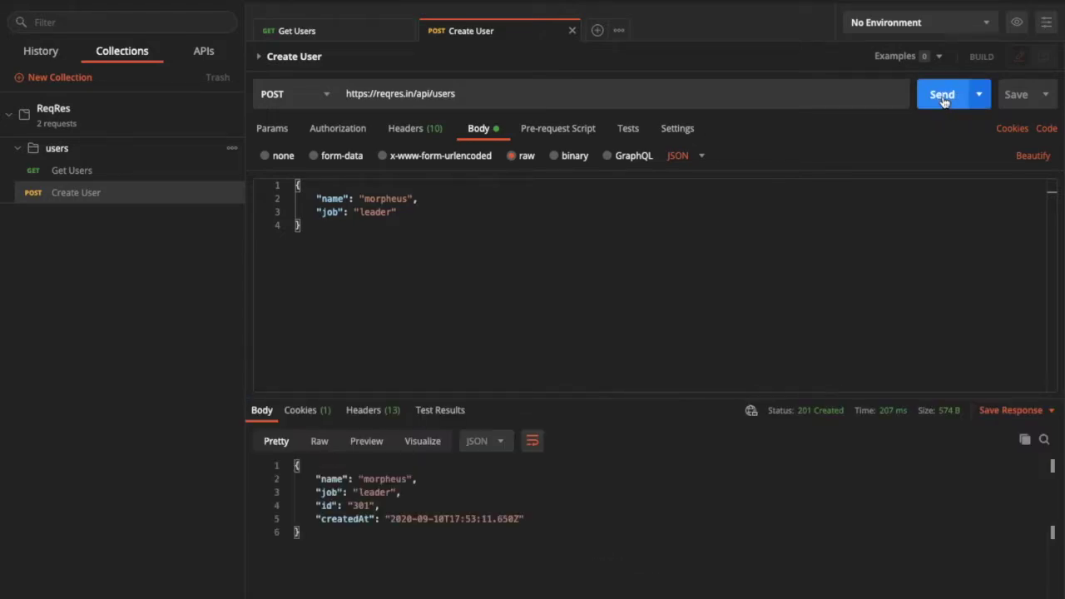
{"action": "left_click_drag", "start_coordinate": [680, 396], "coordinate": [676, 308]}
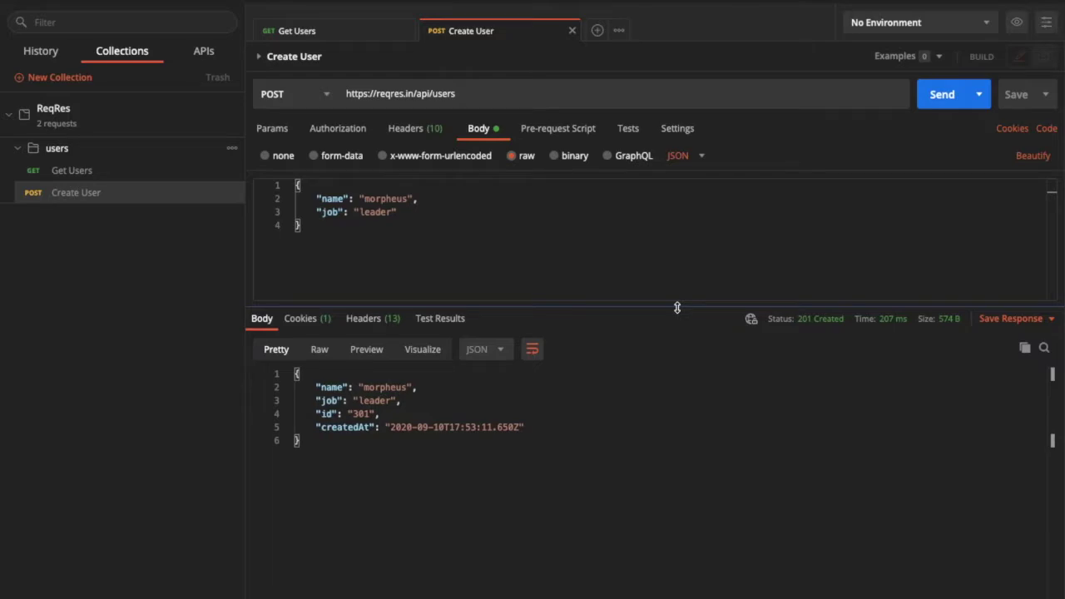
{"action": "mouse_move", "coordinate": [770, 320]}
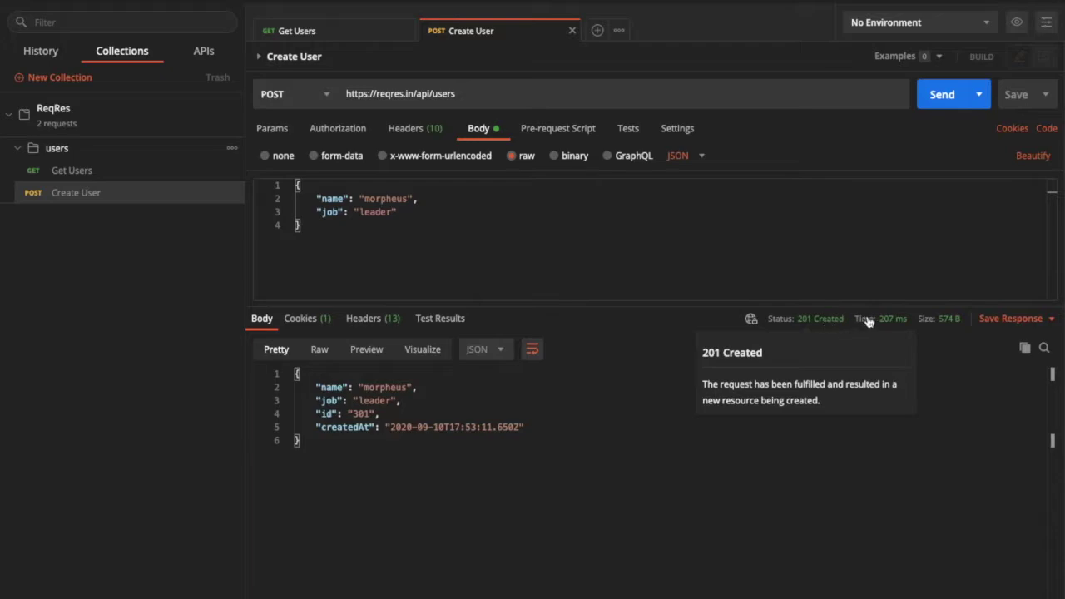
{"action": "mouse_move", "coordinate": [882, 323]}
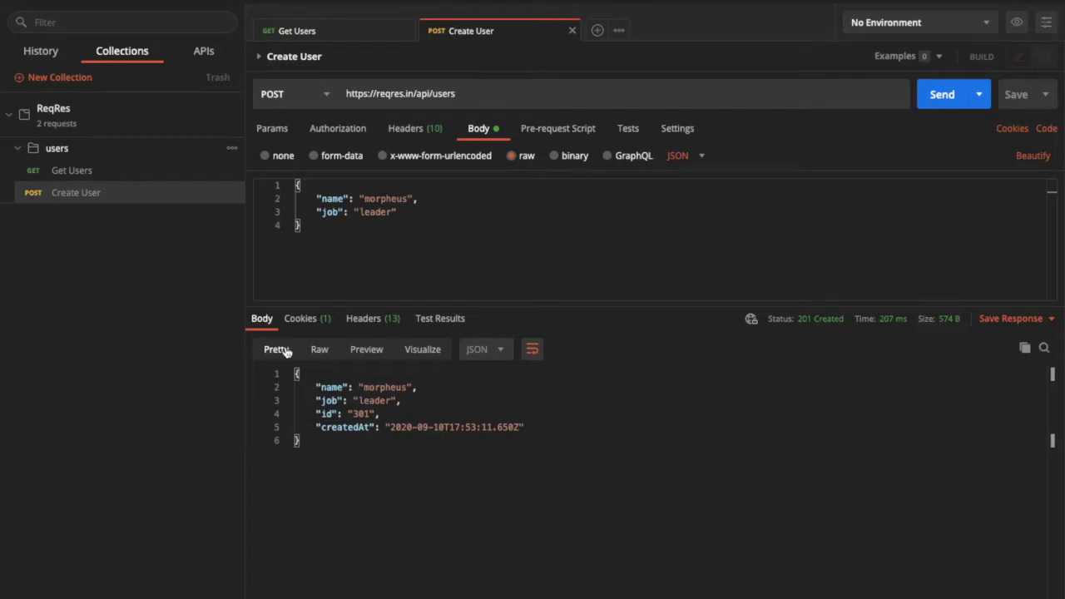
- View the Create User response body in Raw and Preview formats, and return to Pretty
{"action": "left_click", "coordinate": [319, 350]}
{"action": "left_click", "coordinate": [366, 349]}
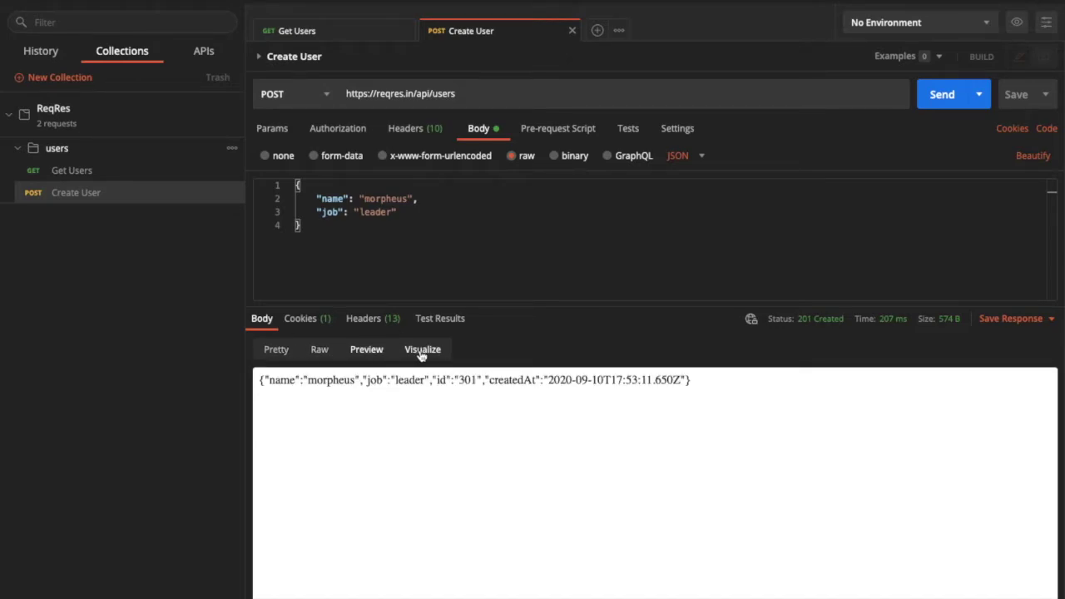
{"action": "left_click", "coordinate": [275, 349]}
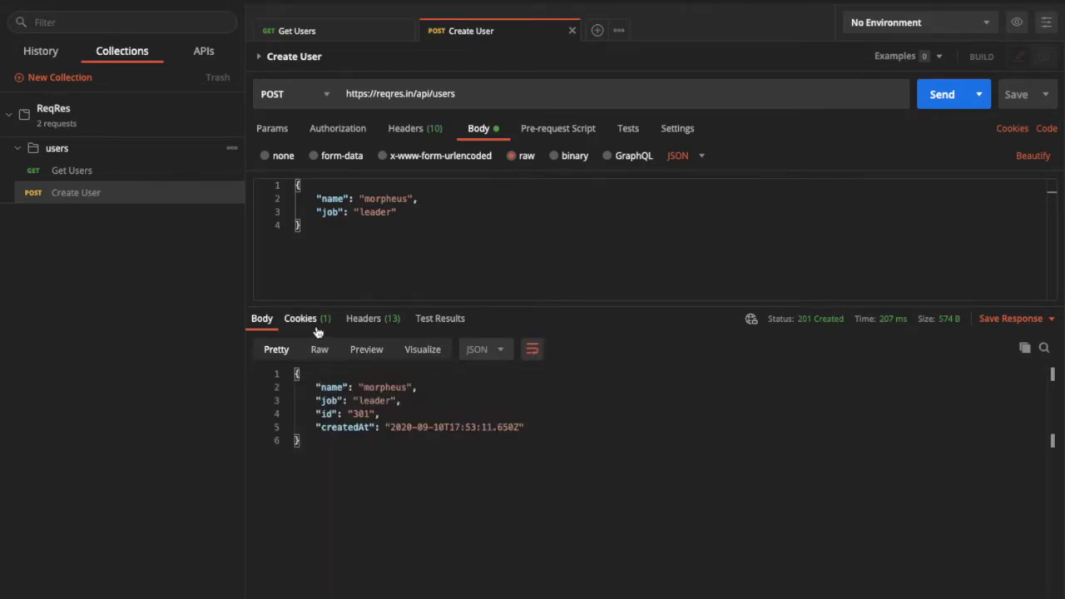
- Inspect the response's cookies, headers and test results for Create User, and return to the response body
{"action": "left_click", "coordinate": [311, 322]}
{"action": "left_click", "coordinate": [370, 325]}
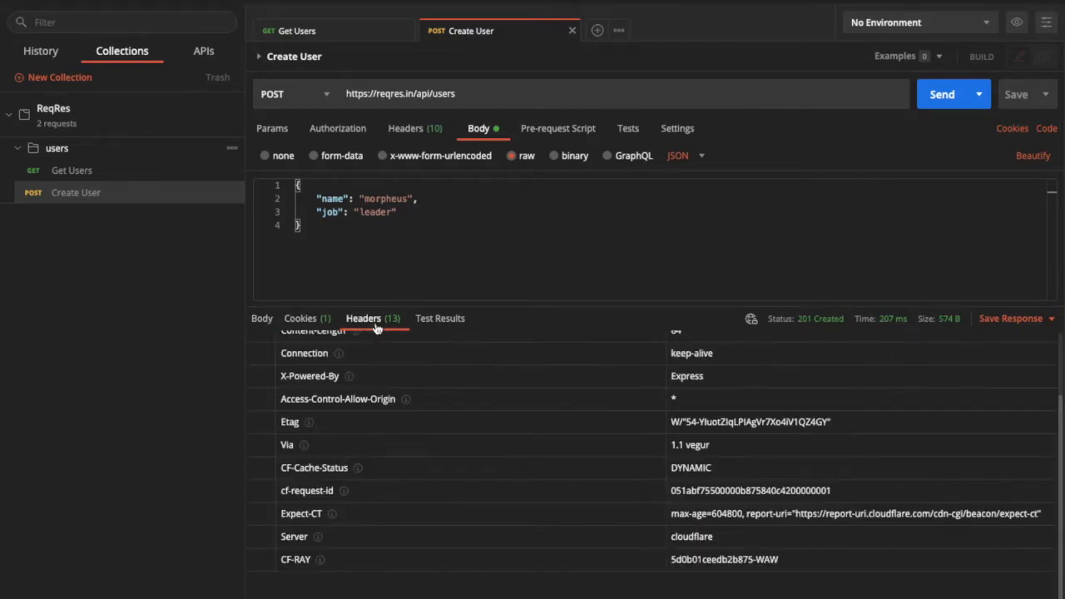
{"action": "scroll", "coordinate": [487, 442], "scroll_direction": "up", "scroll_amount": 3}
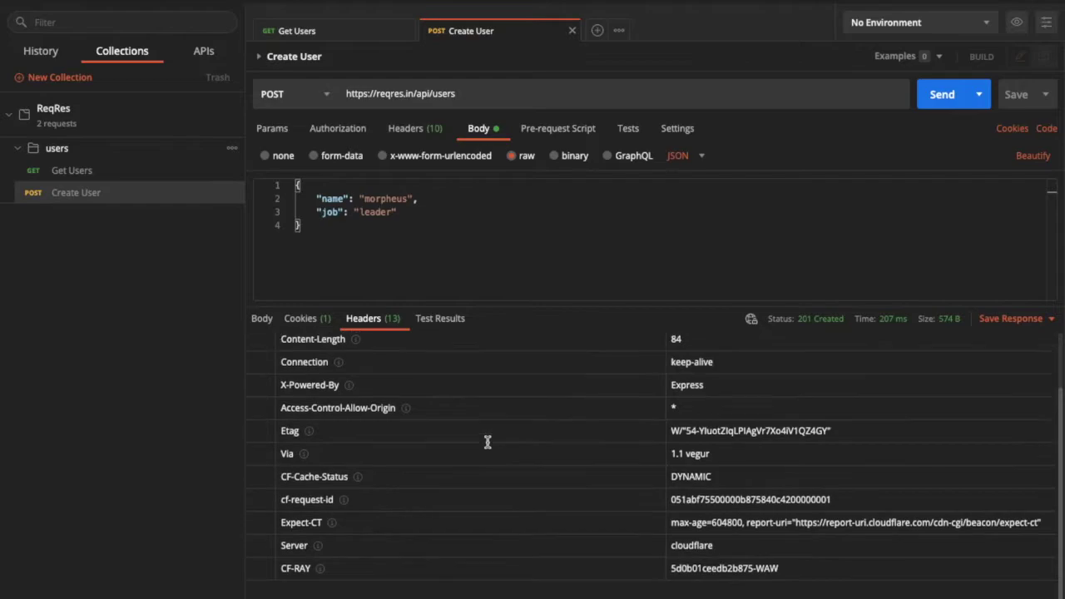
{"action": "left_click", "coordinate": [446, 321]}
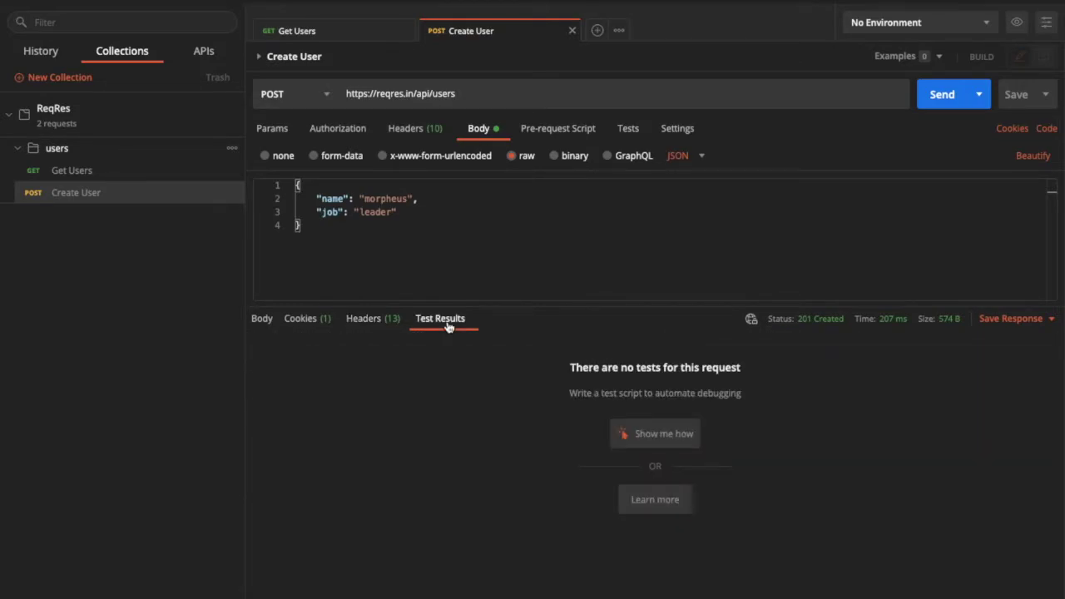
{"action": "left_click", "coordinate": [260, 319]}
{"action": "left_click", "coordinate": [301, 319]}
{"action": "left_click", "coordinate": [363, 320]}
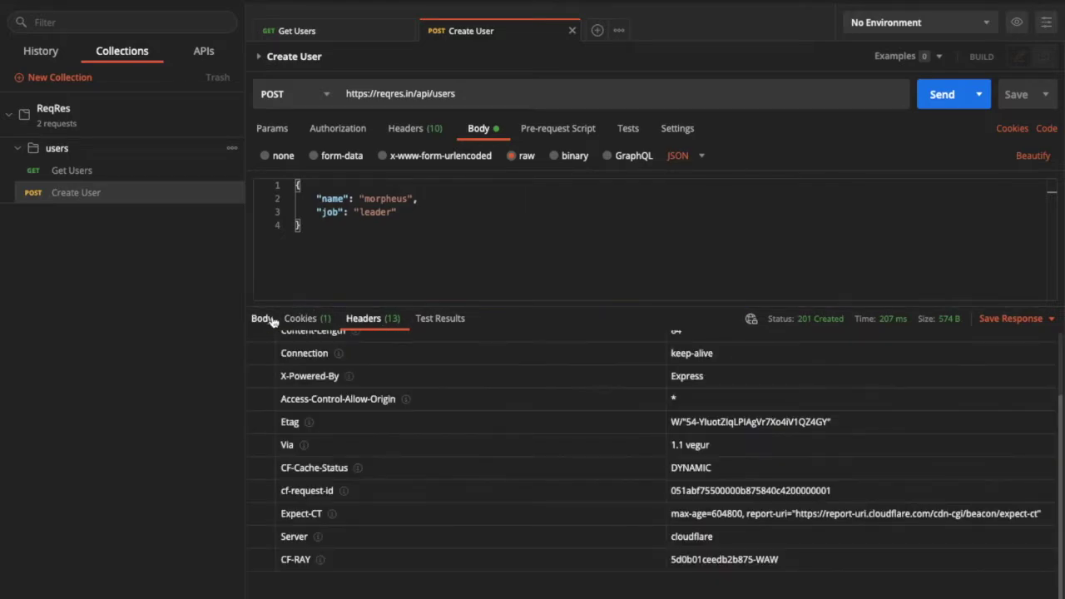
{"action": "left_click", "coordinate": [265, 319]}
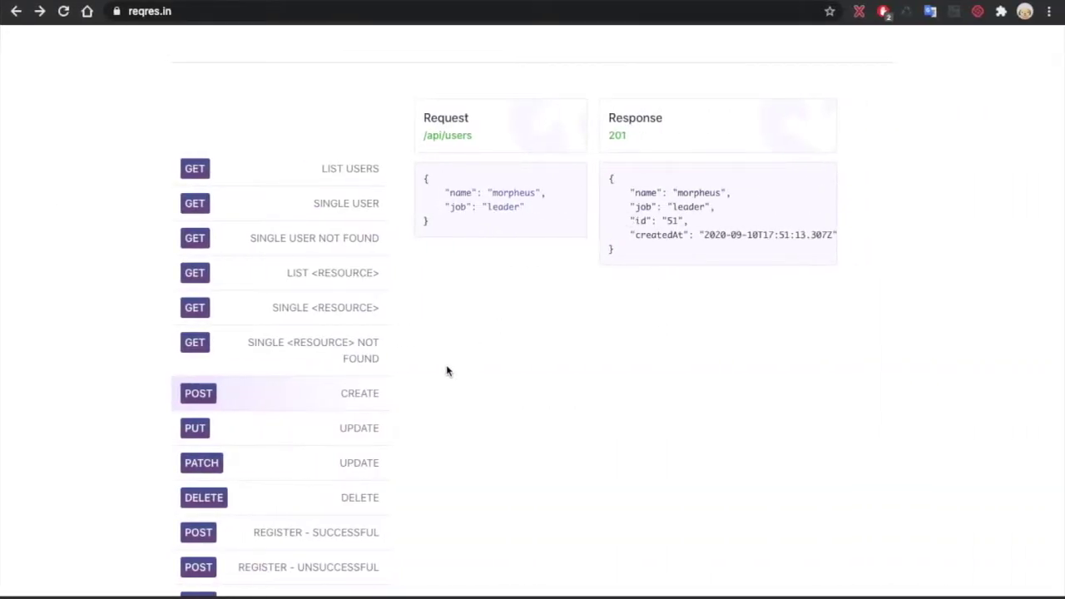
- Browse the reqres.in endpoint list, viewing the List <Resource> and Register - Successful examples
{"action": "scroll", "coordinate": [446, 369], "scroll_direction": "down", "scroll_amount": 2}
{"action": "scroll", "coordinate": [446, 371], "scroll_direction": "down", "scroll_amount": 1}
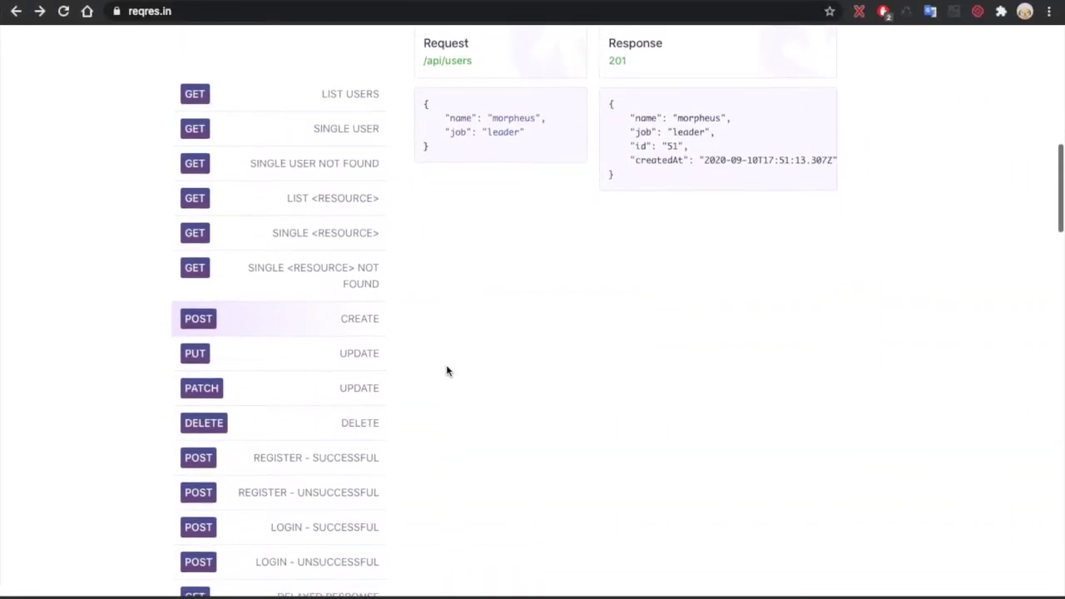
{"action": "left_click", "coordinate": [319, 199]}
{"action": "scroll", "coordinate": [451, 233], "scroll_direction": "up", "scroll_amount": 1}
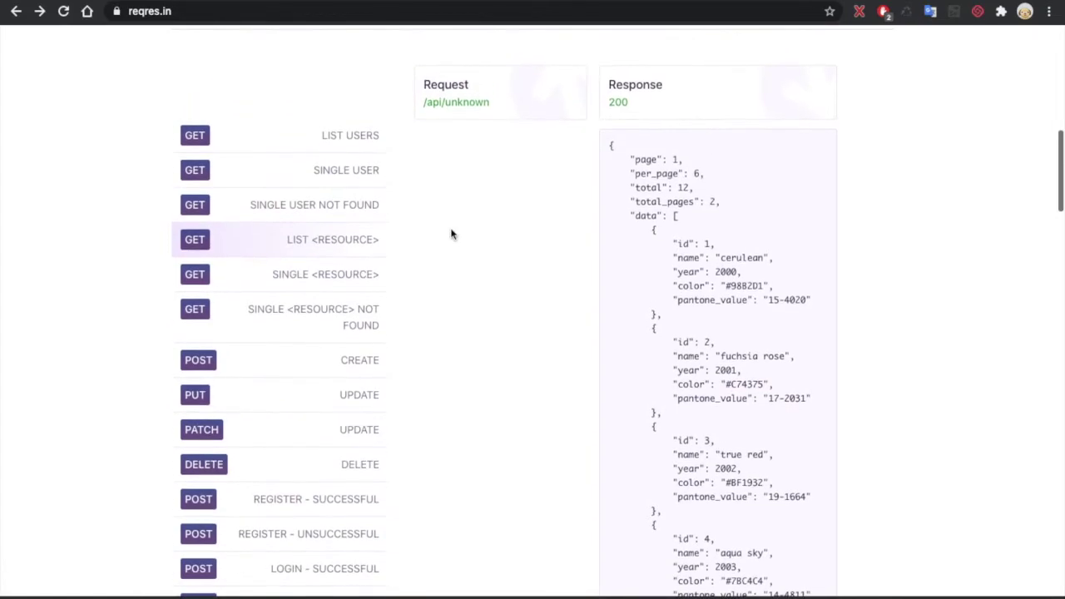
{"action": "scroll", "coordinate": [385, 316], "scroll_direction": "down", "scroll_amount": 3}
{"action": "left_click", "coordinate": [352, 355]}
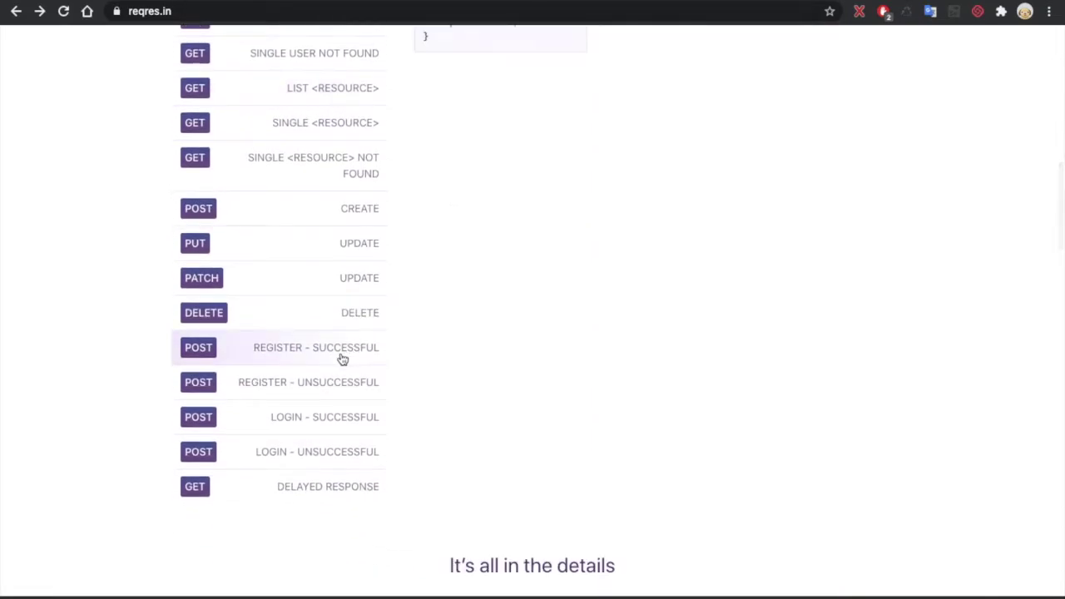
{"action": "scroll", "coordinate": [581, 348], "scroll_direction": "up", "scroll_amount": 4}
{"action": "scroll", "coordinate": [581, 348], "scroll_direction": "up", "scroll_amount": 1}
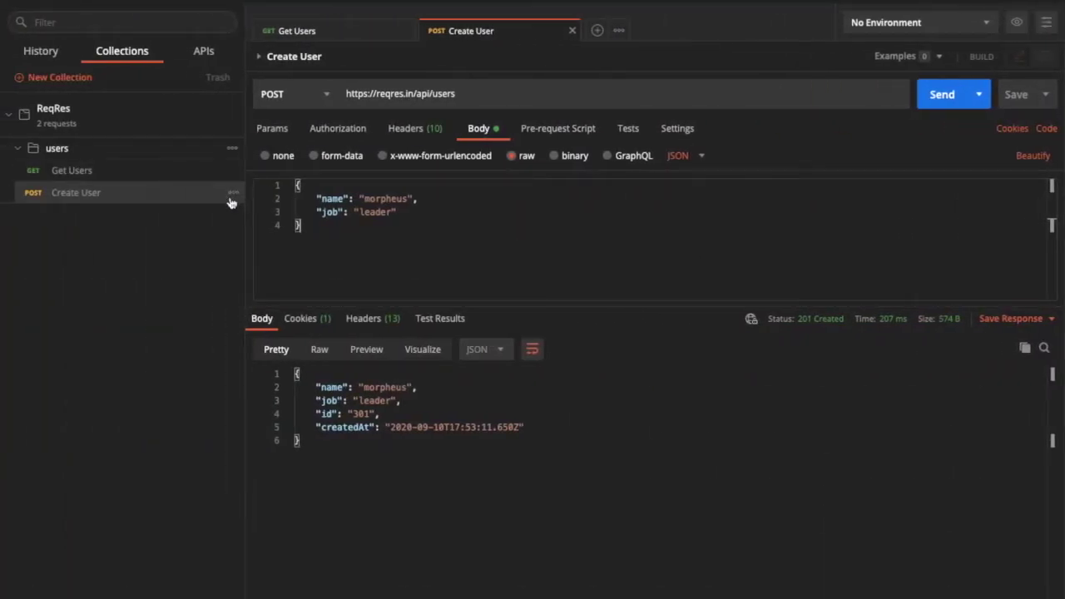
- Duplicate the Create User request in the users folder and open the copy
{"action": "left_click", "coordinate": [232, 196]}
{"action": "left_click", "coordinate": [205, 286]}
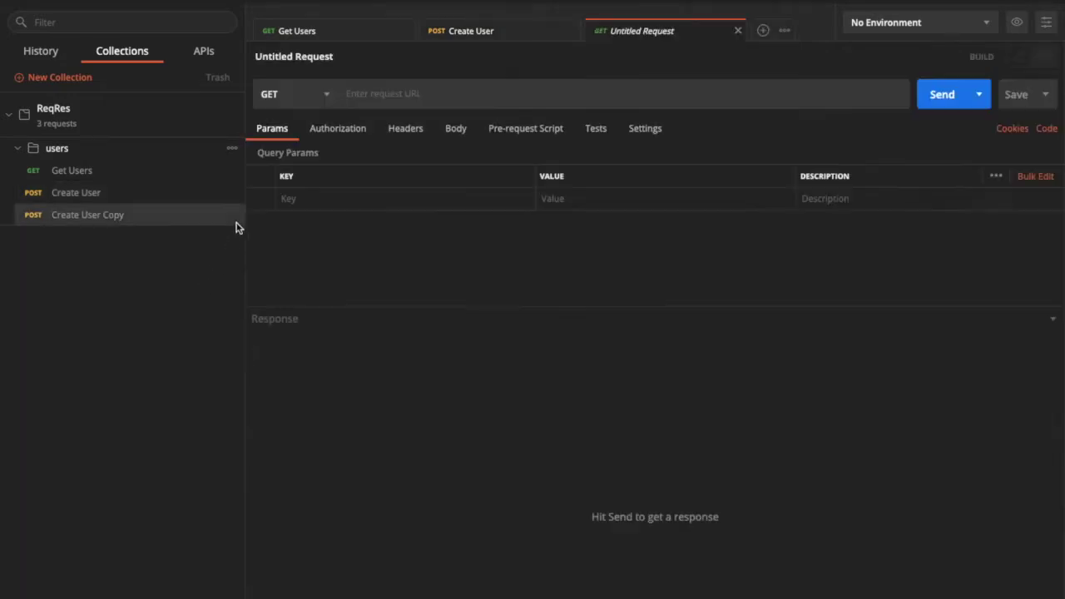
{"action": "left_click", "coordinate": [233, 216]}
{"action": "left_click", "coordinate": [208, 260]}
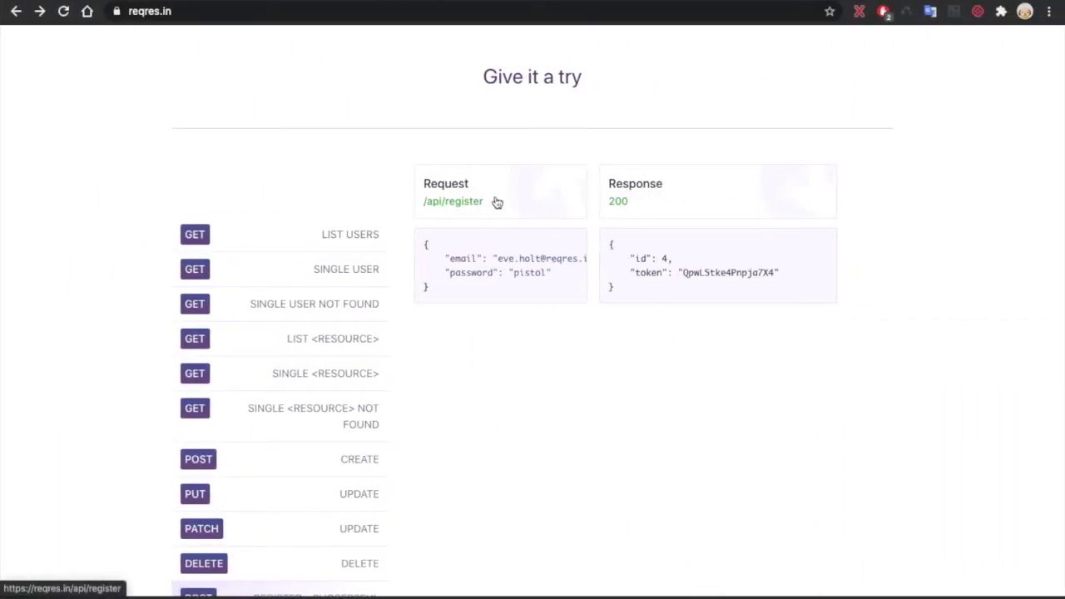
{"action": "scroll", "coordinate": [498, 270], "scroll_direction": "down", "scroll_amount": 3}
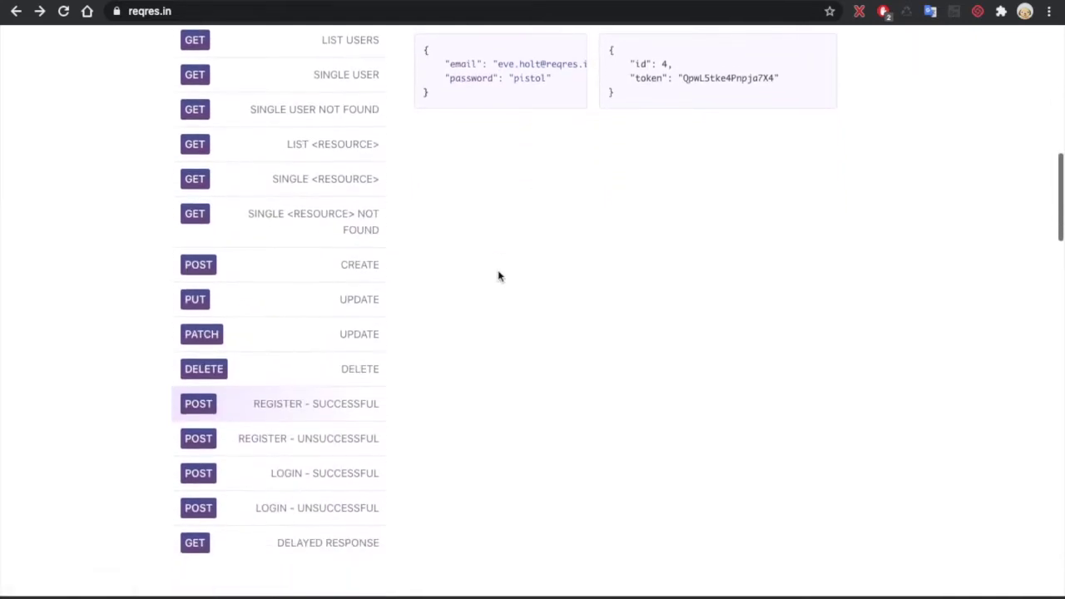
{"action": "scroll", "coordinate": [498, 270], "scroll_direction": "up", "scroll_amount": 2}
{"action": "scroll", "coordinate": [498, 277], "scroll_direction": "up", "scroll_amount": 1}
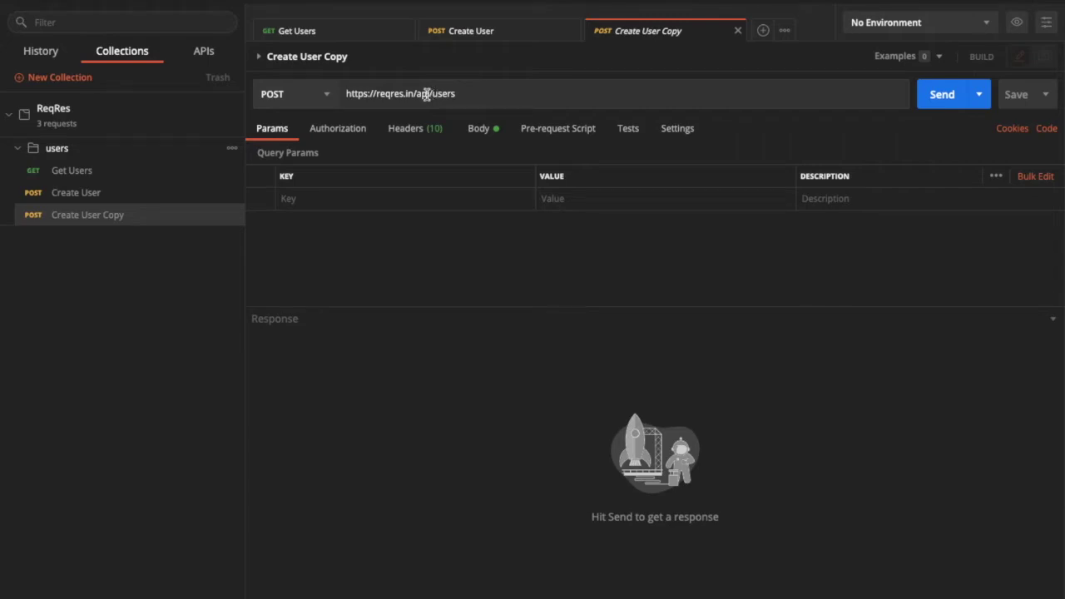
{"action": "key", "text": "ctrl+Right"}
{"action": "key", "text": "ctrl+Left"}
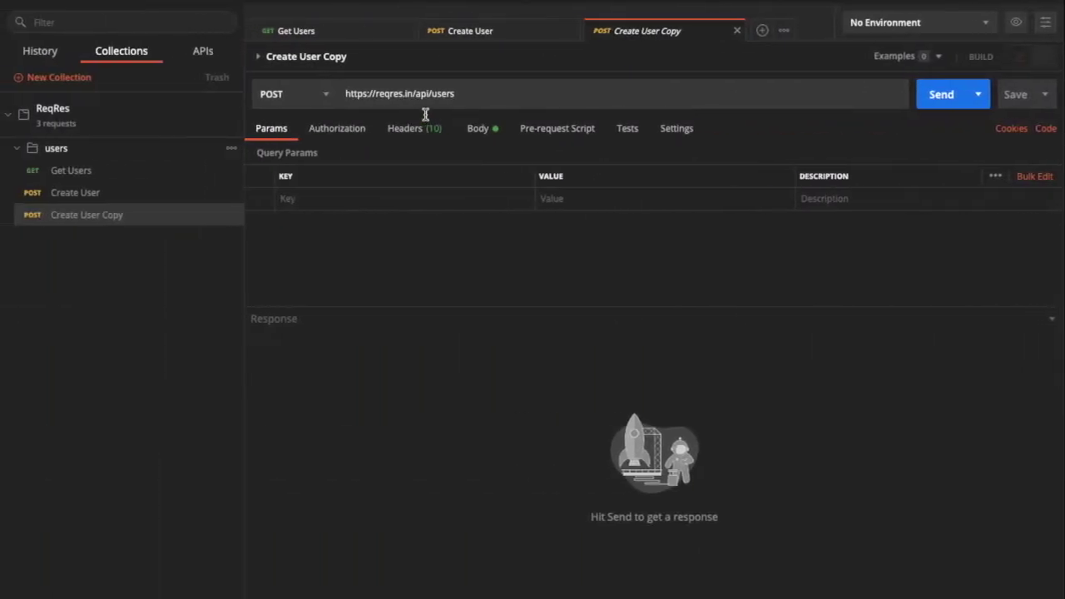
{"action": "double_click", "coordinate": [799, 91]}
{"action": "type", "text": "u"}
{"action": "type", "text": "egister"}
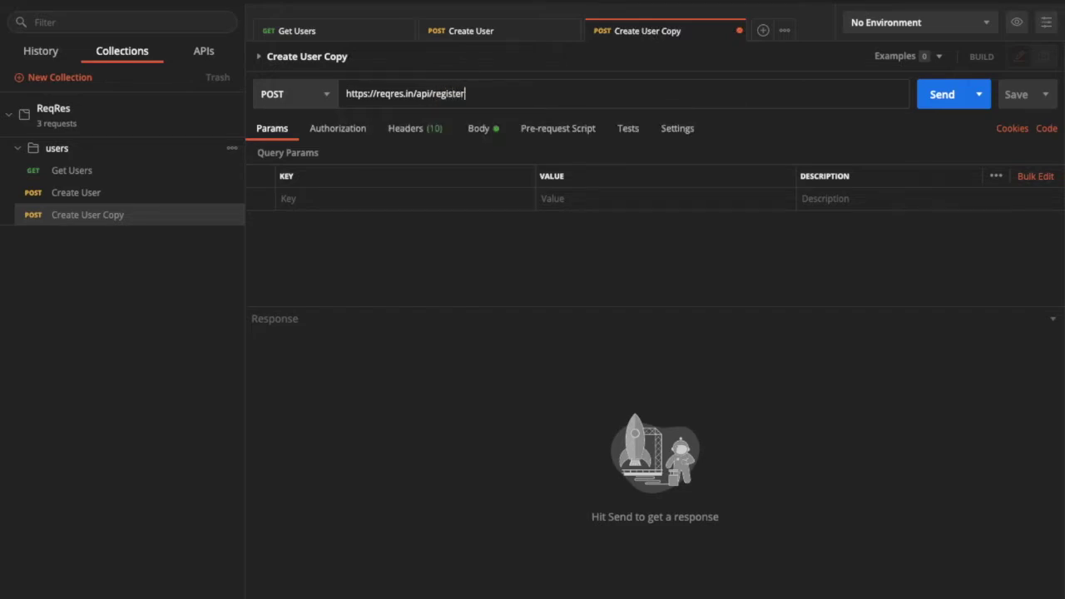
- Replace the copied request's raw JSON body with the email and password JSON copied from the Register - Successful example on reqres.in
{"action": "key", "text": "ctrl+Right"}
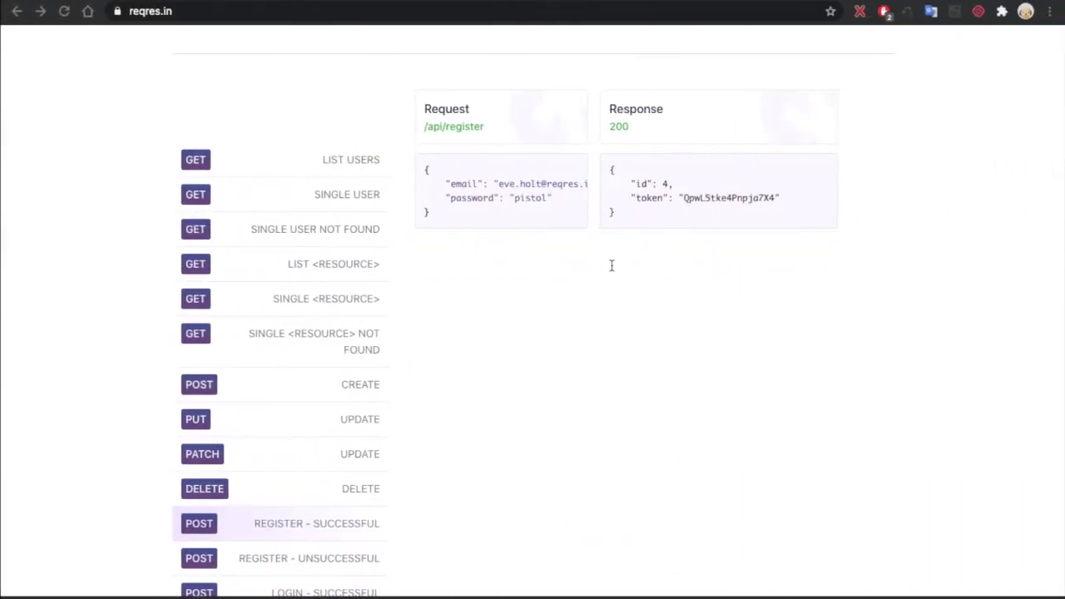
{"action": "triple_click", "coordinate": [420, 201]}
{"action": "left_click", "coordinate": [438, 178]}
{"action": "triple_click", "coordinate": [425, 172]}
{"action": "key", "text": "ctrl+c"}
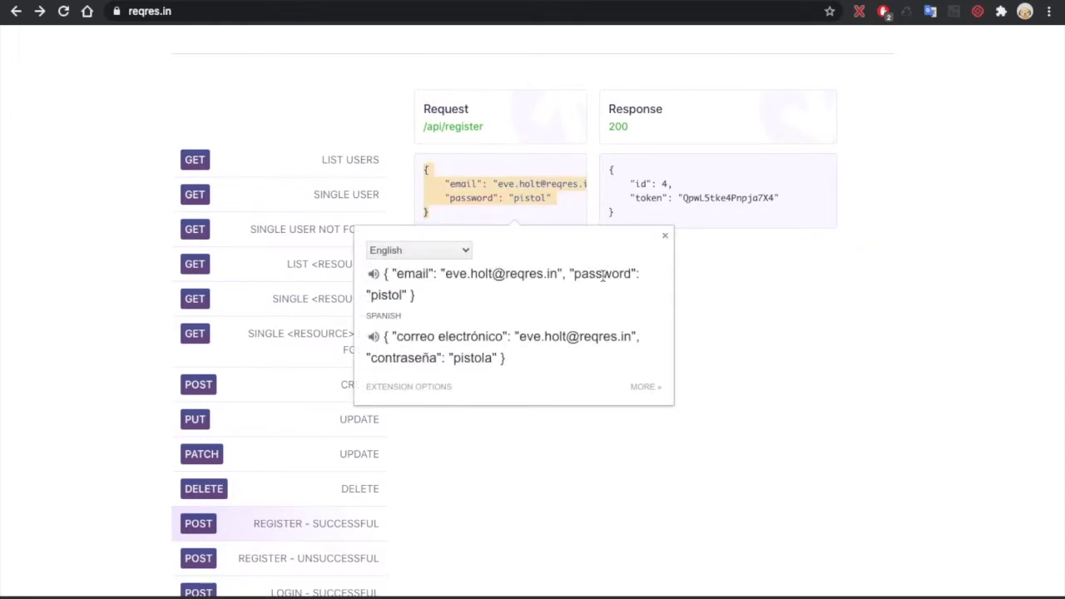
{"action": "key", "text": "ctrl+Left"}
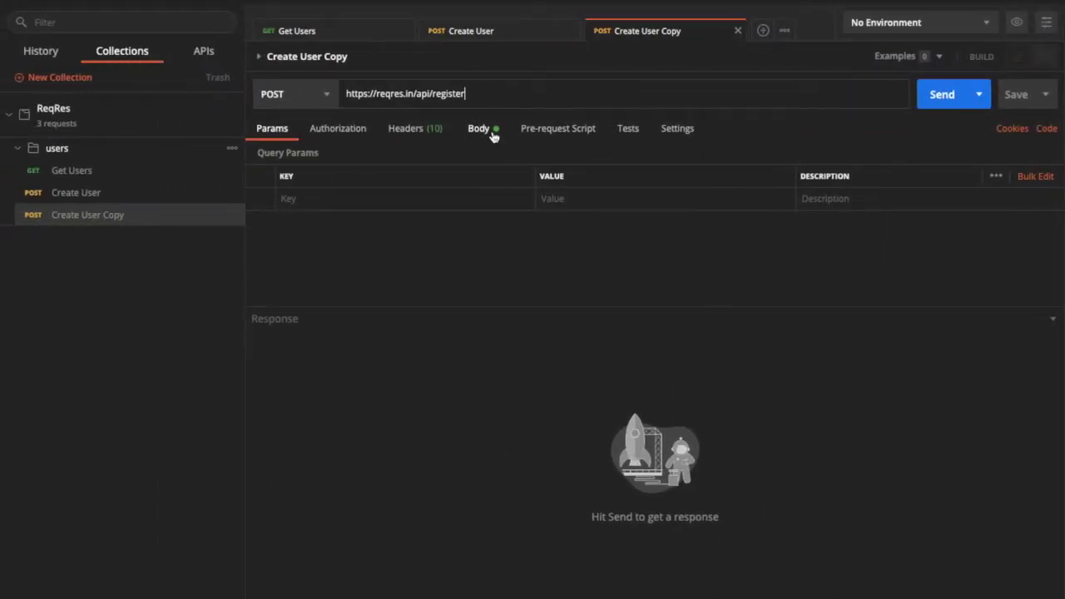
{"action": "left_click", "coordinate": [491, 133]}
{"action": "left_click_drag", "start_coordinate": [355, 237], "coordinate": [258, 133]}
{"action": "key", "text": "ctrl+v"}
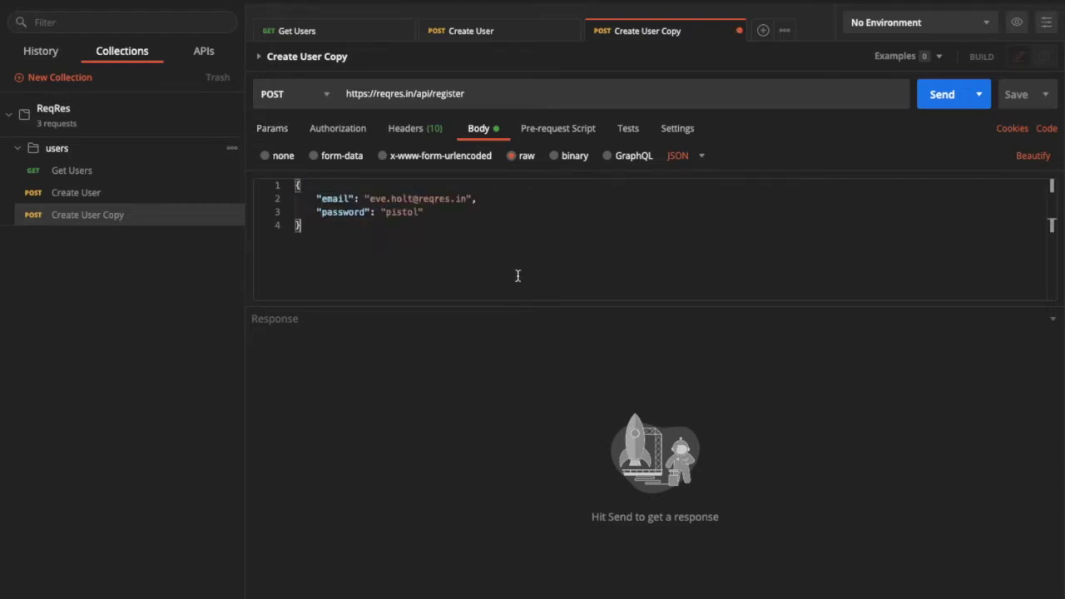
- Rename the Create User Copy request to "Registers"
{"action": "left_click", "coordinate": [233, 215]}
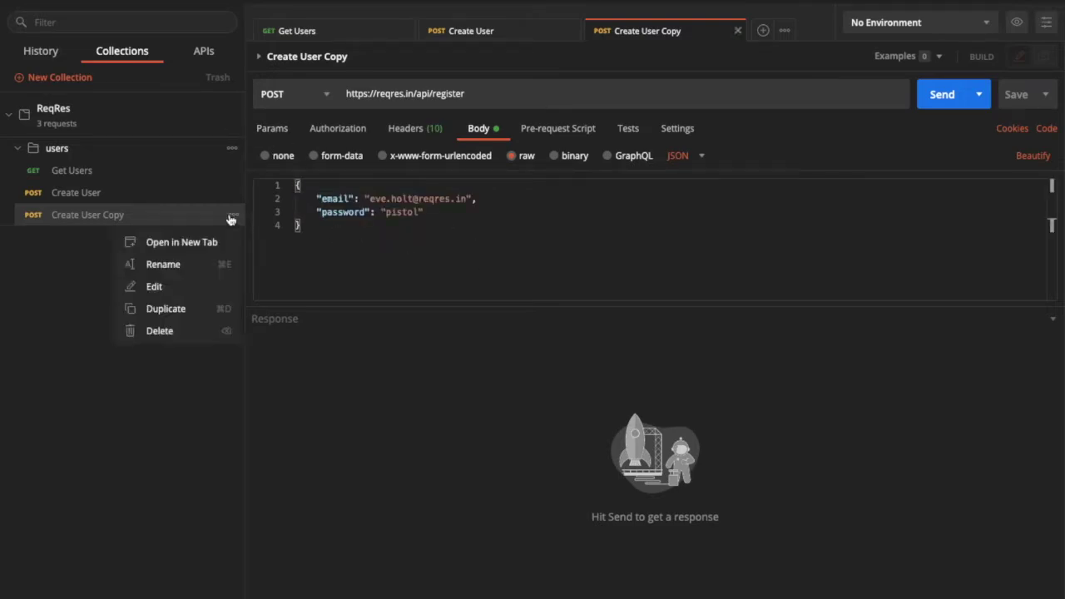
{"action": "left_click", "coordinate": [171, 265]}
{"action": "type", "text": "Regis"}
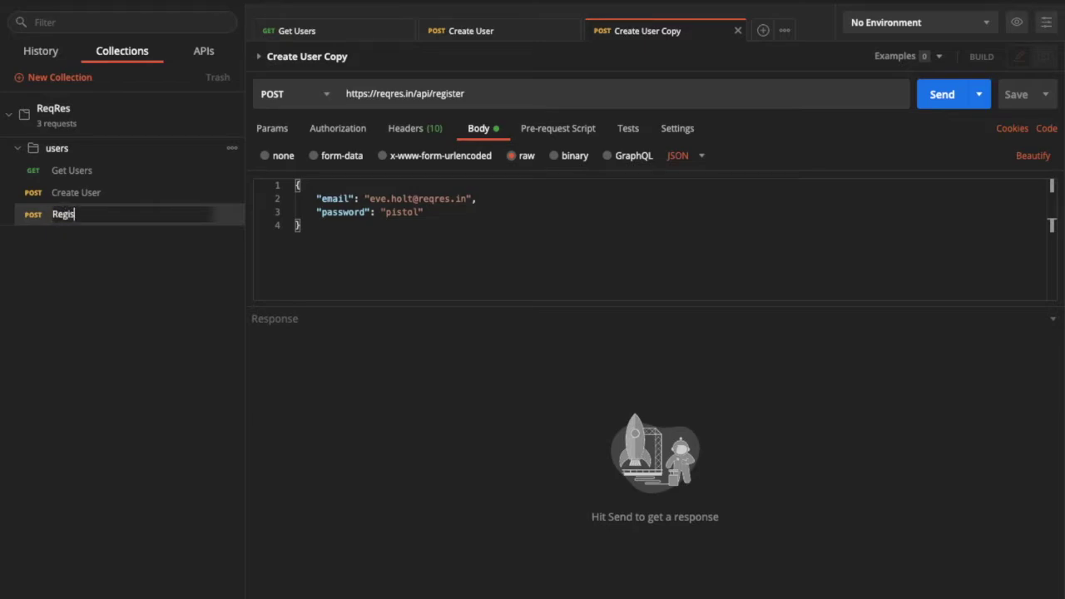
{"action": "type", "text": "ters"}
{"action": "key", "text": "Return"}
- Rename the duplicated request in the users folder to "Register User"
{"action": "left_click", "coordinate": [232, 214]}
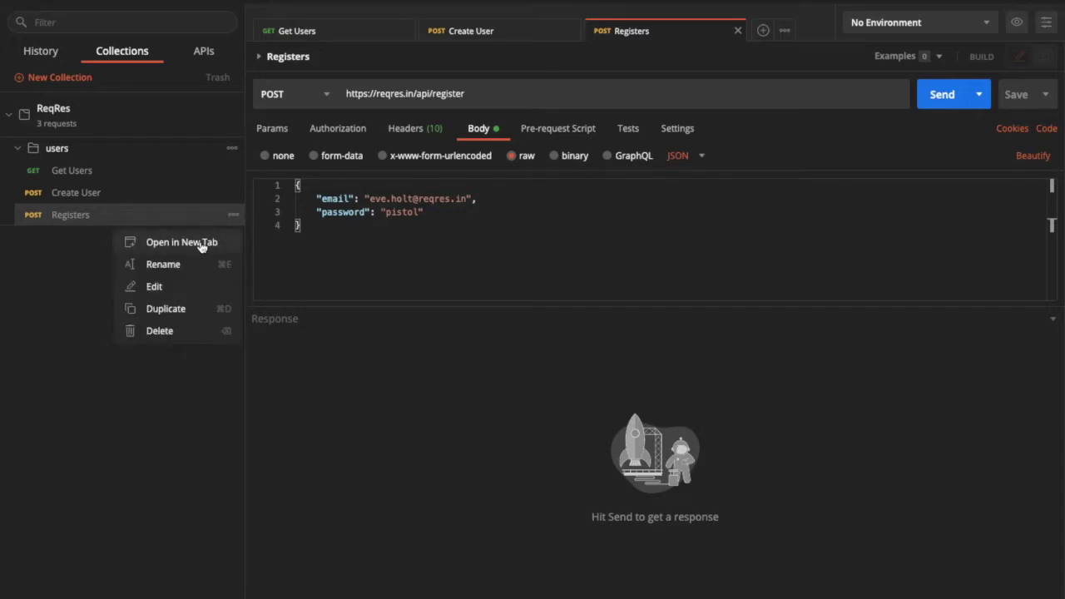
{"action": "left_click", "coordinate": [185, 264]}
{"action": "key", "text": "Right"}
{"action": "key", "text": "ctrl+a"}
{"action": "type", "text": "Reg"}
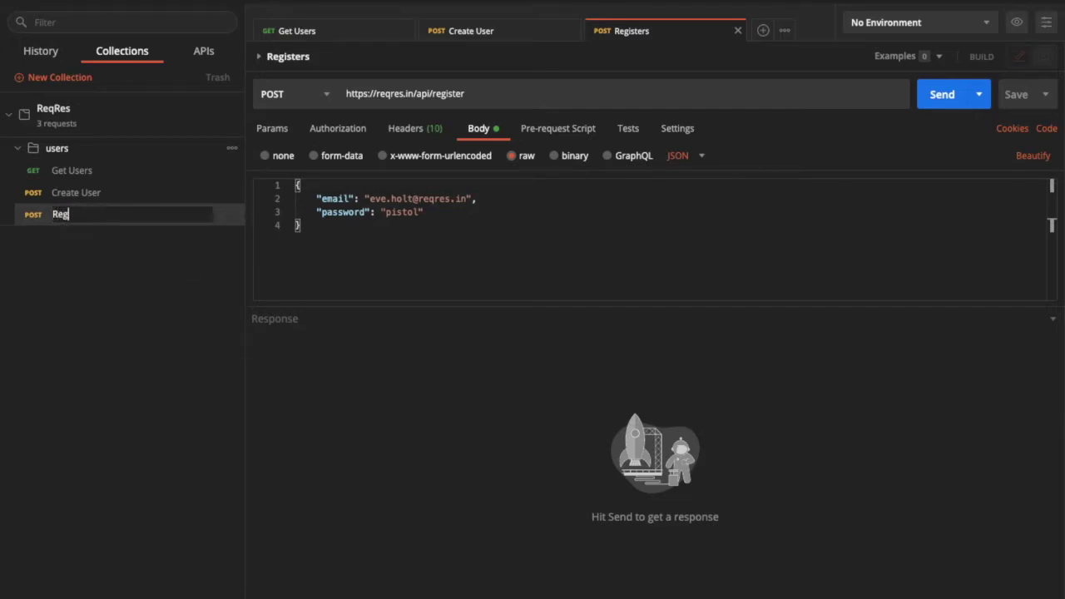
{"action": "type", "text": "ister User"}
{"action": "key", "text": "Return"}
- Send the Register User request and compare its response with the reqres.in example, dismissing the translation popup there
{"action": "left_click", "coordinate": [944, 101]}
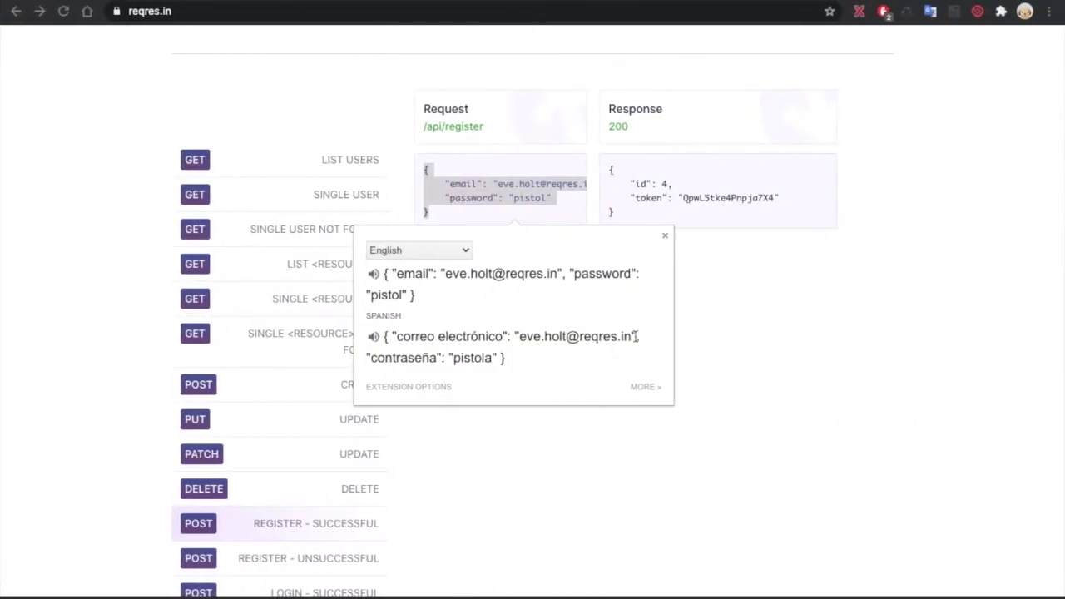
{"action": "left_click", "coordinate": [717, 268]}
{"action": "key", "text": "ctrl+Left"}
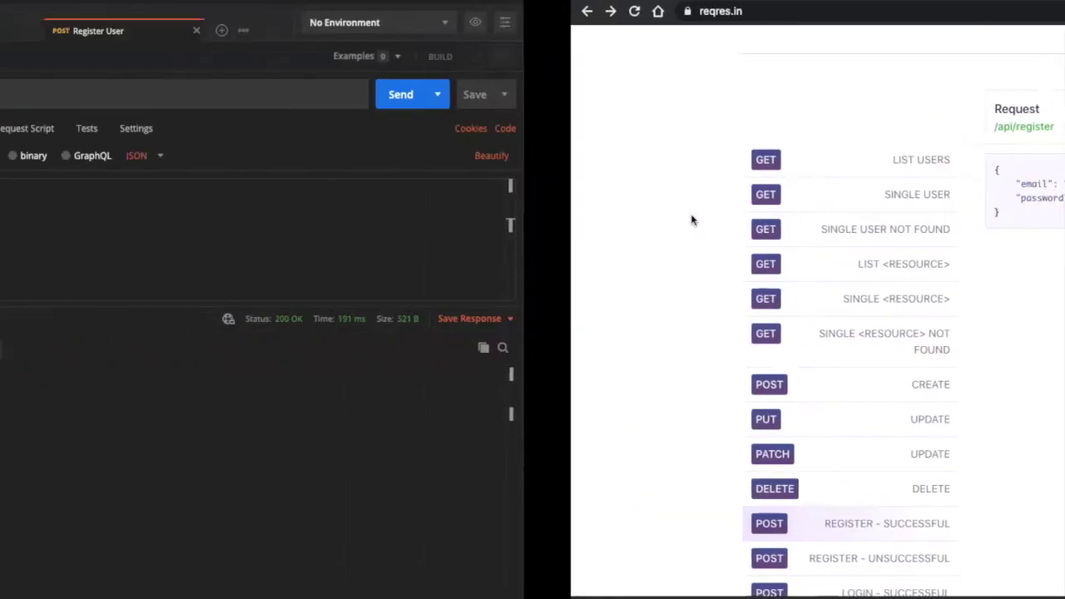
- Close the open Get Users and Create User requests, keeping only Register User open
{"action": "left_click", "coordinate": [111, 195]}
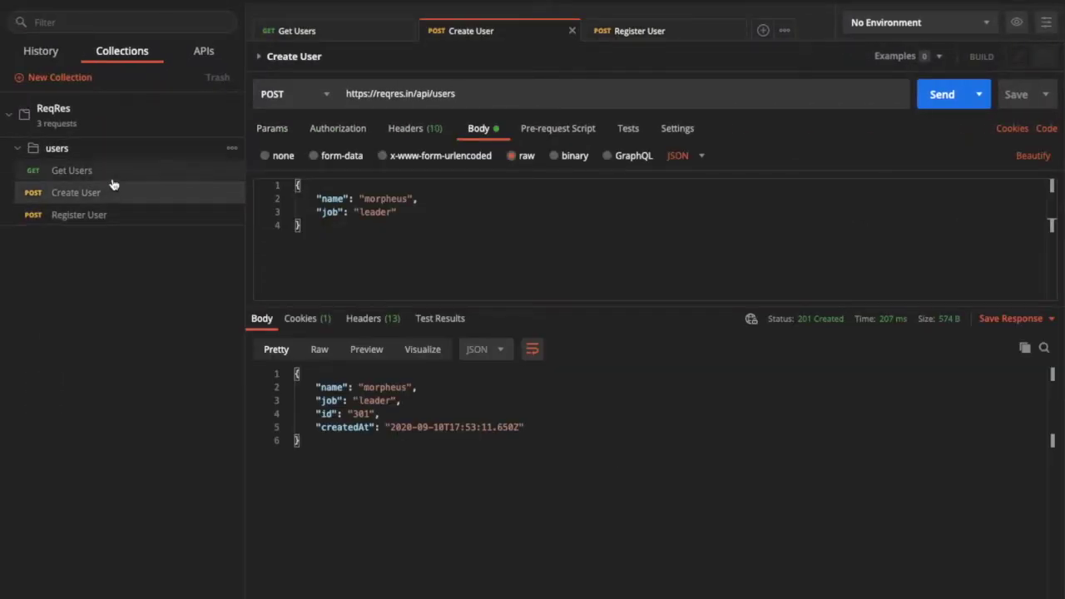
{"action": "left_click", "coordinate": [406, 31]}
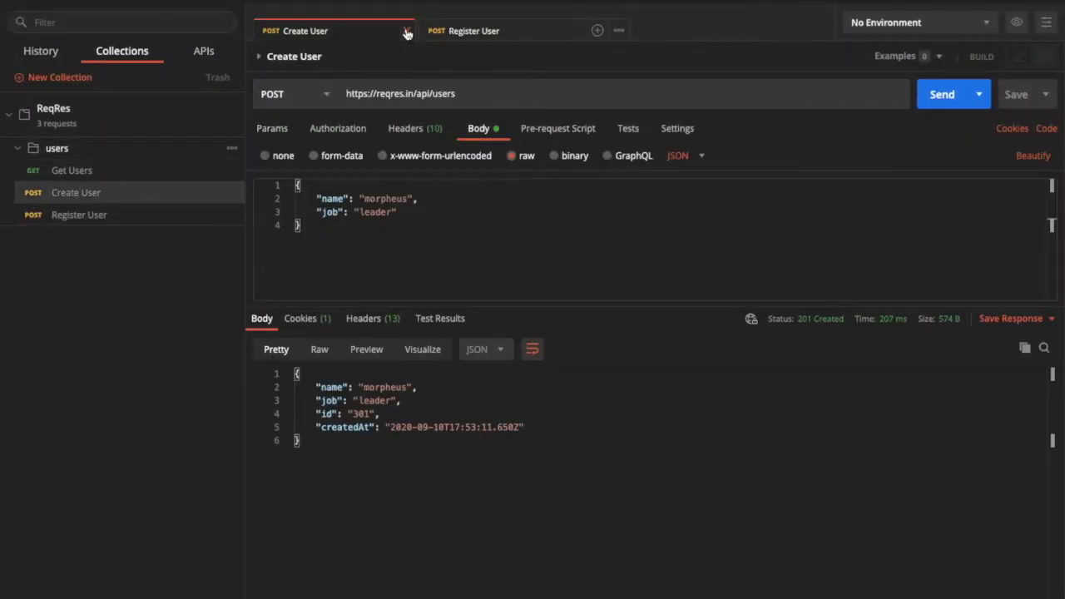
{"action": "left_click", "coordinate": [406, 30]}
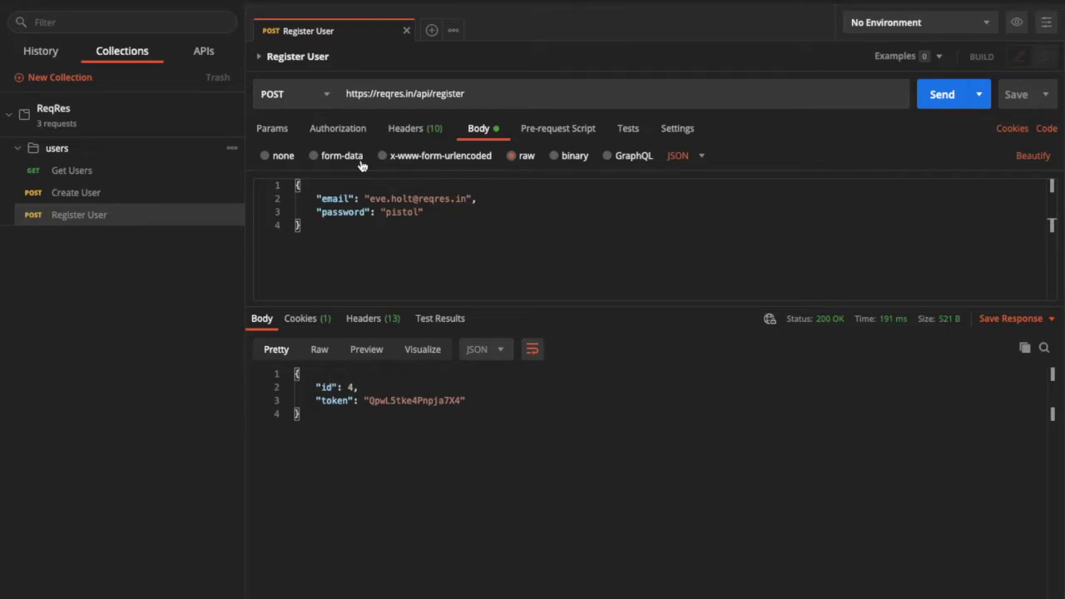
{"action": "left_click_drag", "start_coordinate": [413, 93], "coordinate": [340, 93]}
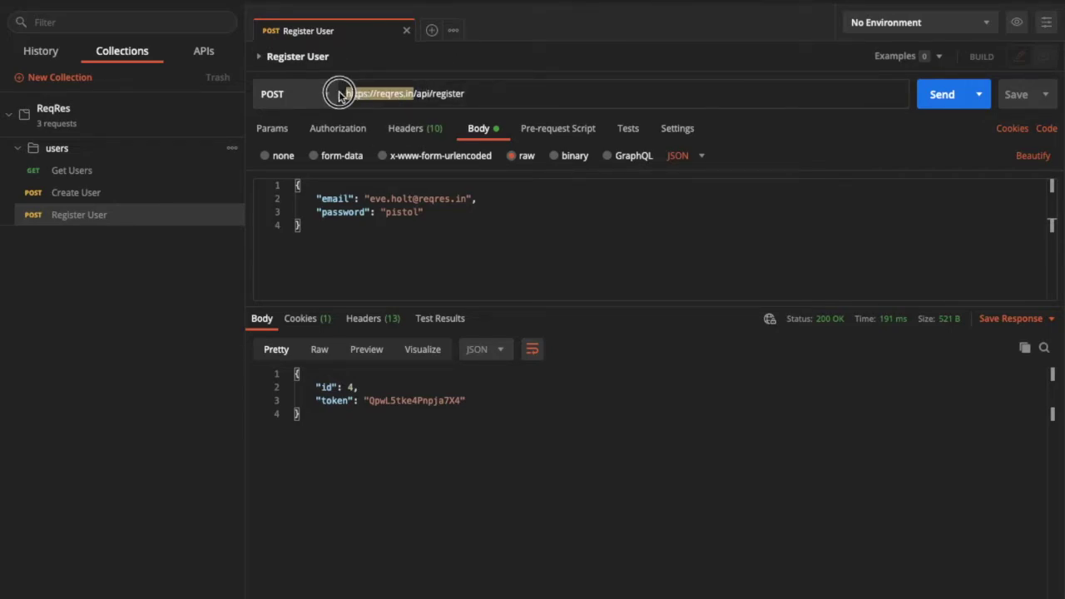
{"action": "left_click", "coordinate": [81, 176]}
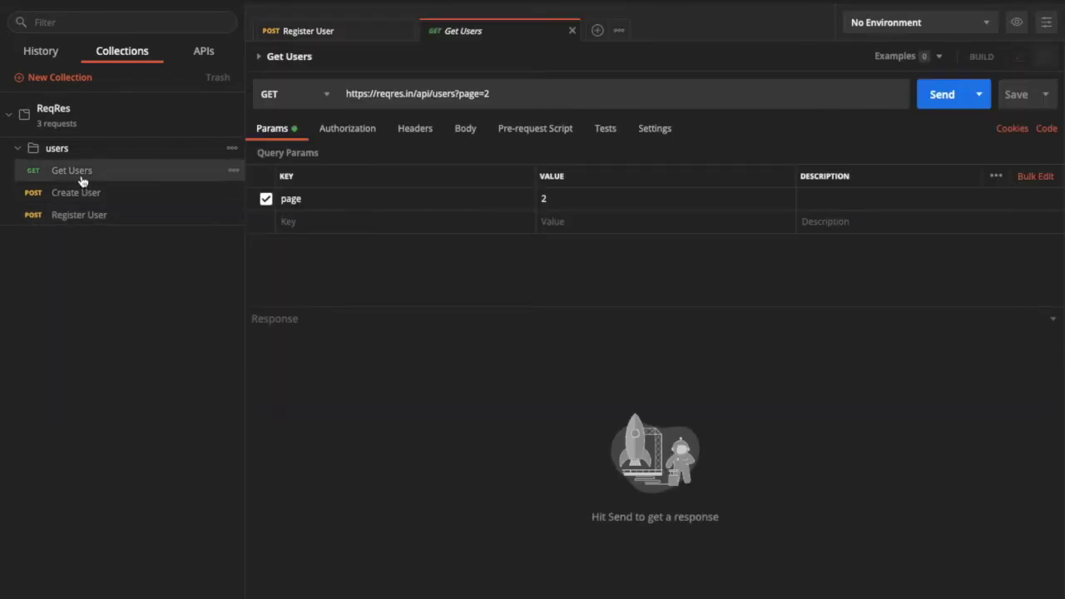
{"action": "left_click", "coordinate": [117, 189]}
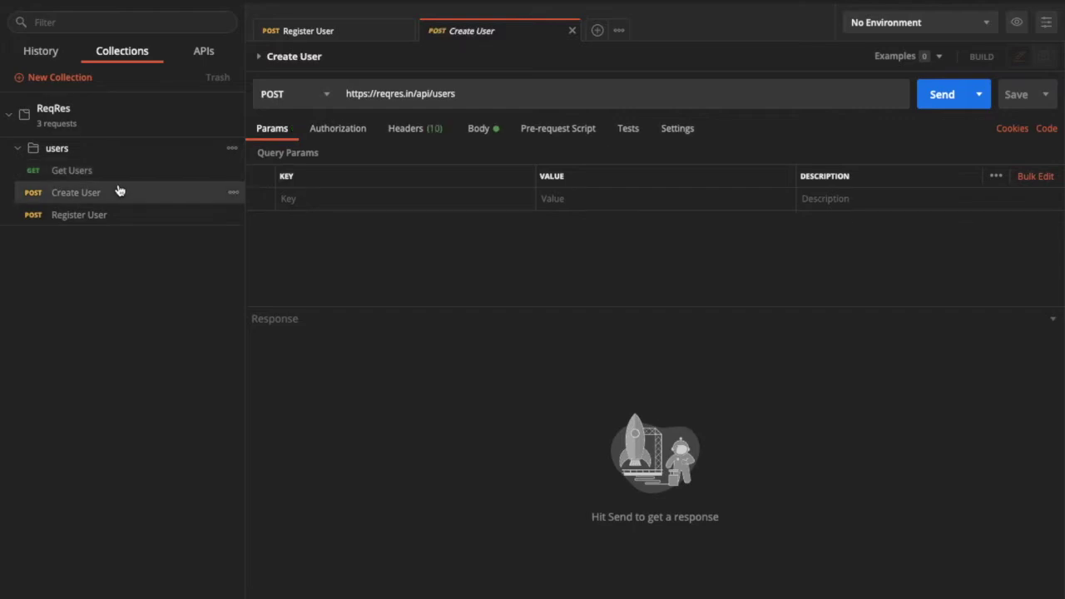
- Close all open requests and reopen Get Users from the users folder
{"action": "left_click", "coordinate": [407, 34]}
{"action": "left_click", "coordinate": [406, 32]}
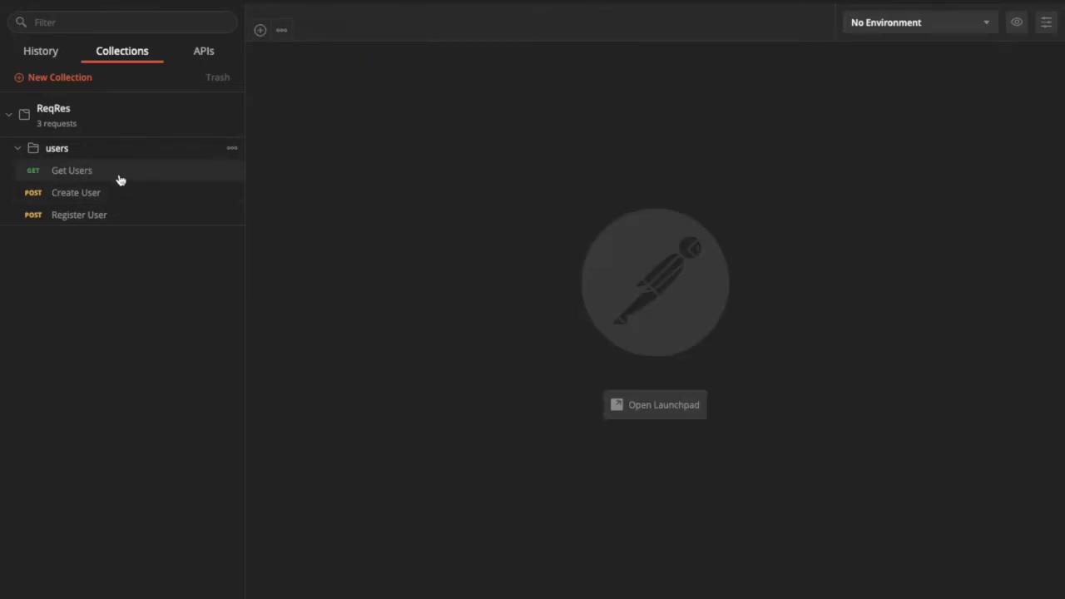
{"action": "left_click", "coordinate": [119, 176]}
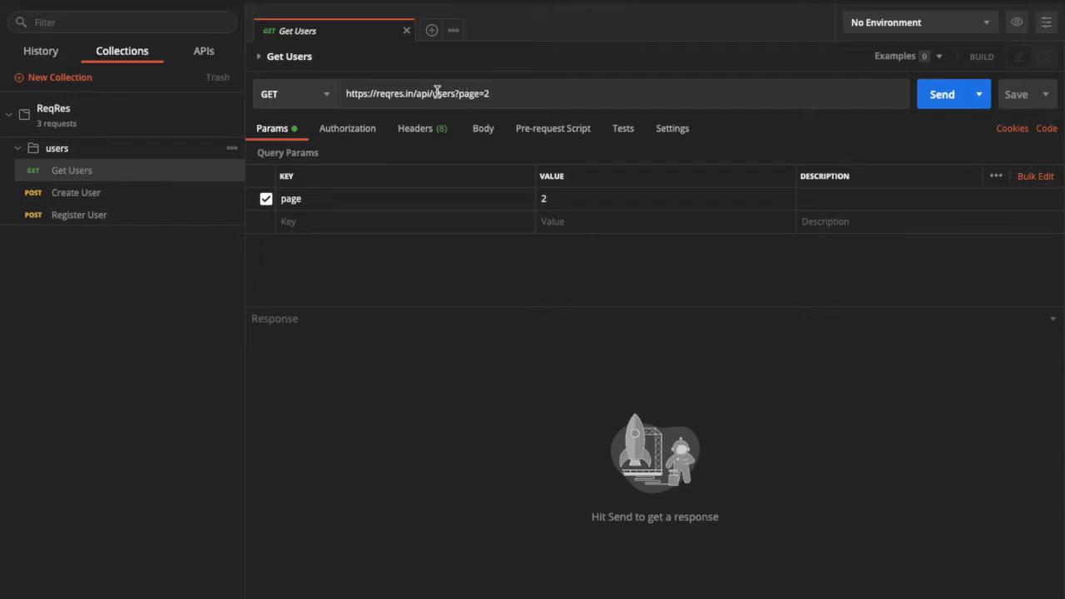
- Change the host in the Get Users URL to reqresdev.in and save the request
{"action": "left_click_drag", "start_coordinate": [414, 94], "coordinate": [303, 89]}
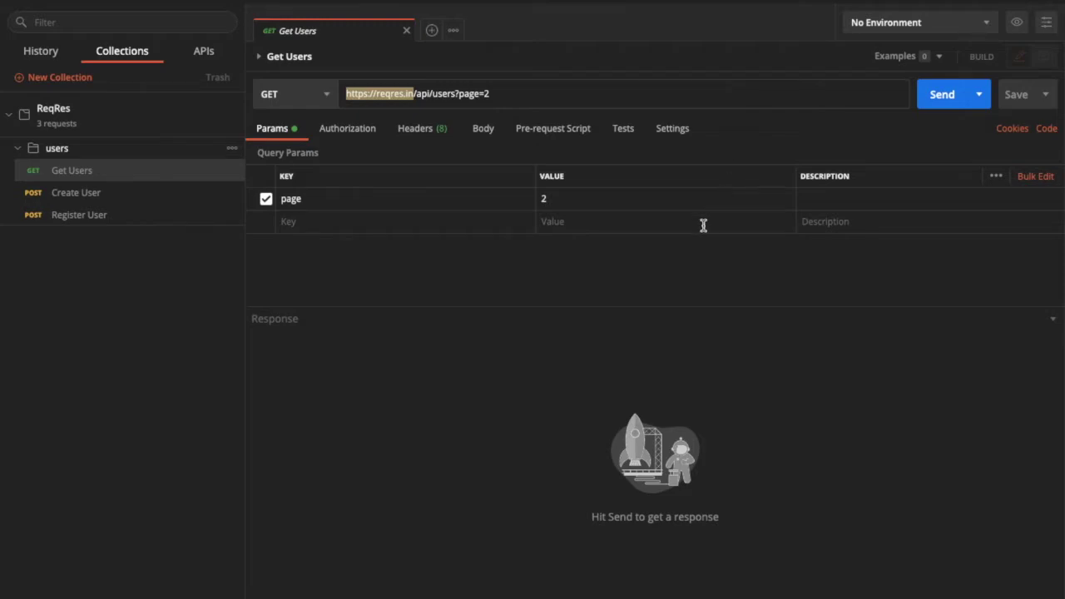
{"action": "left_click", "coordinate": [413, 94]}
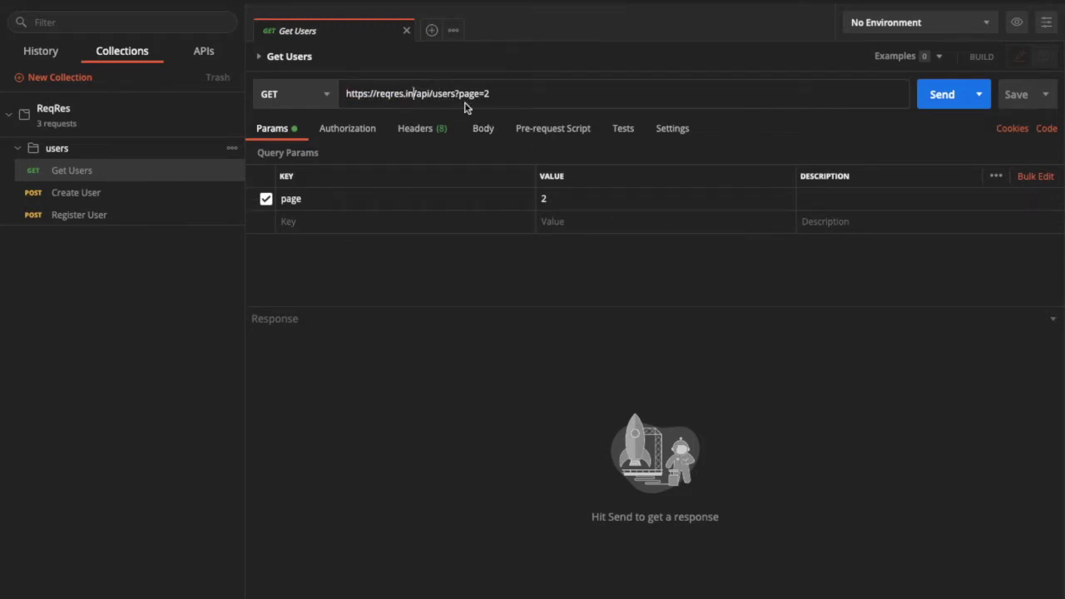
{"action": "left_click", "coordinate": [405, 93]}
{"action": "type", "text": "ved"}
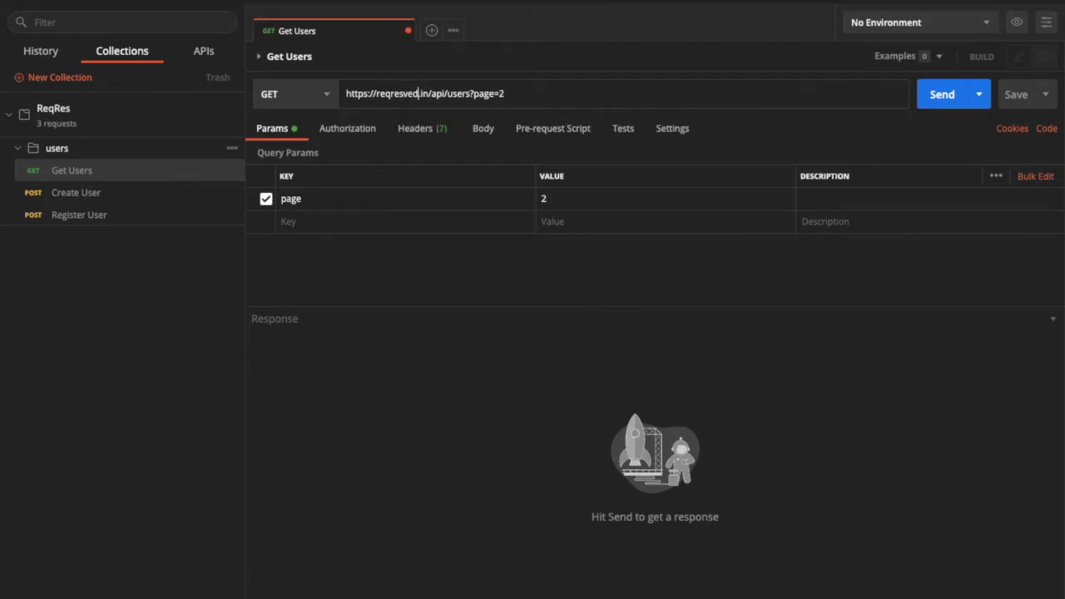
{"action": "key", "text": "BackSpace"}
{"action": "key", "text": "BackSpace"}
{"action": "key", "text": "BackSpace"}
{"action": "type", "text": "dev"}
{"action": "left_click_drag", "start_coordinate": [428, 94], "coordinate": [331, 91]}
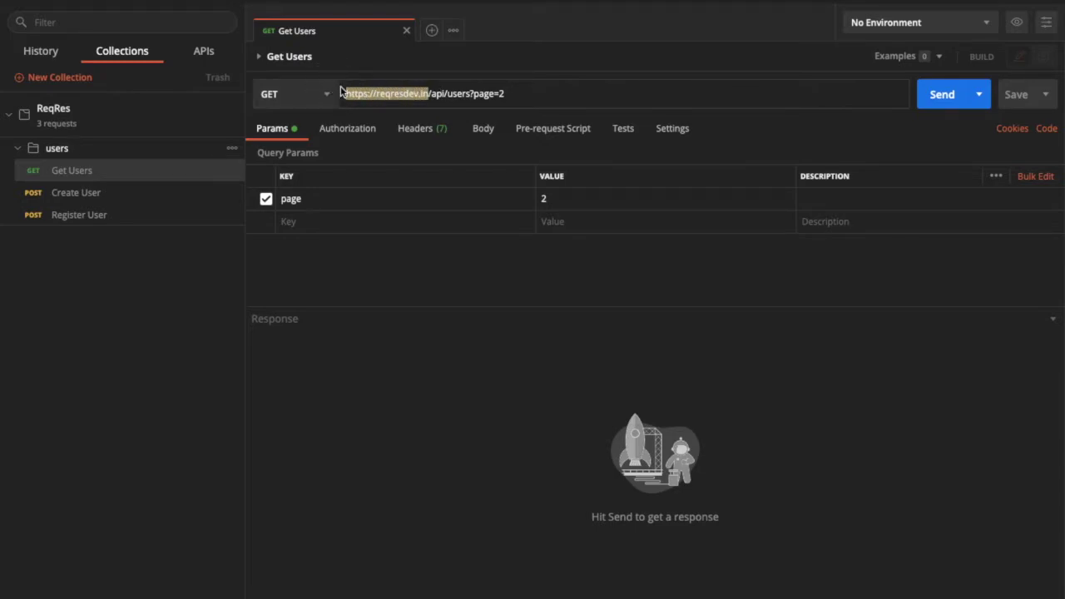
{"action": "left_click", "coordinate": [422, 94]}
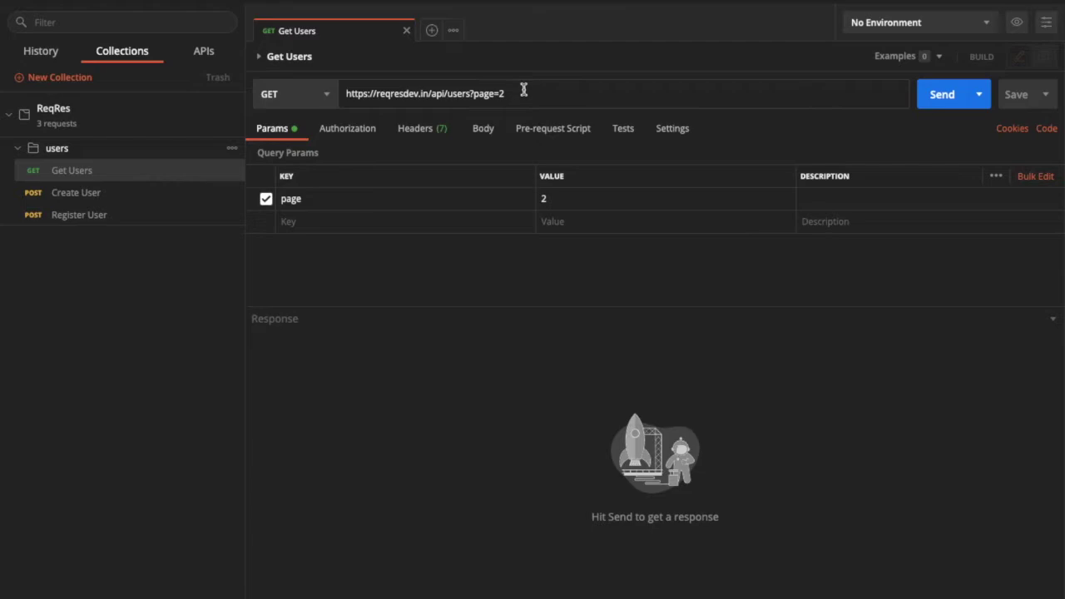
- Try the reqresdev.in host in the Create User URL and remove the added dev again
{"action": "left_click", "coordinate": [108, 196]}
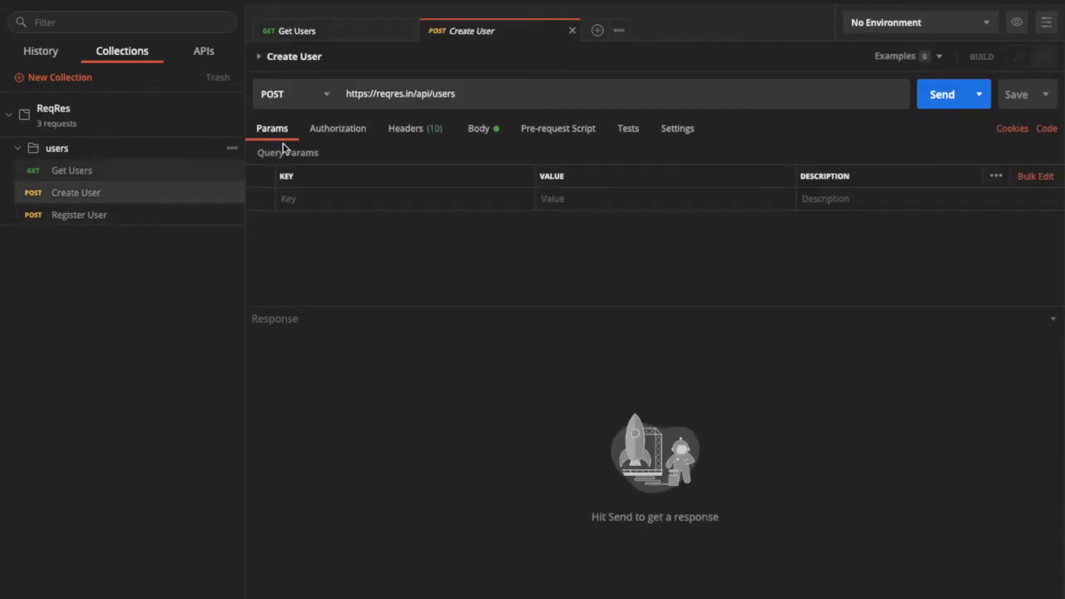
{"action": "left_click", "coordinate": [408, 94]}
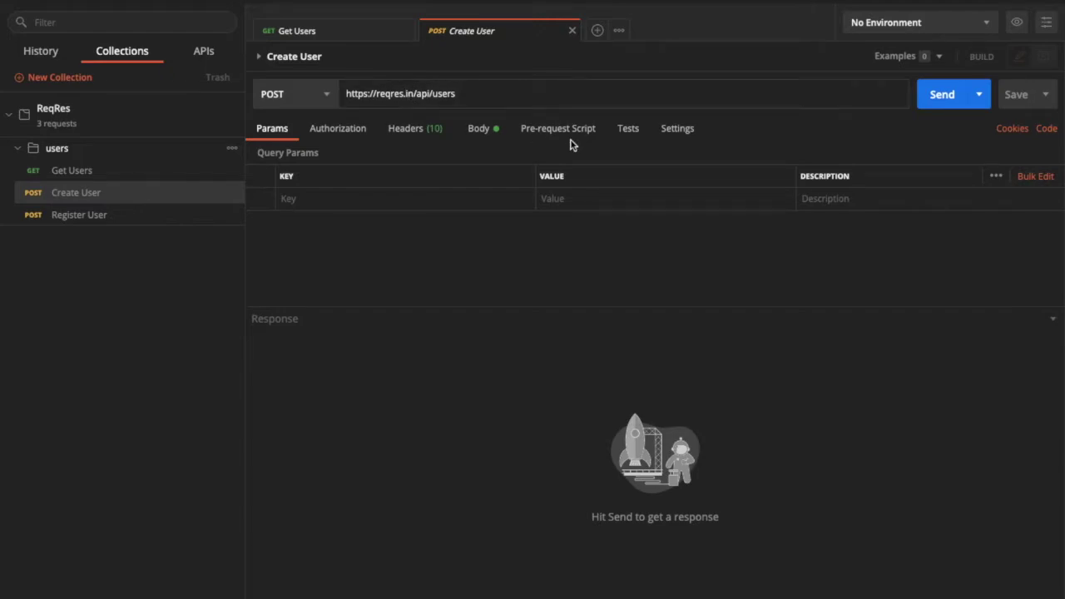
{"action": "type", "text": "de"}
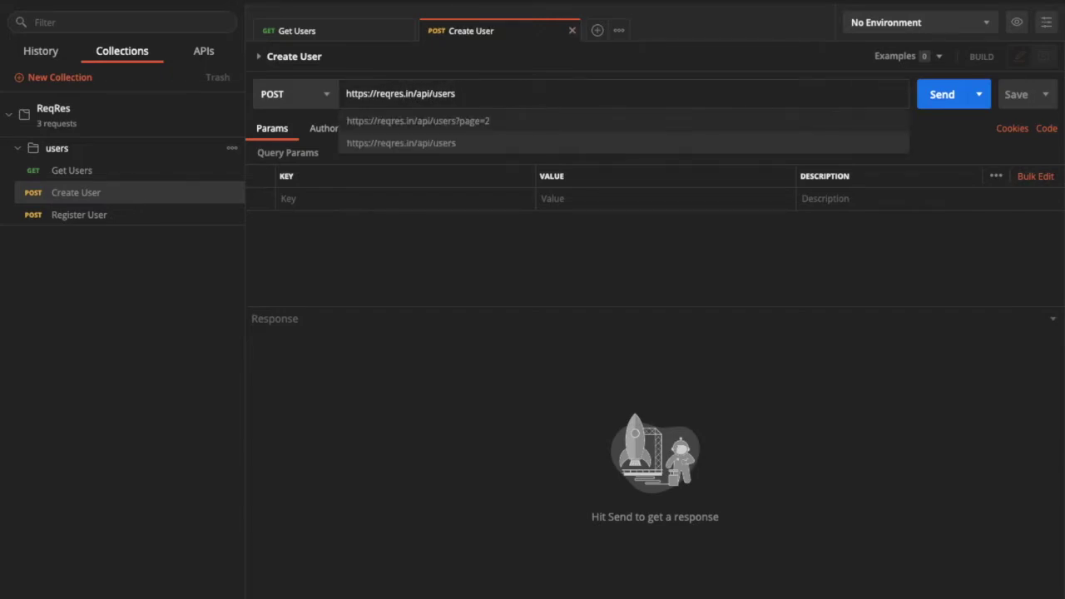
{"action": "type", "text": "v"}
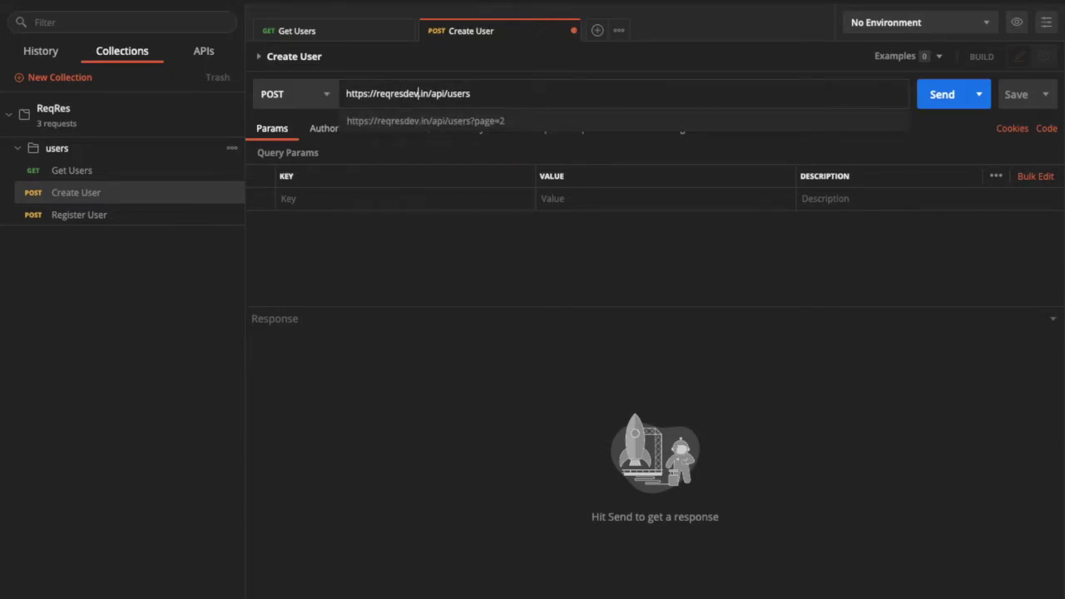
{"action": "key", "text": "BackSpace"}
{"action": "key", "text": "BackSpace"}
{"action": "key", "text": "BackSpace"}
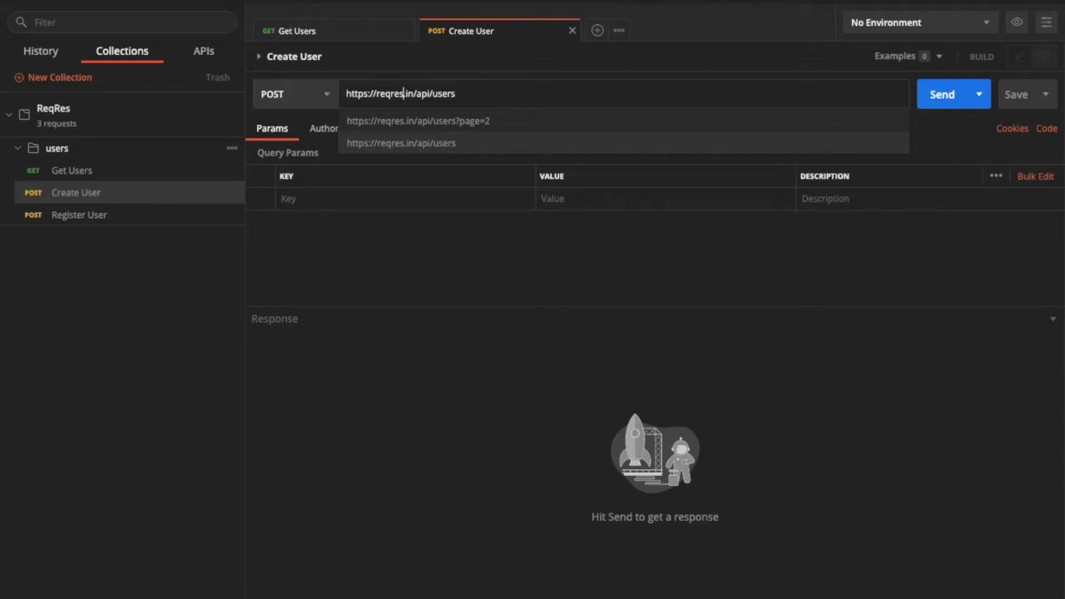
- Restore the host in the Get Users URL to reqres.in and save the request
{"action": "left_click", "coordinate": [129, 174]}
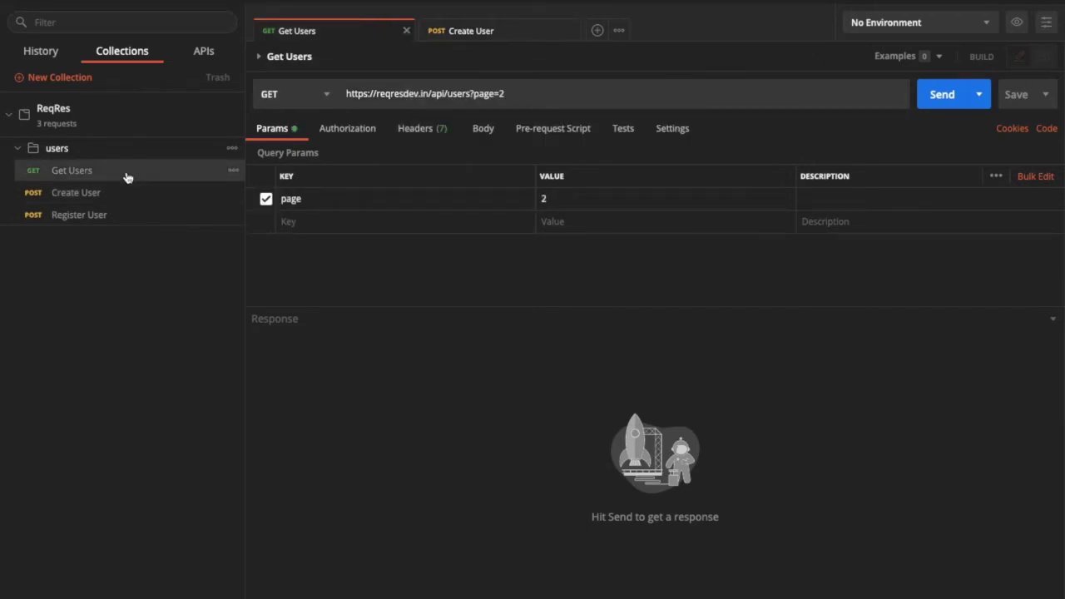
{"action": "left_click", "coordinate": [420, 93]}
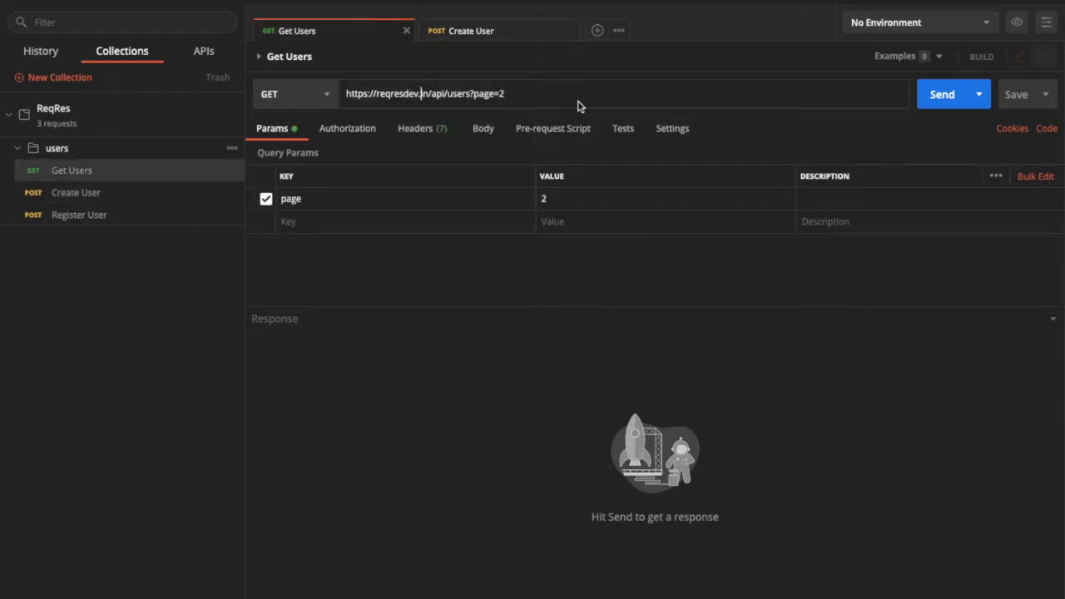
{"action": "key", "text": "BackSpace"}
{"action": "key", "text": "BackSpace"}
{"action": "key", "text": "BackSpace"}
{"action": "key", "text": "ctrl+s"}
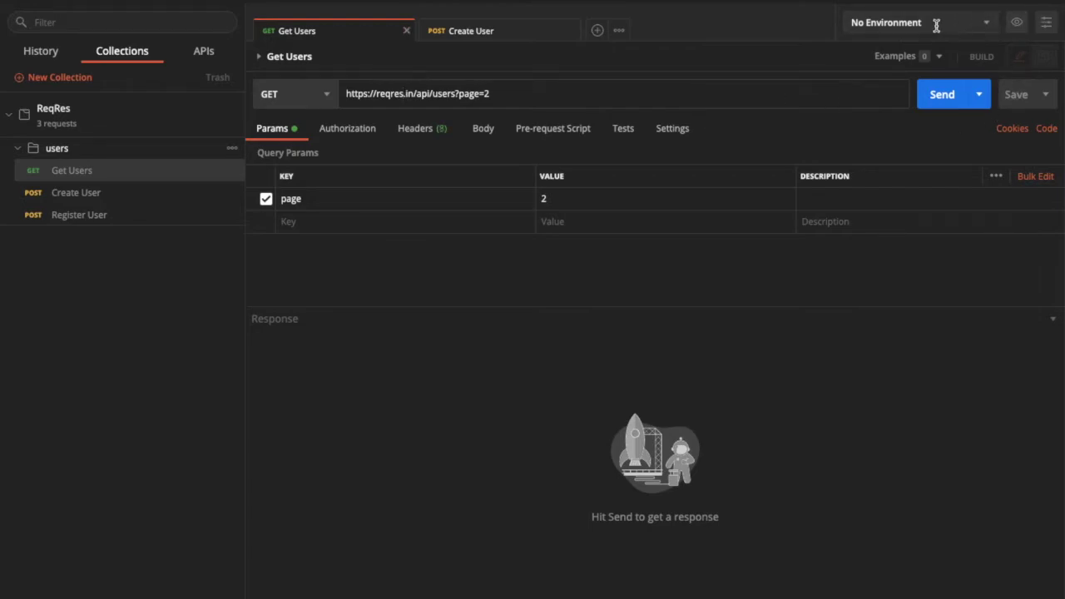
- Create a new environment named dev
{"action": "left_click", "coordinate": [987, 24]}
{"action": "left_click", "coordinate": [987, 25]}
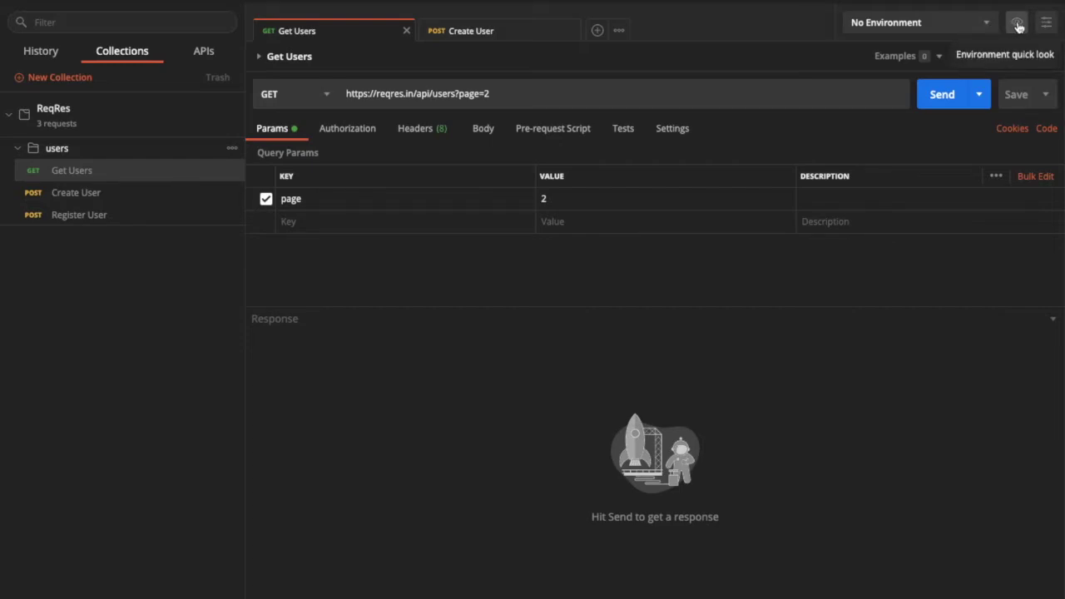
{"action": "left_click", "coordinate": [1017, 25]}
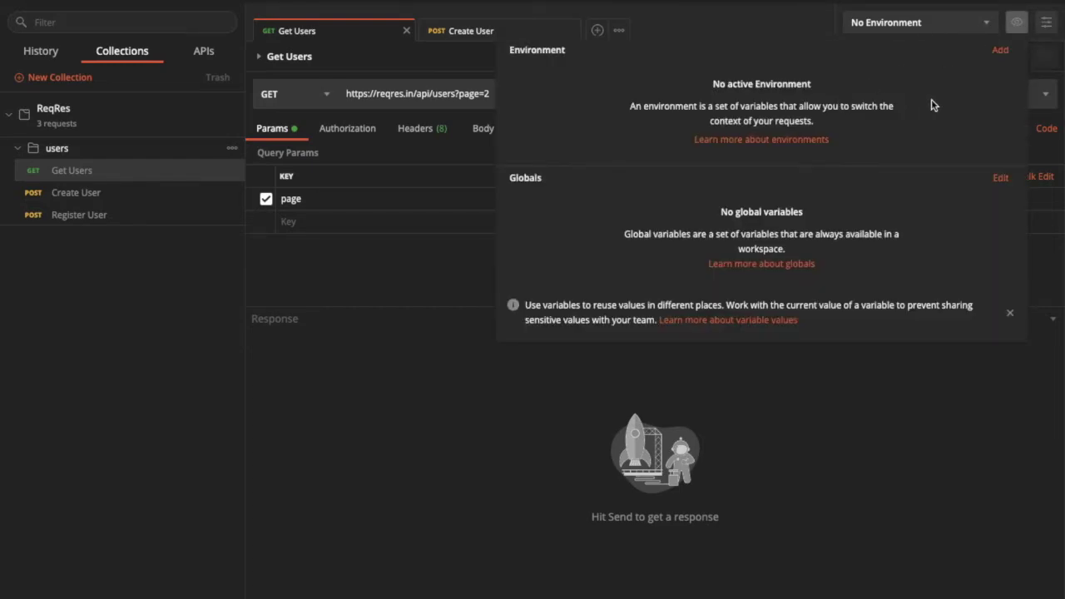
{"action": "left_click", "coordinate": [1000, 51]}
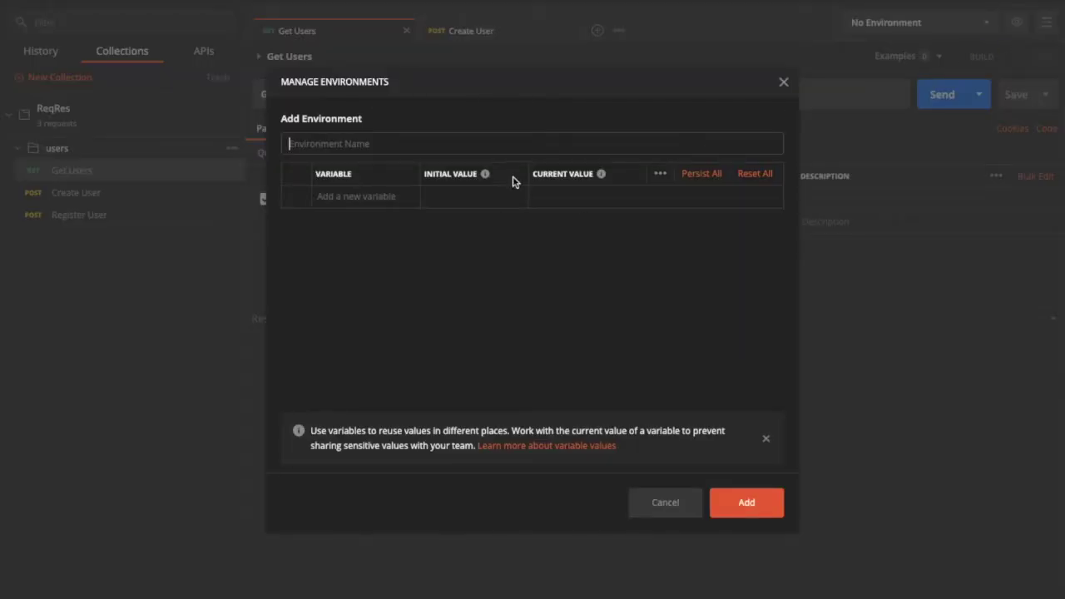
{"action": "type", "text": "dev"}
{"action": "key", "text": "Return"}
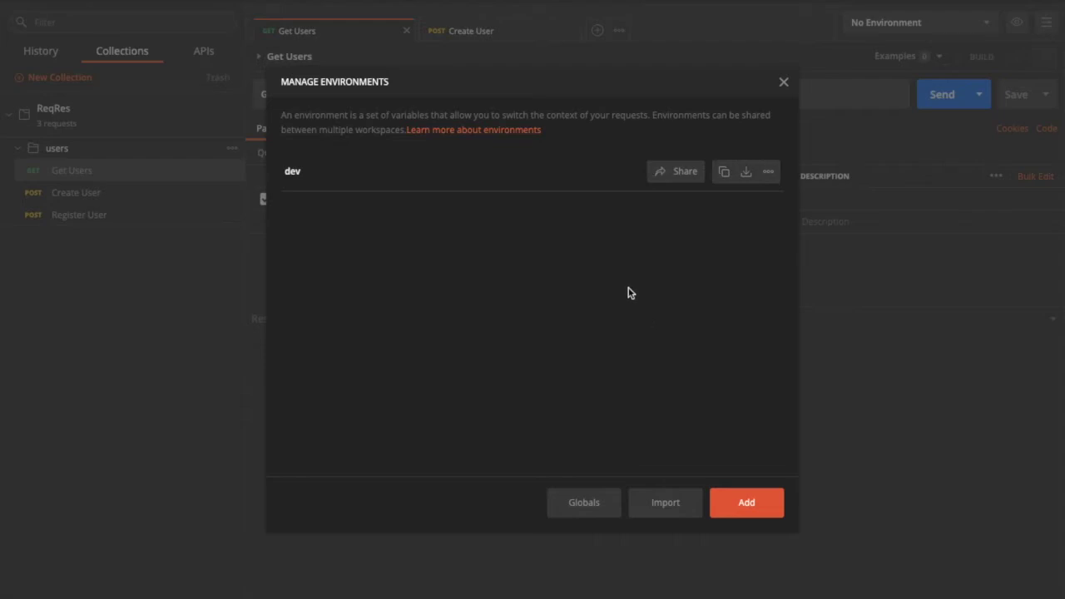
- Add two more environments named stagging and prod
{"action": "left_click", "coordinate": [734, 492]}
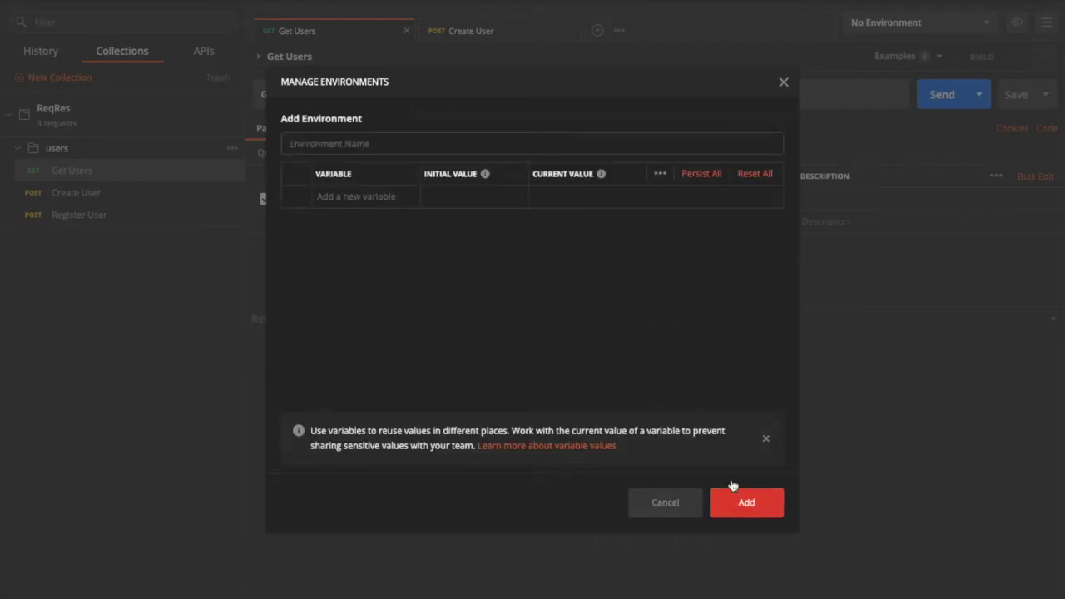
{"action": "type", "text": "stagging"}
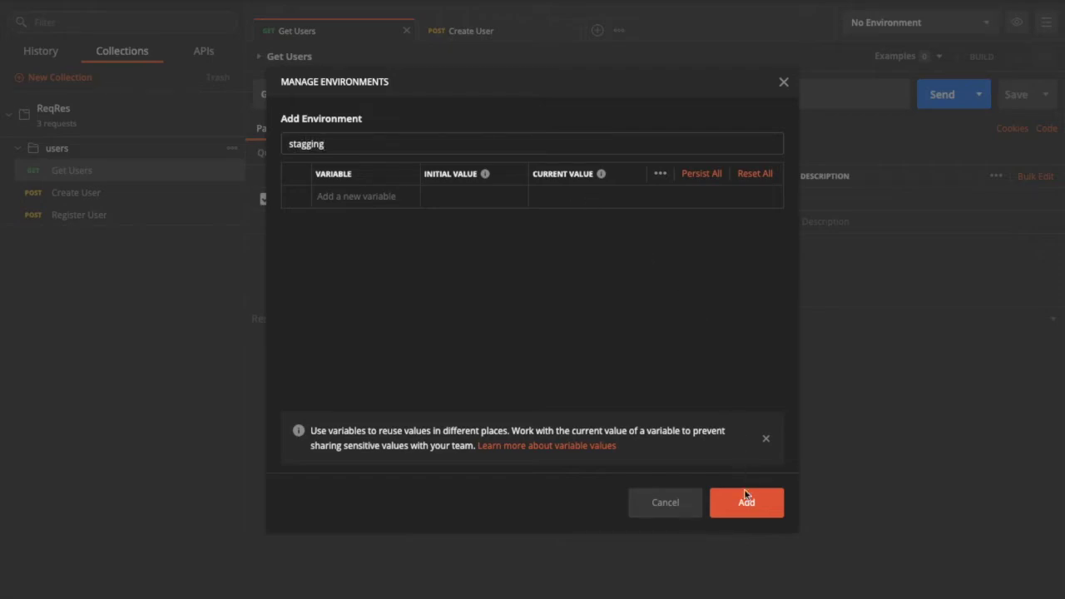
{"action": "left_click", "coordinate": [745, 500]}
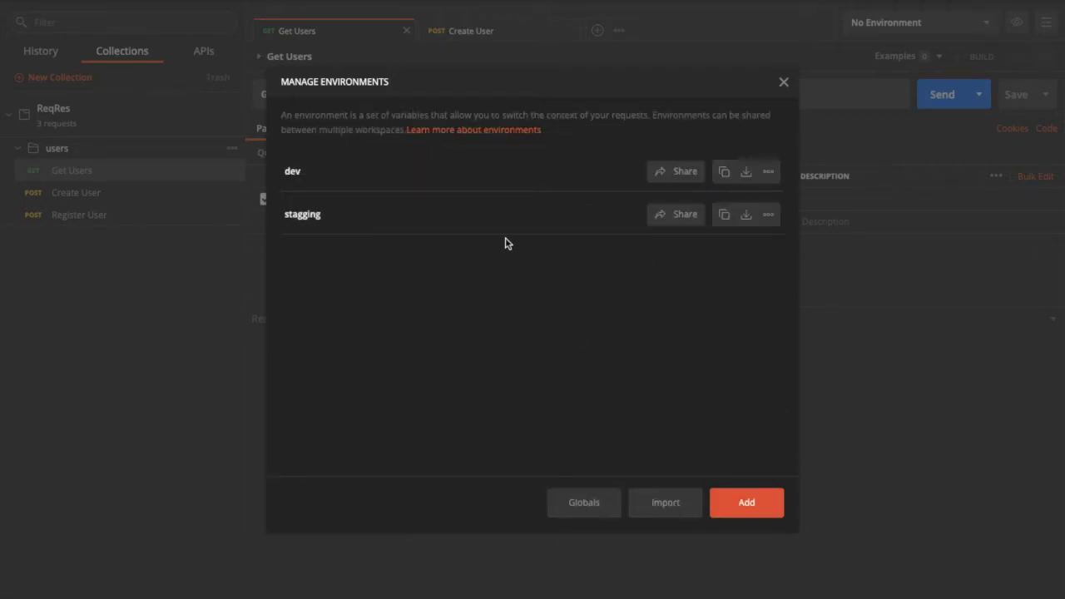
{"action": "left_click", "coordinate": [755, 507]}
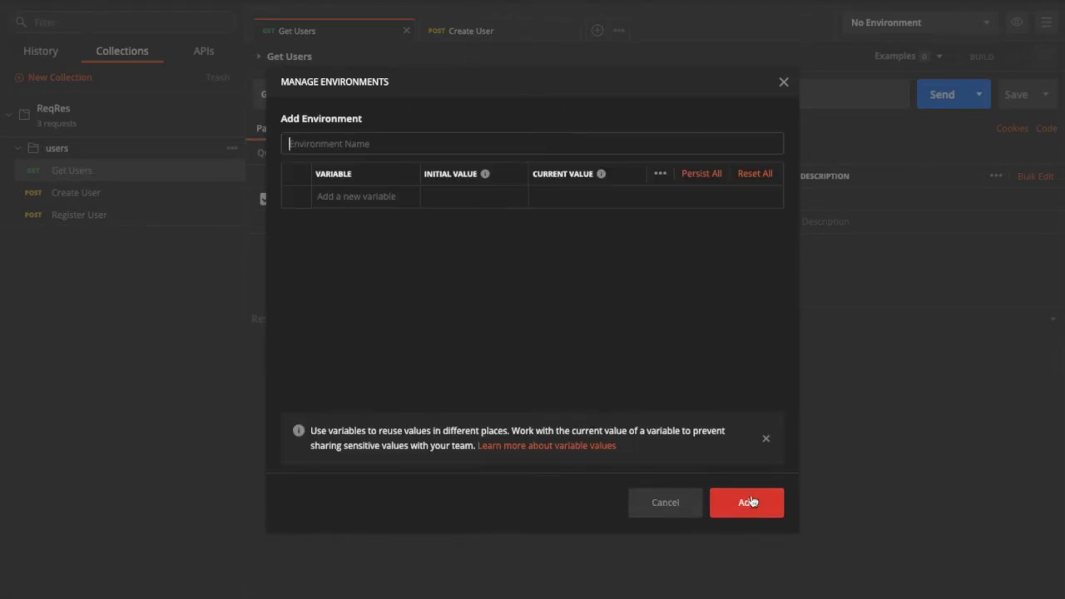
{"action": "type", "text": "p"}
{"action": "key", "text": "BackSpace"}
{"action": "type", "text": "prod"}
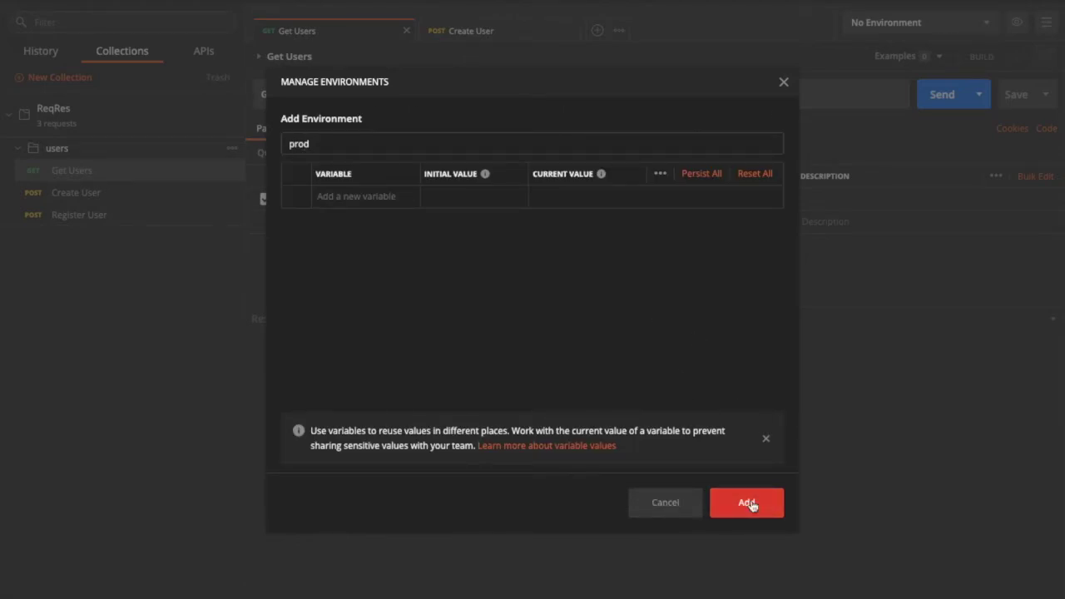
{"action": "left_click", "coordinate": [748, 505]}
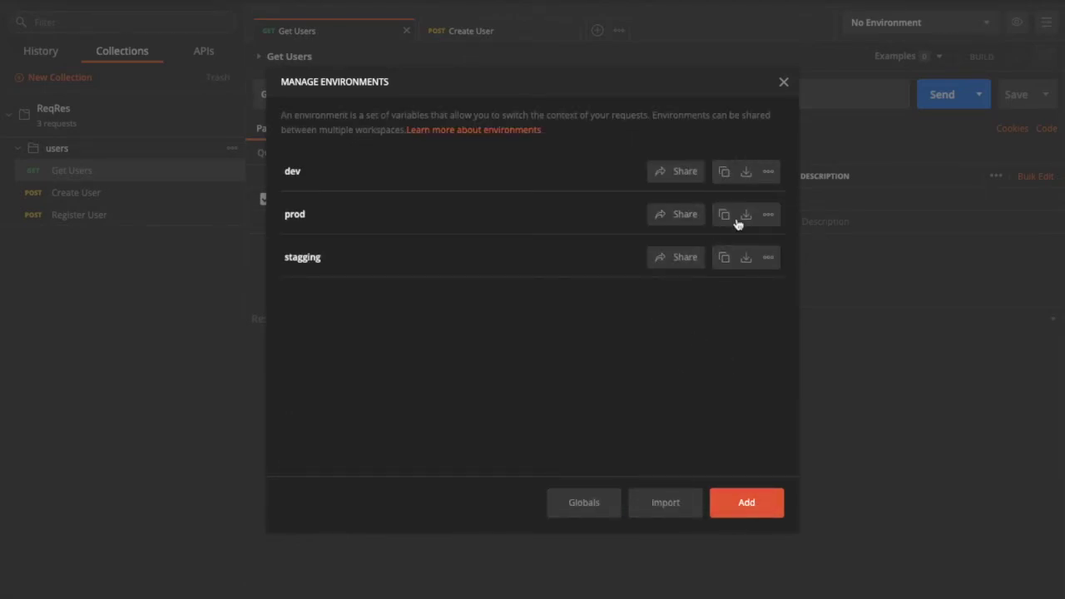
- Rename the stagging environment as stg and update it
{"action": "left_click", "coordinate": [768, 258]}
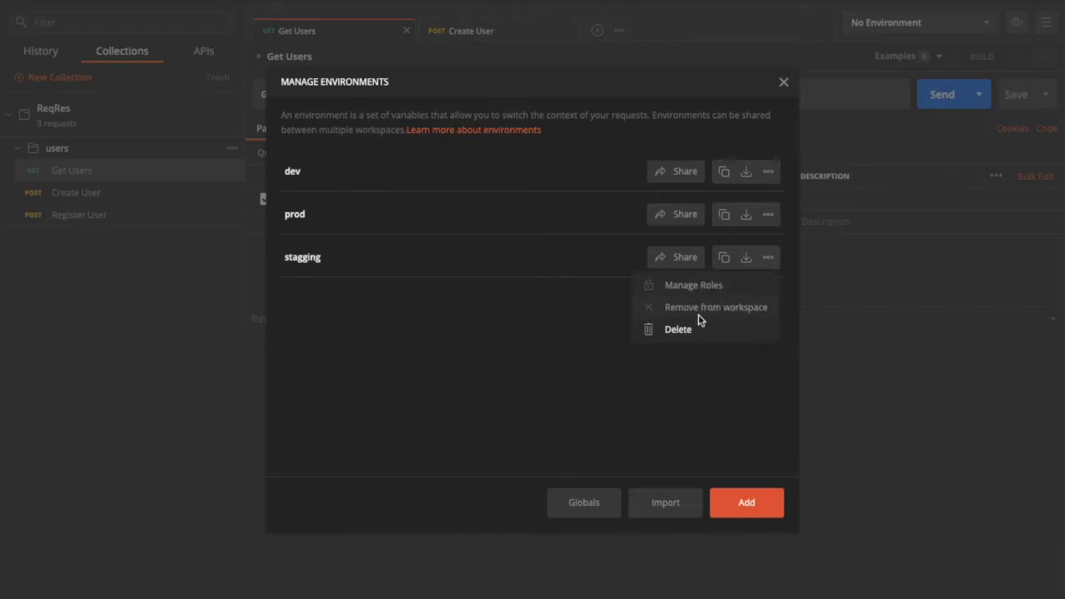
{"action": "left_click", "coordinate": [302, 265]}
{"action": "left_click", "coordinate": [342, 150]}
{"action": "key", "text": "BackSpace"}
{"action": "key", "text": "BackSpace"}
{"action": "key", "text": "BackSpace"}
{"action": "key", "text": "BackSpace"}
{"action": "key", "text": "BackSpace"}
{"action": "key", "text": "BackSpace"}
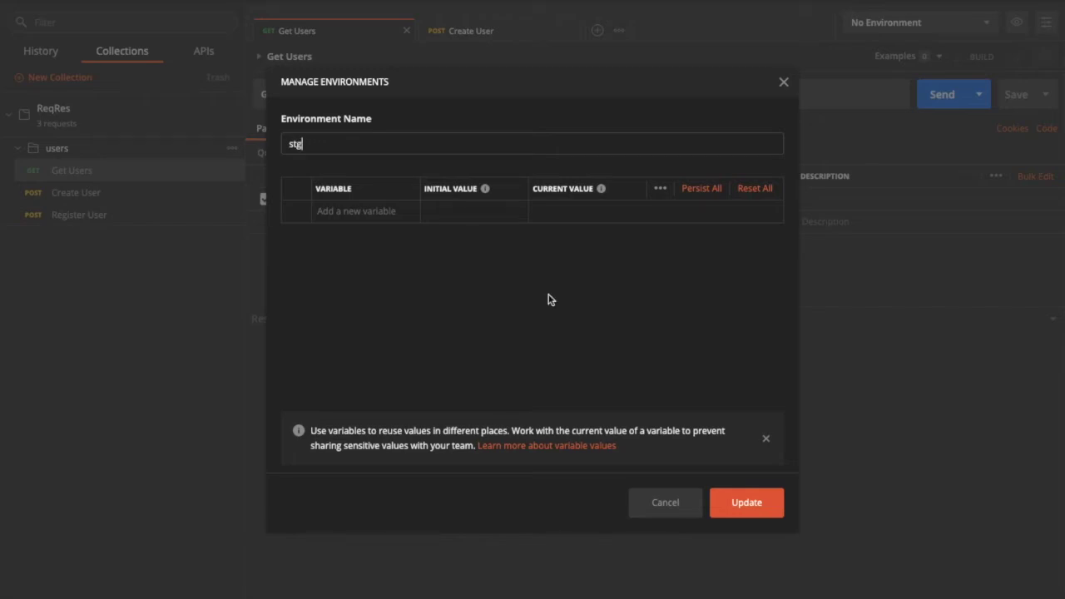
{"action": "left_click", "coordinate": [748, 503]}
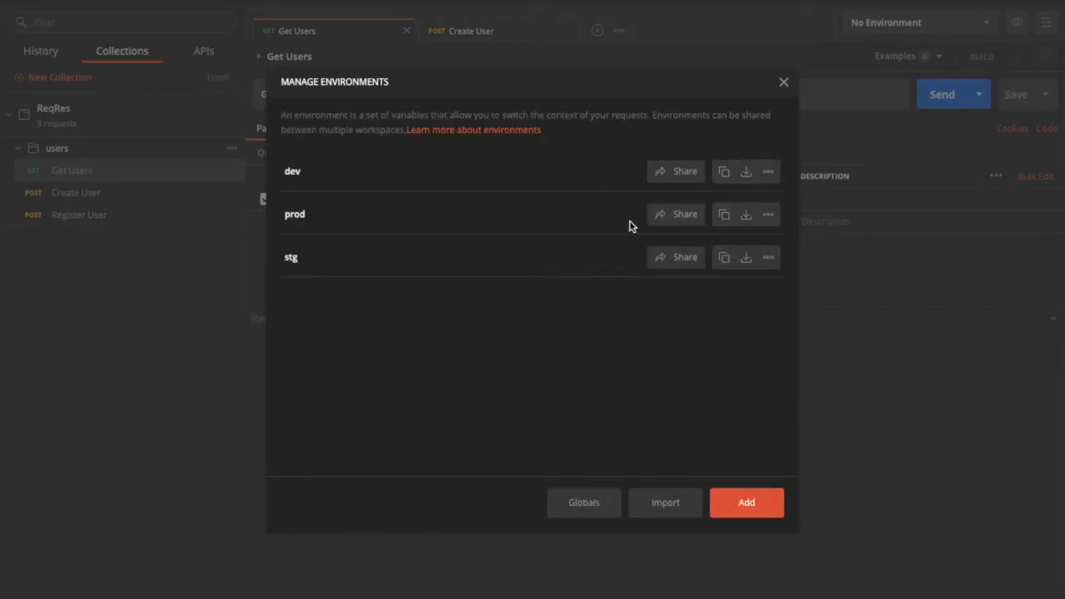
{"action": "left_click", "coordinate": [293, 173]}
{"action": "left_click", "coordinate": [336, 212]}
{"action": "type", "text": "host"}
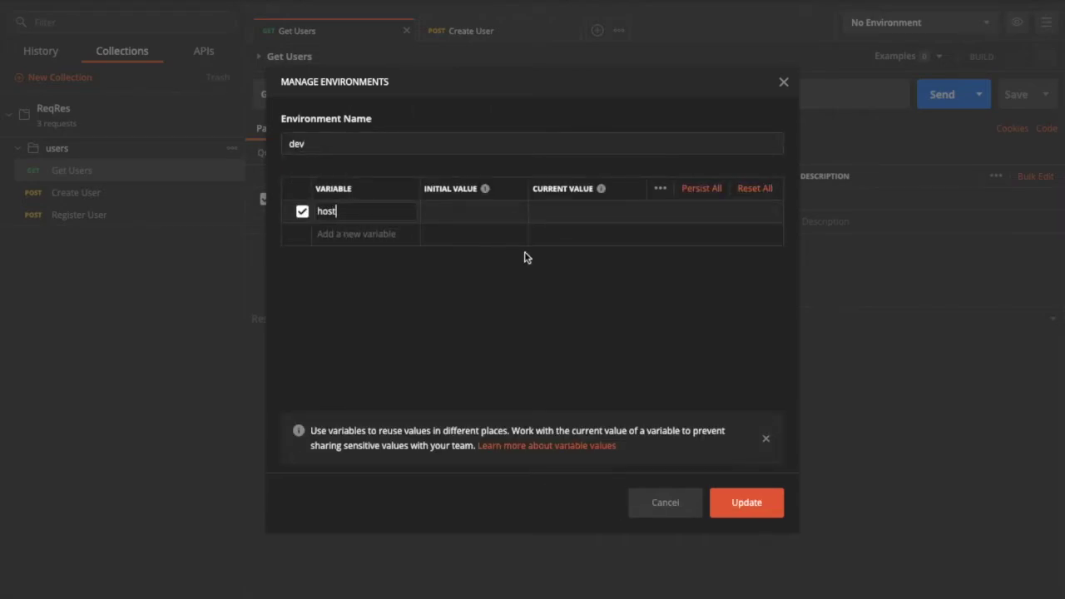
{"action": "left_click", "coordinate": [500, 214]}
{"action": "key", "text": "ctrl+Right"}
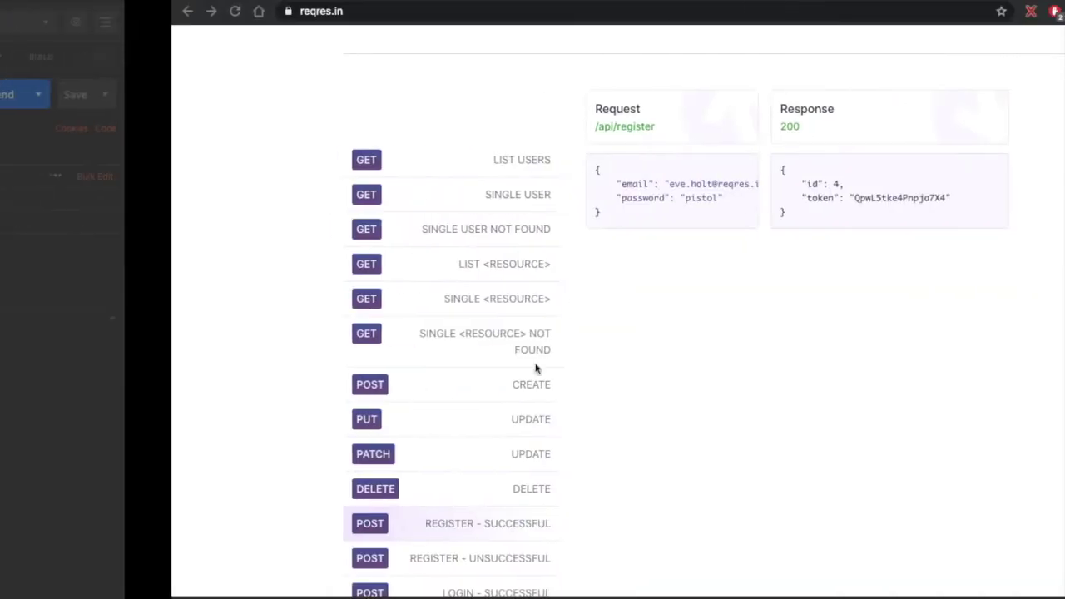
{"action": "left_click", "coordinate": [199, 9]}
{"action": "key", "text": "ctrl+c"}
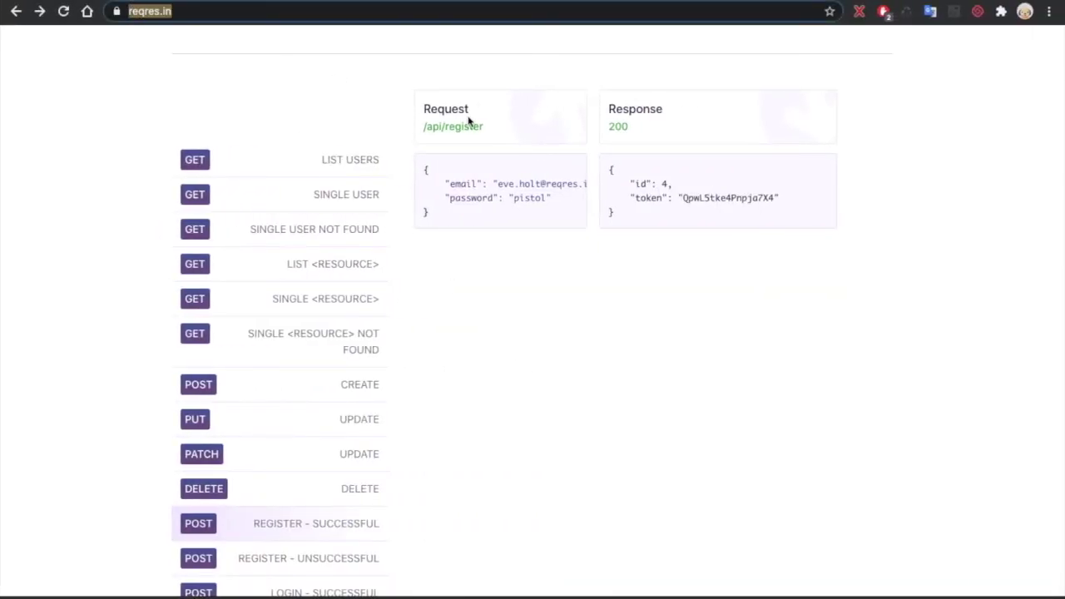
{"action": "key", "text": "ctrl+Left"}
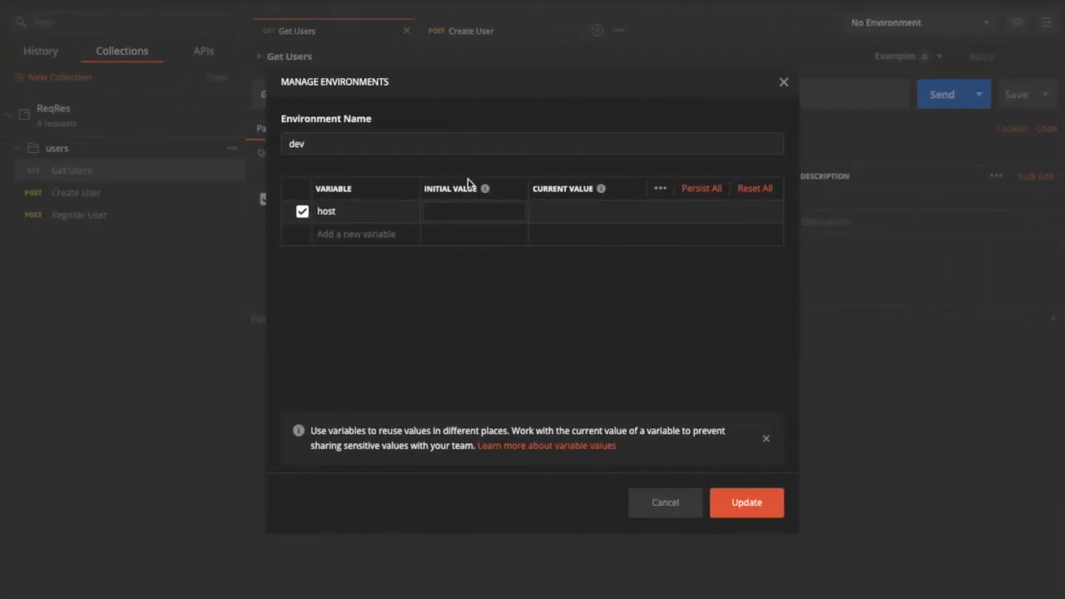
{"action": "key", "text": "ctrl+v"}
{"action": "key", "text": "BackSpace"}
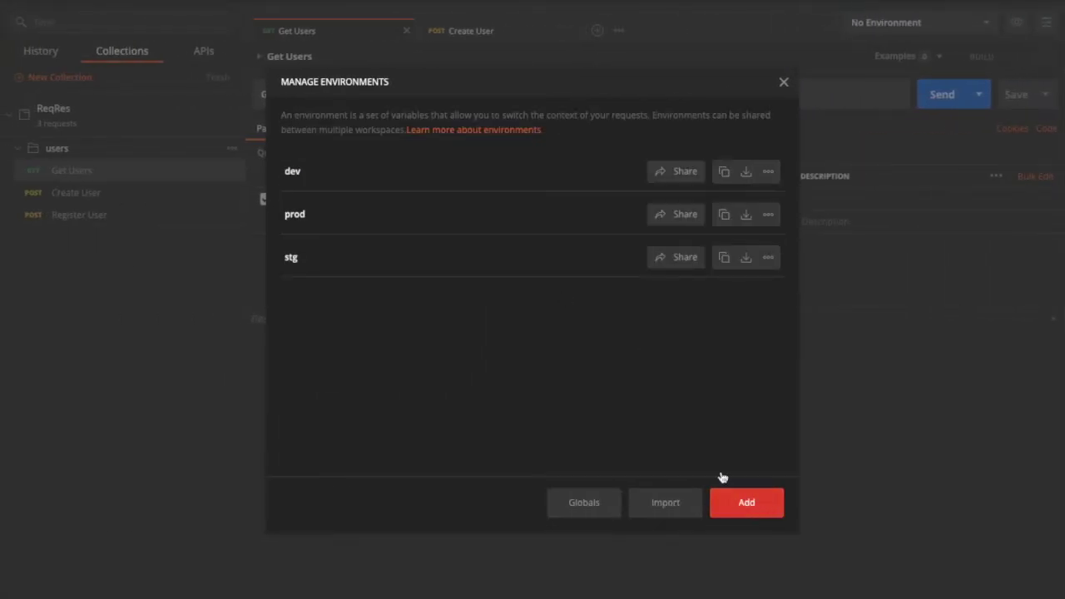
- Copy the host variable name from the dev environment and add it as a variable in the prod environment
{"action": "left_click", "coordinate": [293, 172]}
{"action": "left_click_drag", "start_coordinate": [352, 208], "coordinate": [266, 208]}
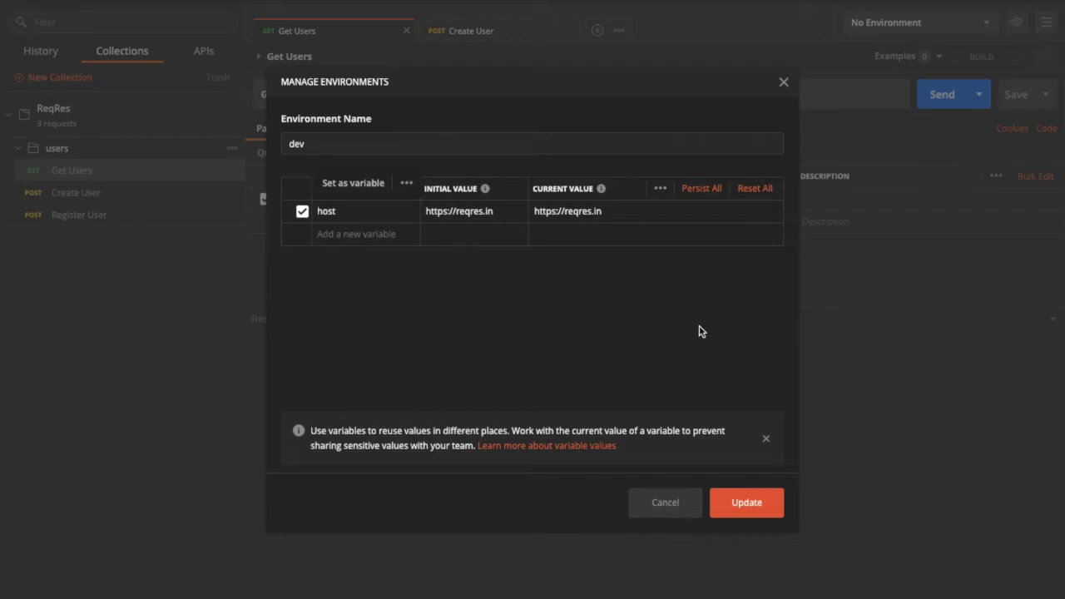
{"action": "left_click", "coordinate": [363, 211]}
{"action": "double_click", "coordinate": [365, 211]}
{"action": "key", "text": "ctrl+c"}
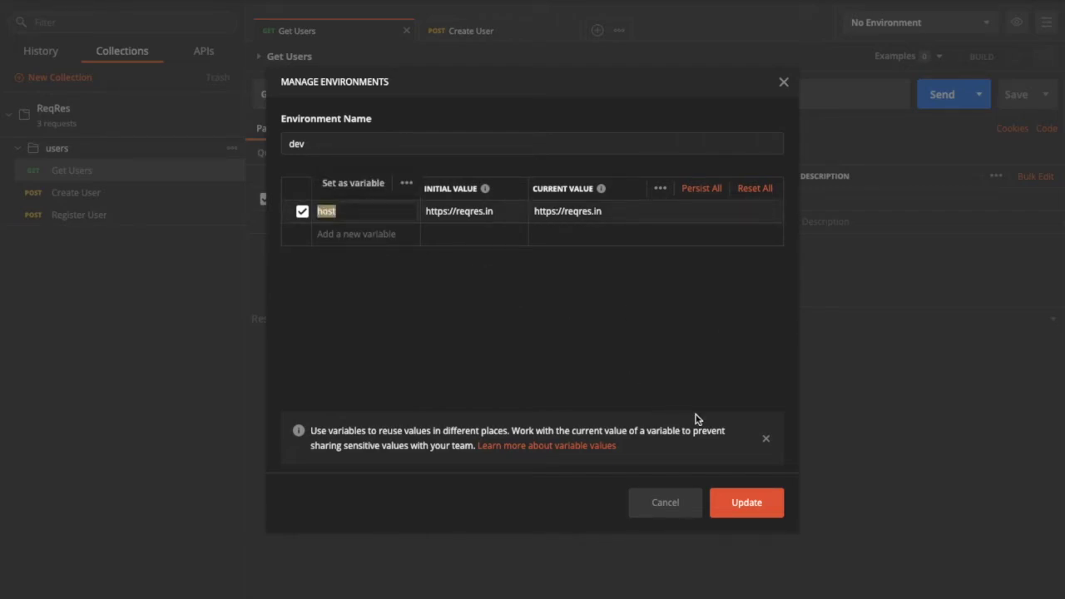
{"action": "left_click", "coordinate": [682, 505]}
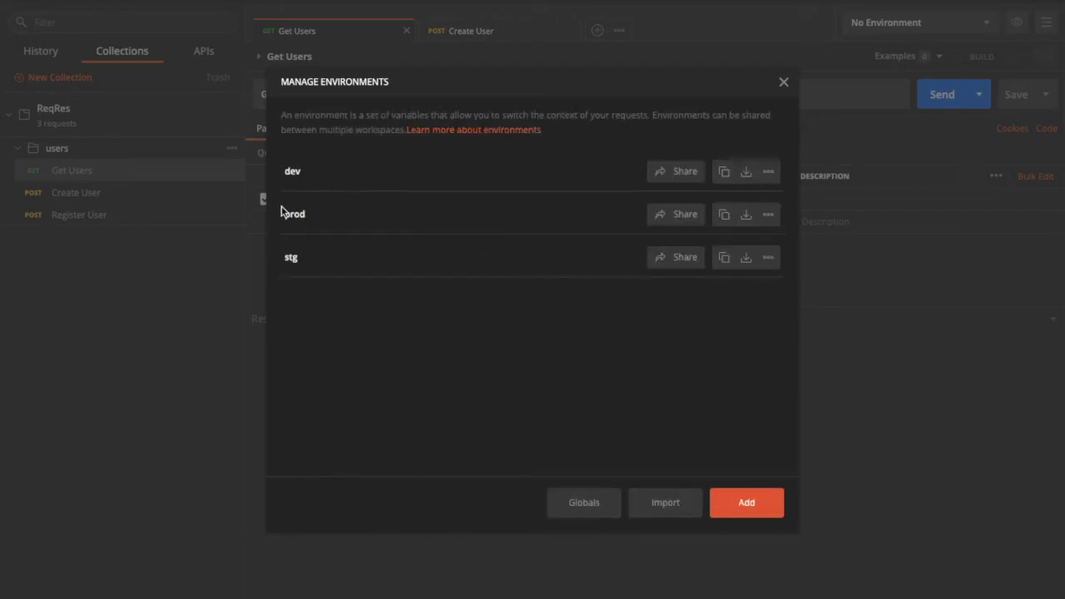
{"action": "left_click", "coordinate": [295, 214]}
{"action": "left_click", "coordinate": [333, 210]}
{"action": "key", "text": "ctrl+v"}
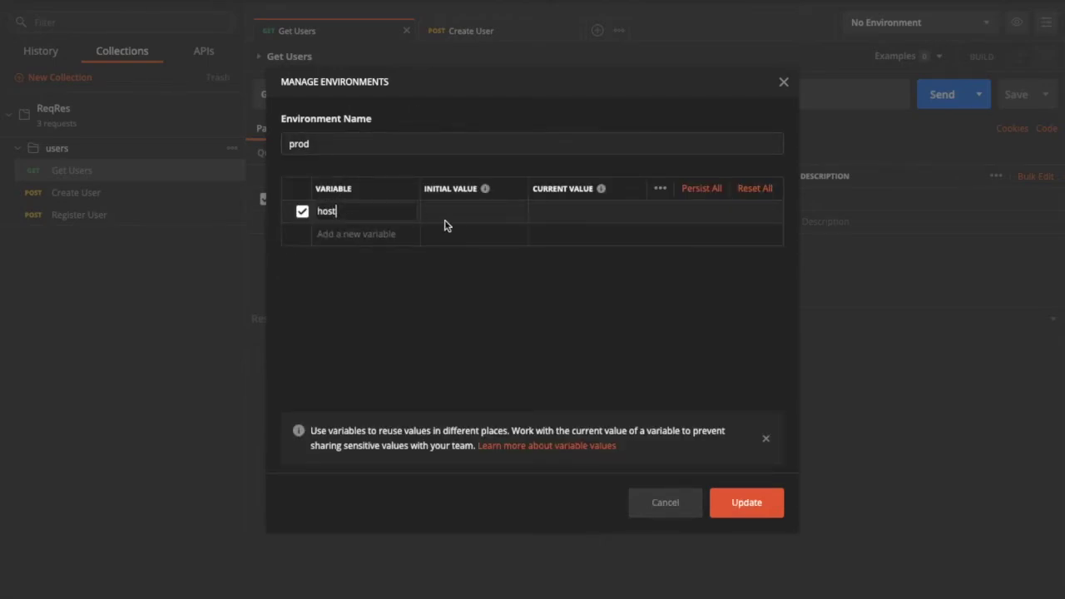
{"action": "left_click", "coordinate": [447, 211]}
{"action": "key", "text": "alt+Tab"}
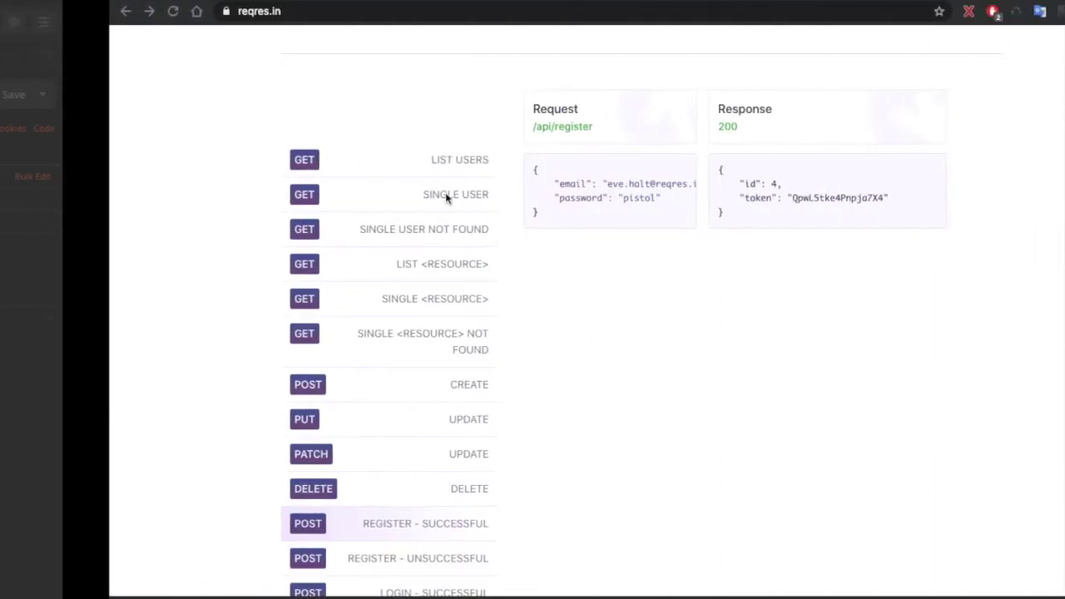
{"action": "left_click", "coordinate": [218, 6]}
{"action": "key", "text": "ctrl+c"}
{"action": "key", "text": "alt+Tab"}
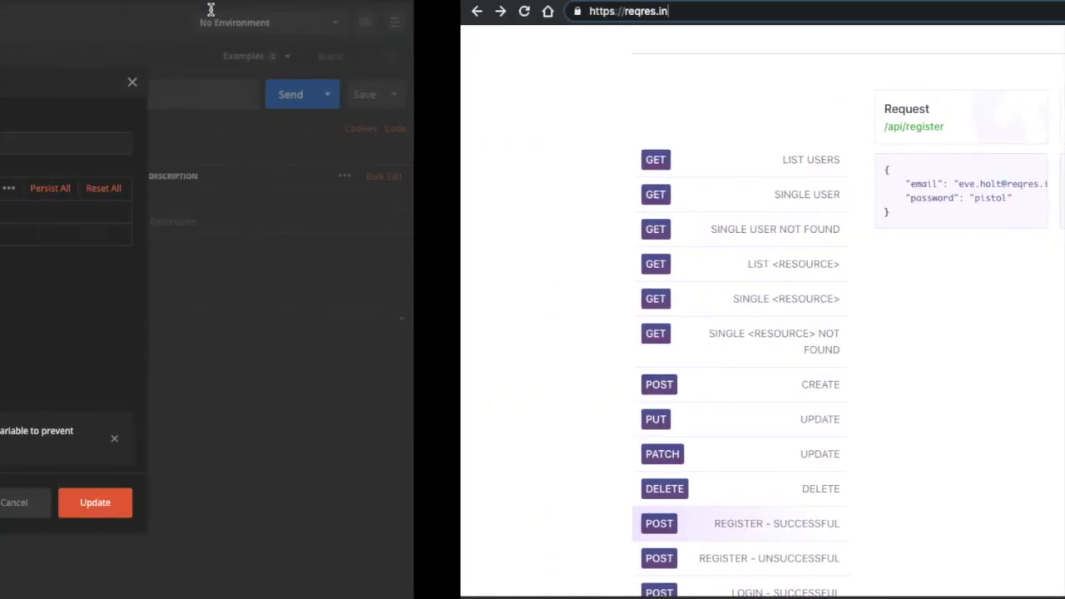
{"action": "key", "text": "ctrl+v"}
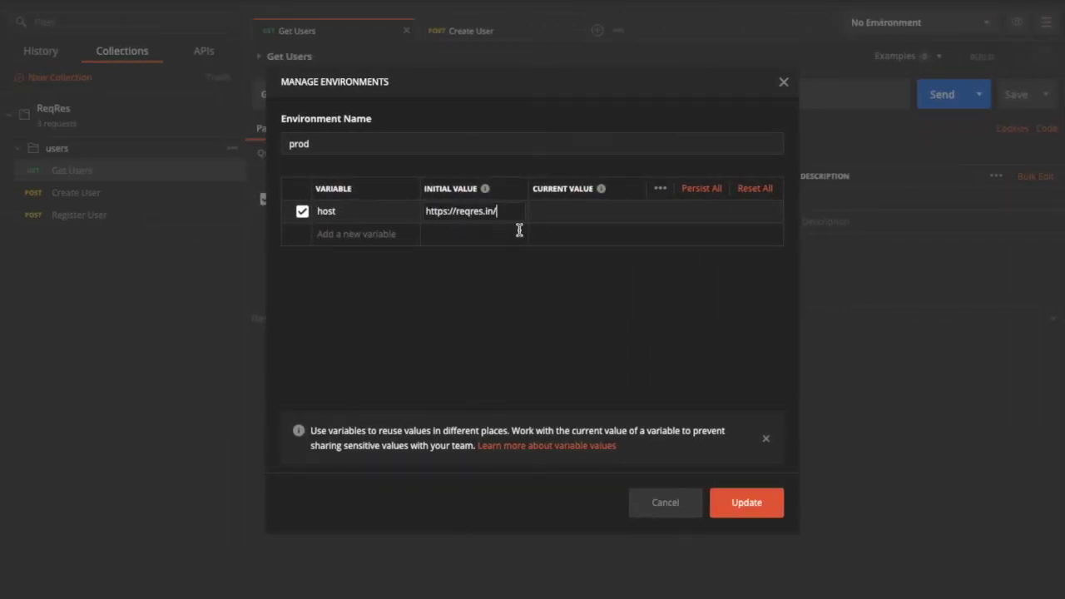
{"action": "left_click", "coordinate": [751, 508]}
{"action": "left_click", "coordinate": [296, 171]}
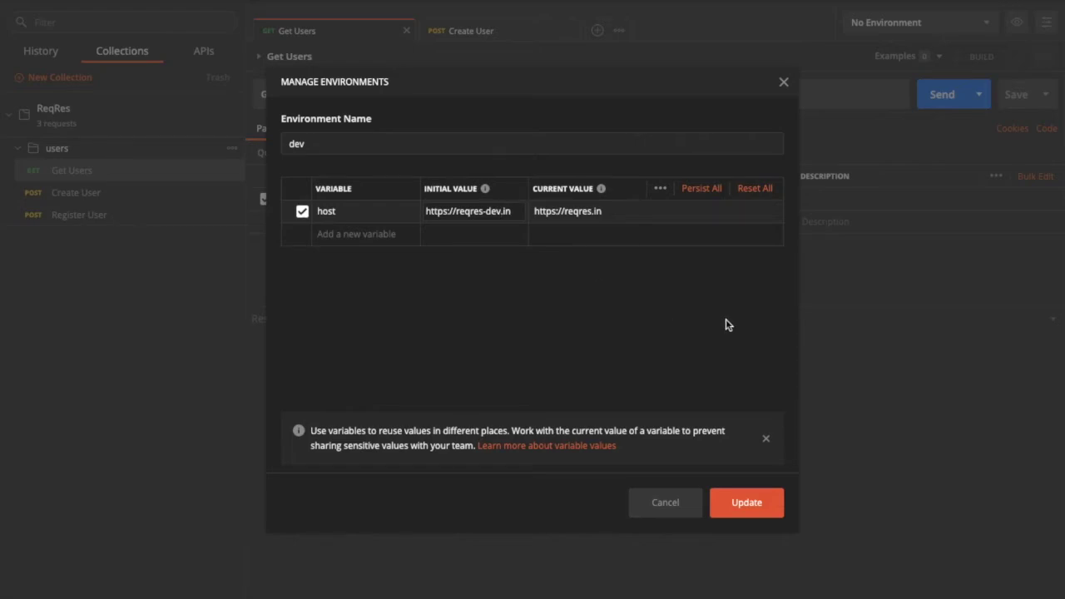
{"action": "triple_click", "coordinate": [516, 214]}
{"action": "left_click", "coordinate": [642, 219]}
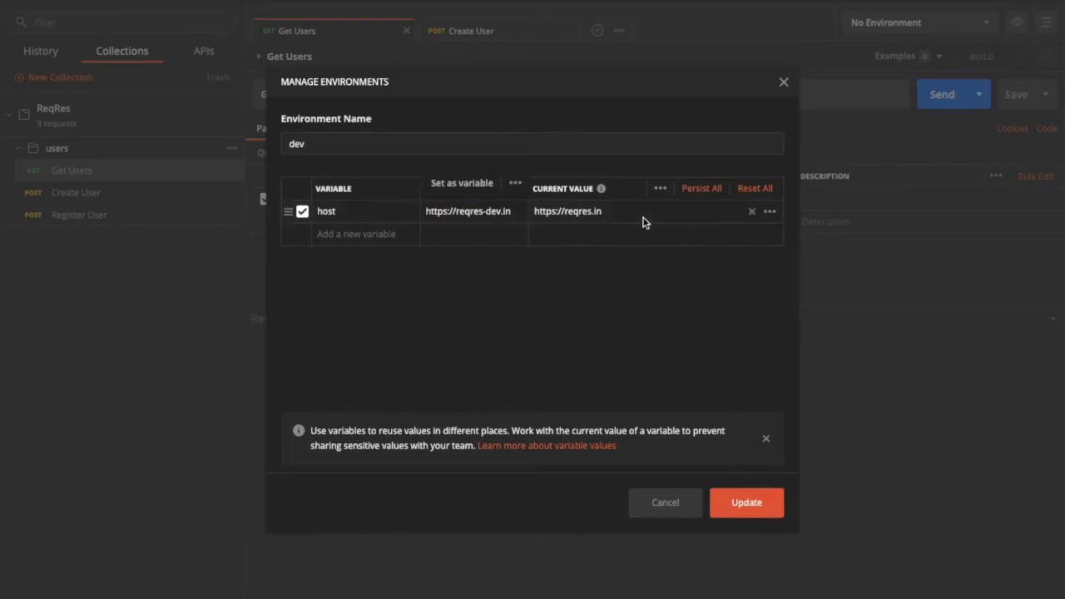
{"action": "key", "text": "ctrl+a"}
{"action": "key", "text": "ctrl+v"}
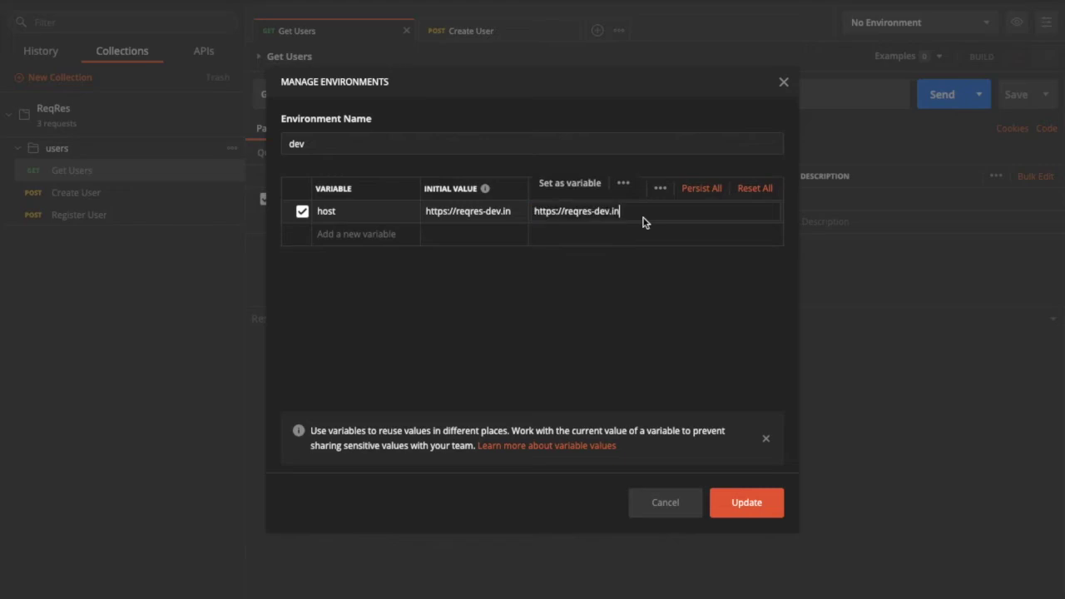
{"action": "left_click", "coordinate": [745, 504]}
- Review the host variable in the prod and stg environments, close the environment manager and look over the selectable environments
{"action": "left_click", "coordinate": [294, 218]}
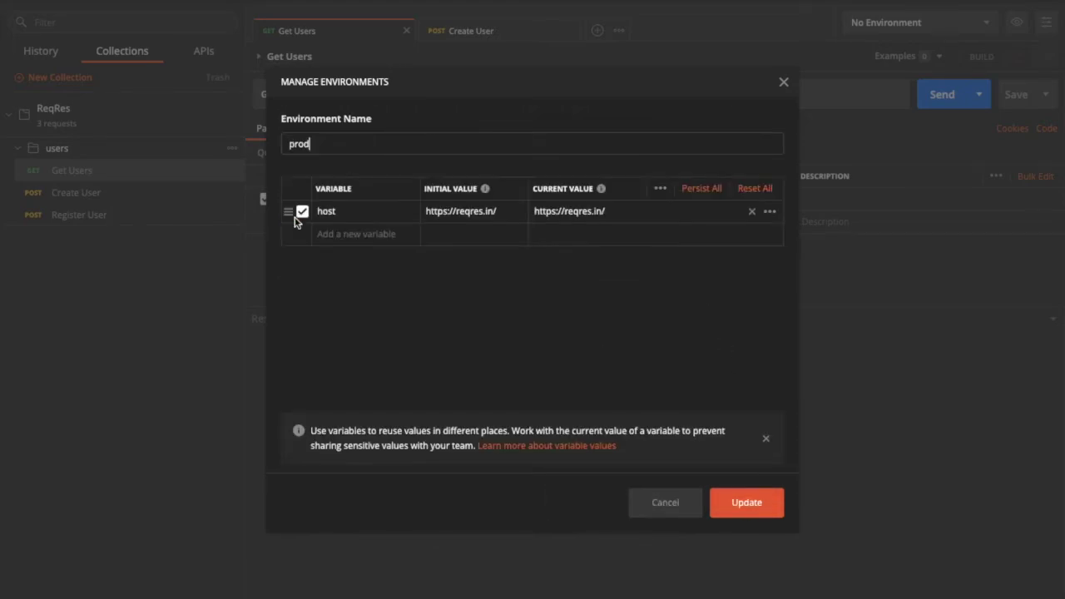
{"action": "left_click", "coordinate": [736, 516]}
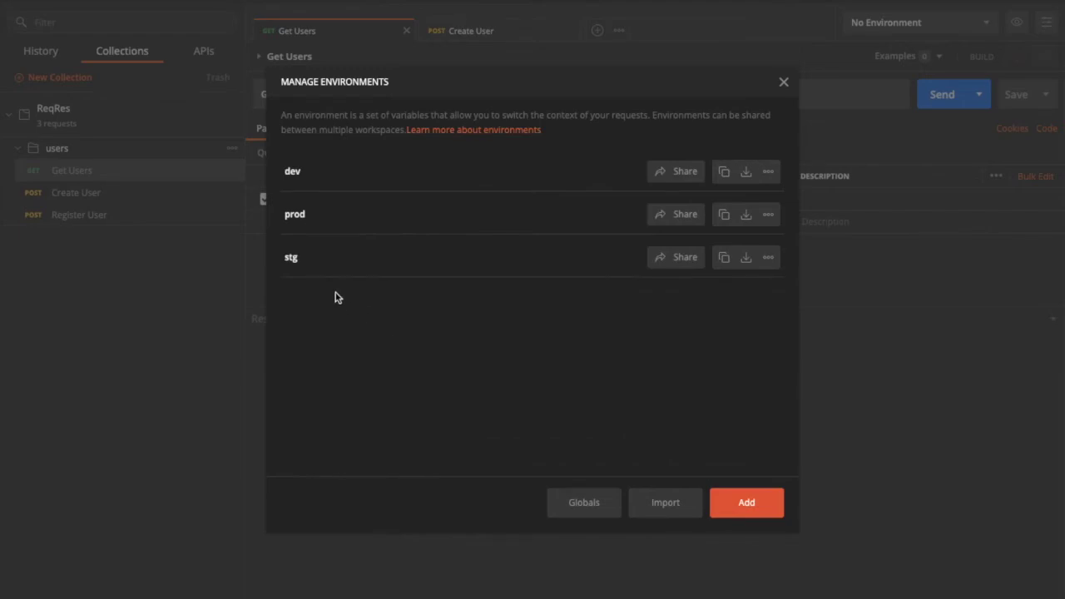
{"action": "left_click", "coordinate": [296, 256]}
{"action": "left_click", "coordinate": [746, 502]}
{"action": "left_click", "coordinate": [784, 85]}
{"action": "left_click", "coordinate": [986, 26]}
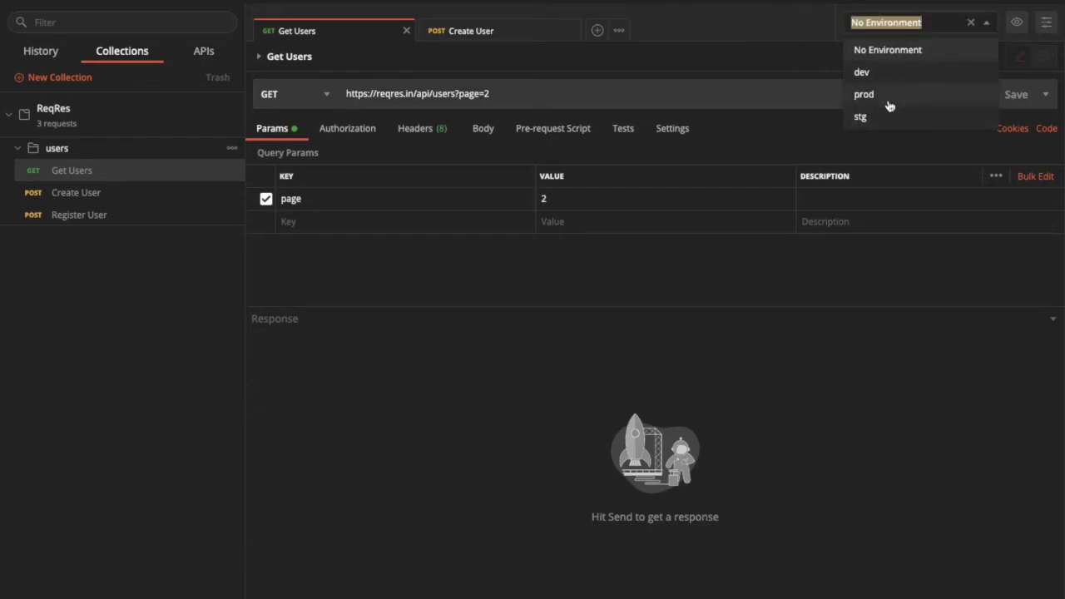
{"action": "left_click", "coordinate": [429, 289]}
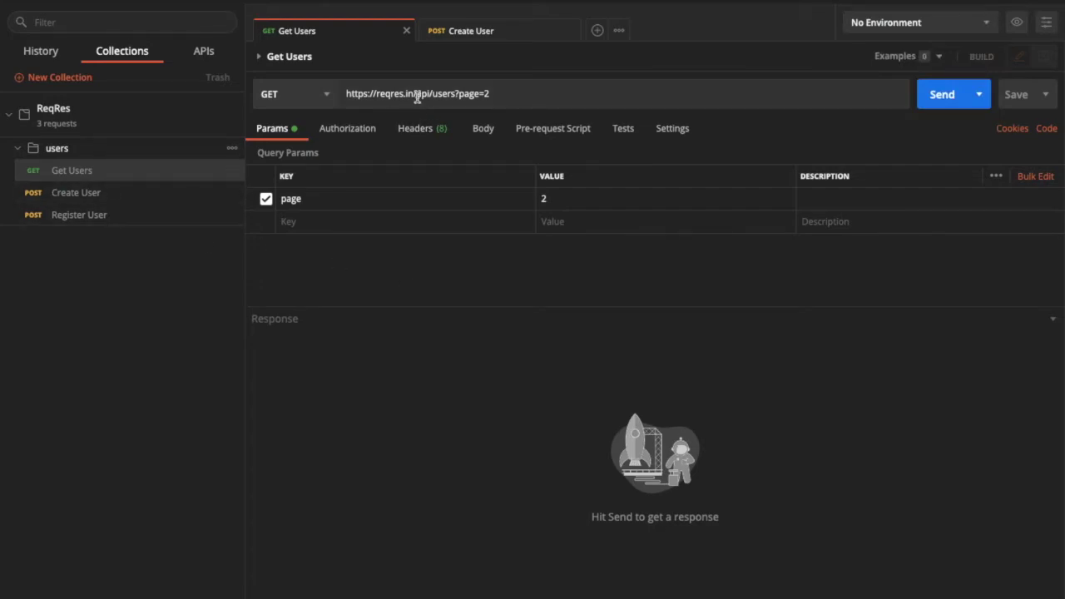
- Replace the base URL in the Get Users request with {{host}} and save the request
{"action": "left_click_drag", "start_coordinate": [413, 93], "coordinate": [346, 93]}
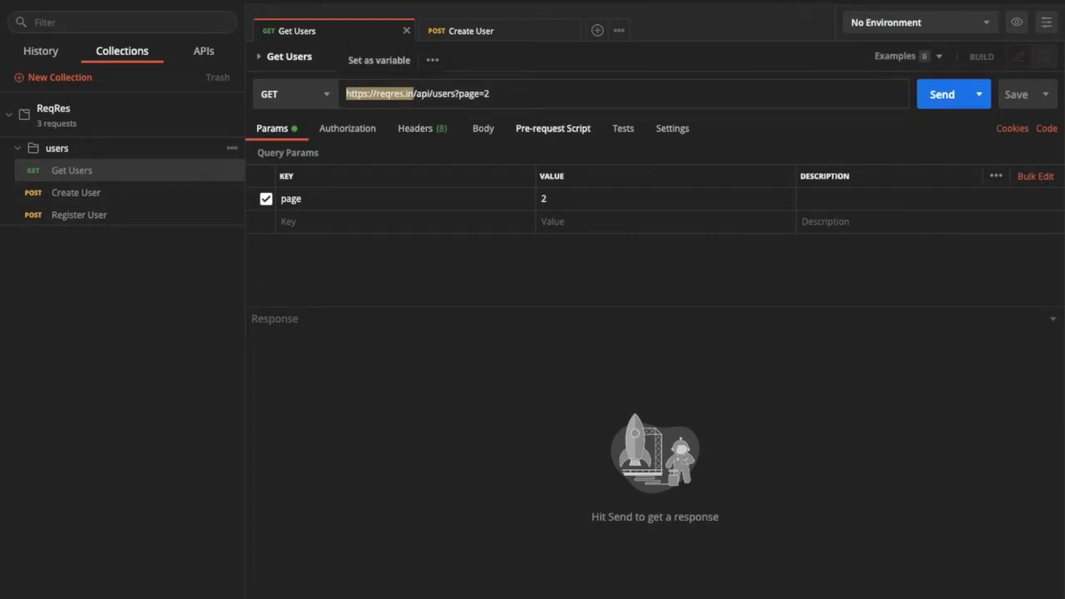
{"action": "key", "text": "BackSpace"}
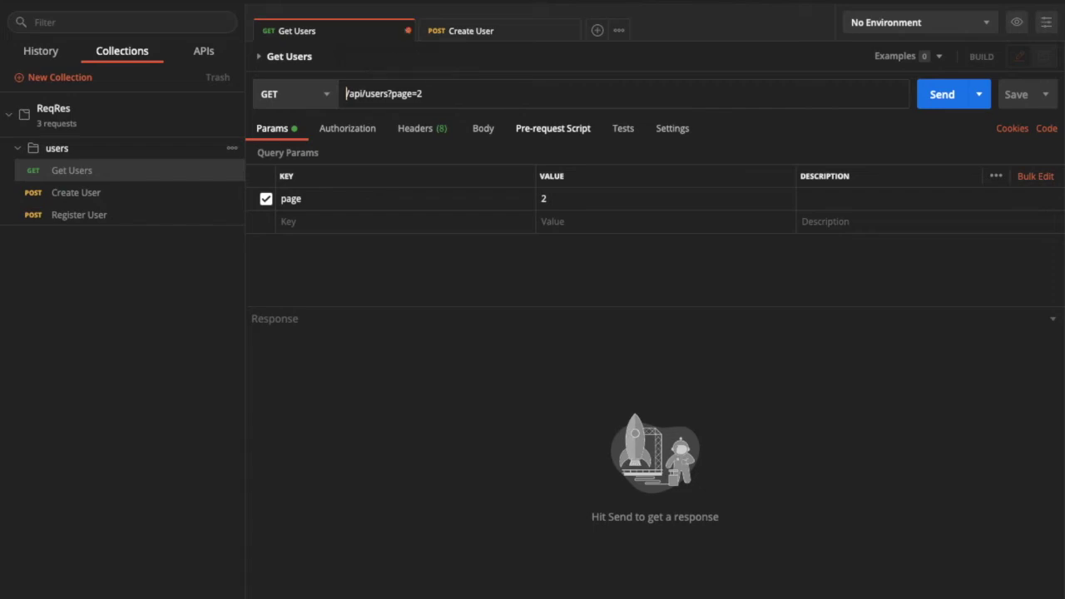
{"action": "type", "text": "{{"}
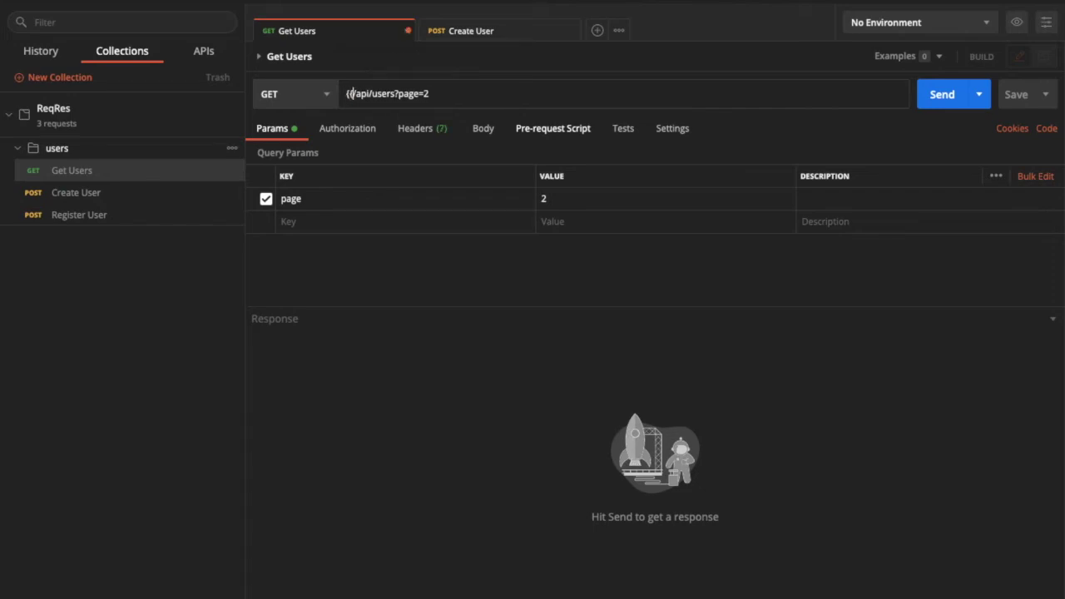
{"action": "type", "text": "}}"}
{"action": "type", "text": "host"}
{"action": "key", "text": "ctrl+s"}
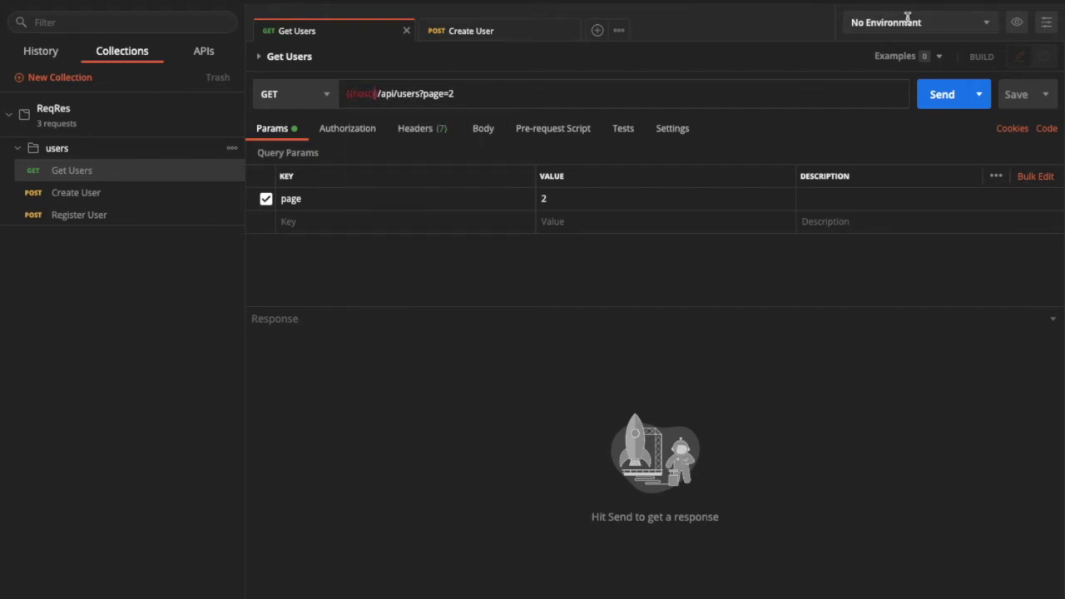
- Make dev the active environment and inspect the host variable's values in the Get Users URL
{"action": "left_click", "coordinate": [986, 25]}
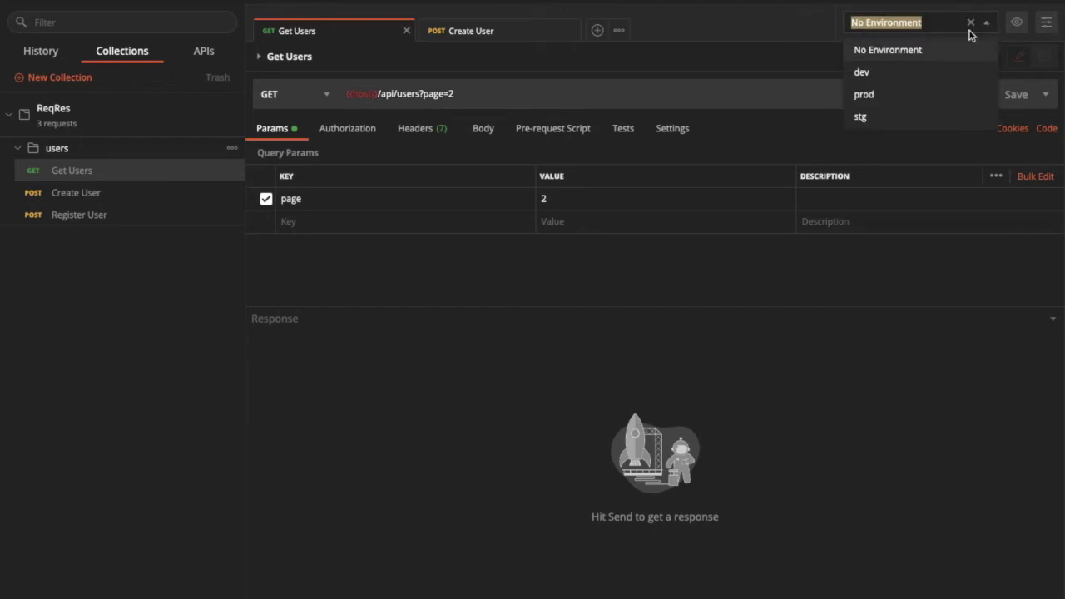
{"action": "left_click", "coordinate": [912, 70]}
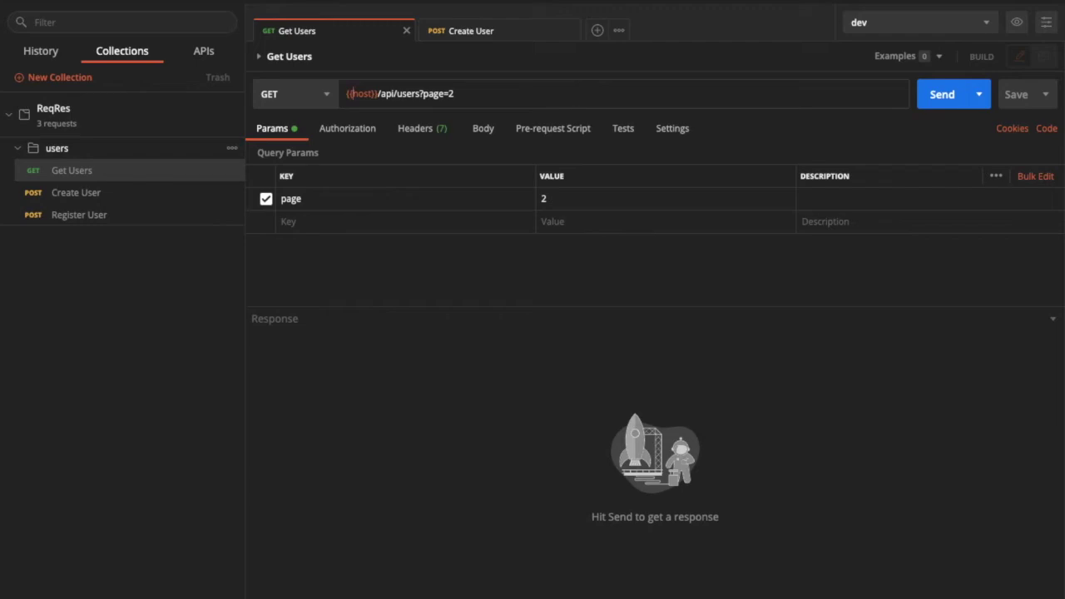
{"action": "left_click_drag", "start_coordinate": [349, 93], "coordinate": [351, 93]}
{"action": "left_click", "coordinate": [350, 93]}
{"action": "left_click_drag", "start_coordinate": [351, 94], "coordinate": [379, 93]}
{"action": "left_click", "coordinate": [348, 93]}
{"action": "double_click", "coordinate": [356, 93]}
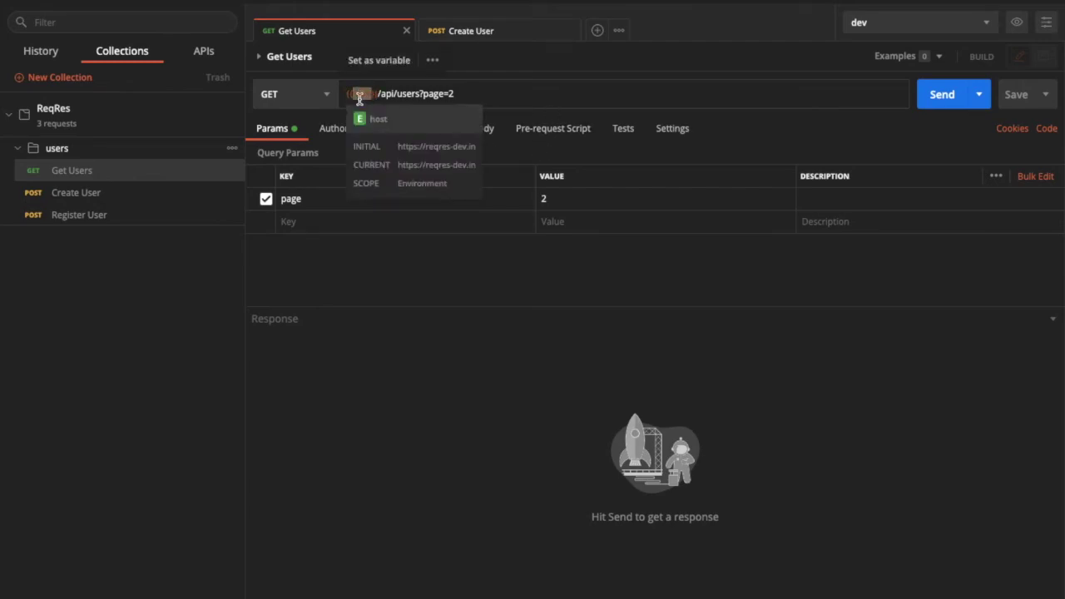
{"action": "mouse_move", "coordinate": [360, 93]}
- Switch the active environment to prod and inspect the host variable in the Get Users URL
{"action": "left_click", "coordinate": [984, 26]}
{"action": "left_click", "coordinate": [891, 94]}
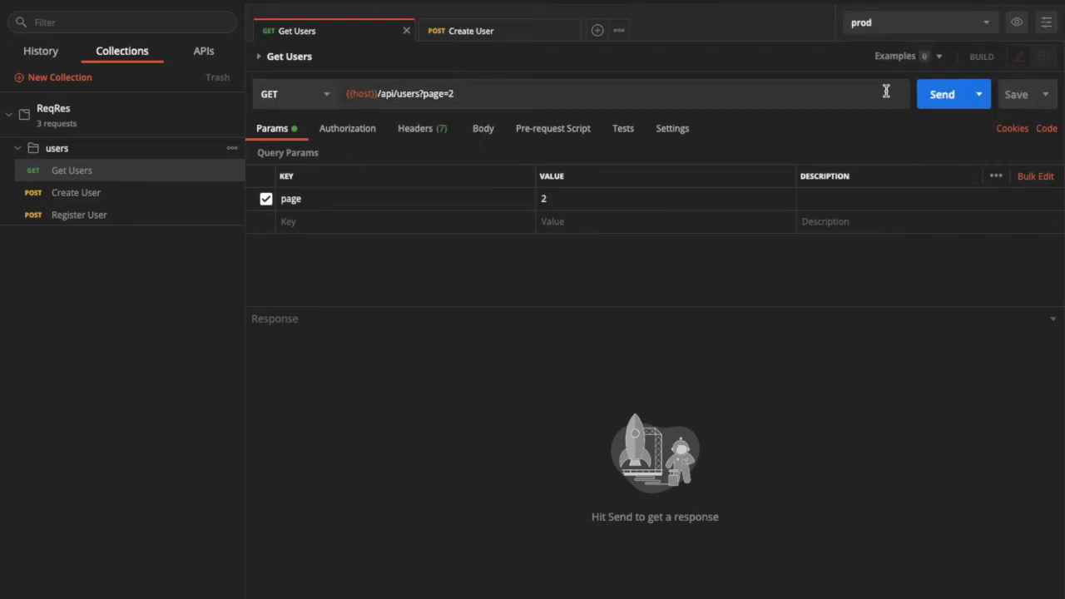
{"action": "double_click", "coordinate": [362, 94]}
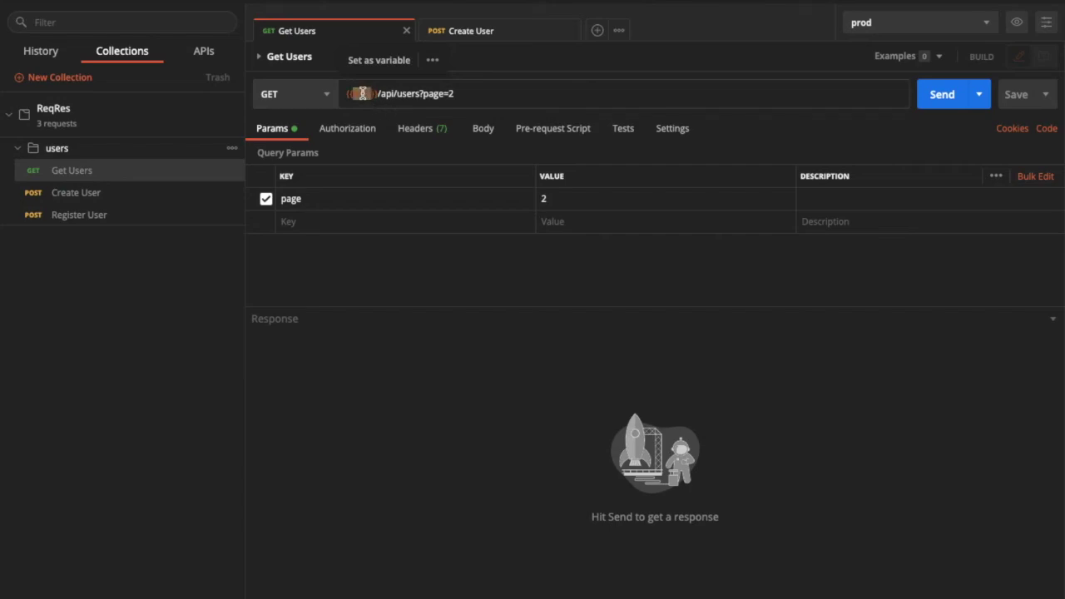
{"action": "mouse_move", "coordinate": [362, 93]}
- Switch the active environment to stg and inspect the host variable's values in the Get Users URL
{"action": "left_click", "coordinate": [987, 24]}
{"action": "left_click", "coordinate": [918, 122]}
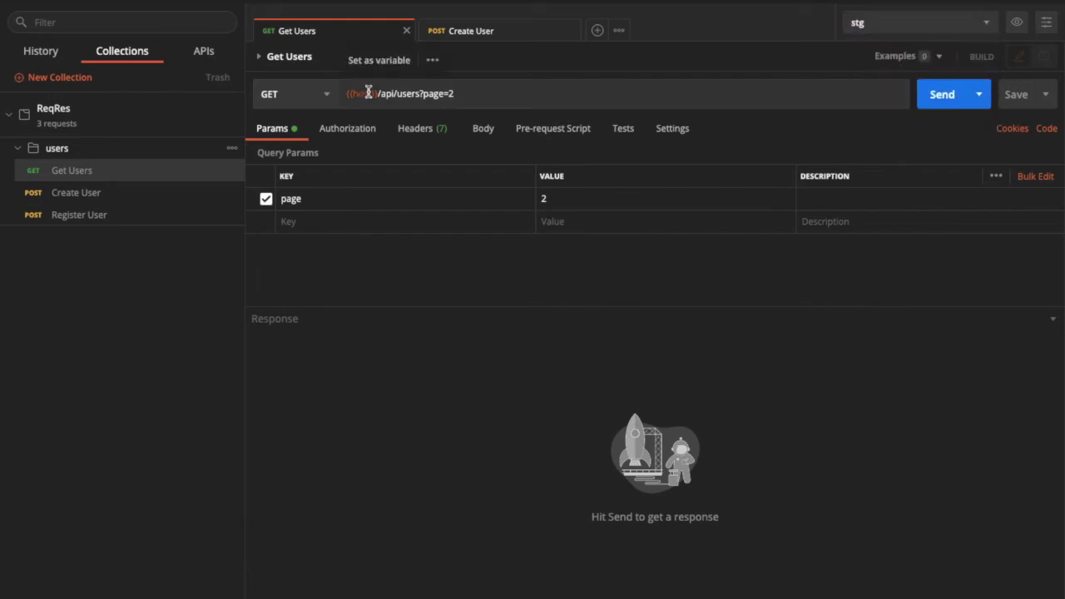
{"action": "mouse_move", "coordinate": [368, 92]}
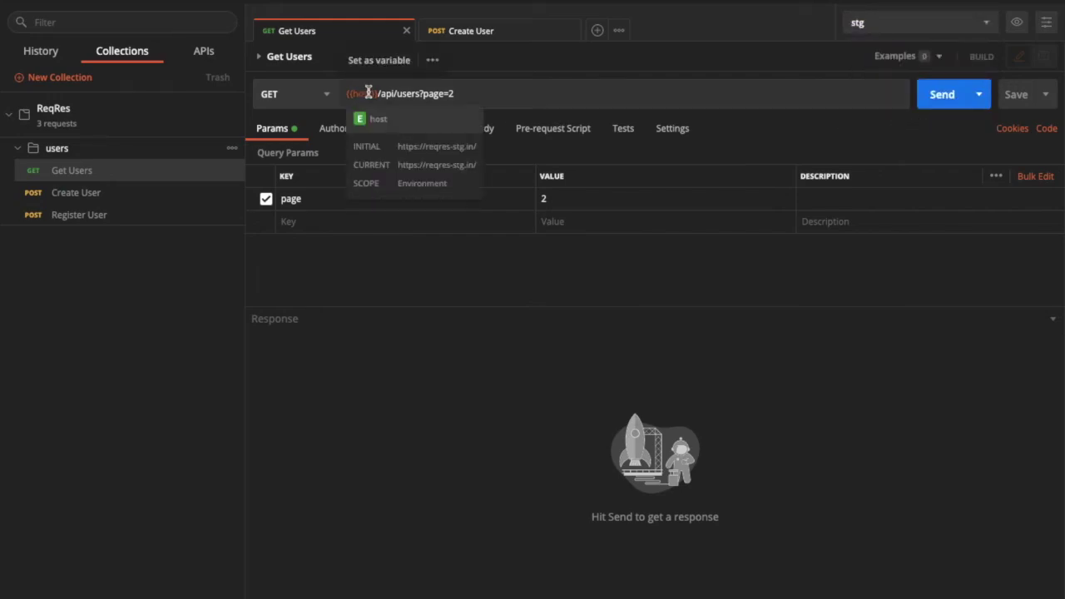
- Copy {{host}} from the Get Users URL, replace the base URL in the Create User request with it and save
{"action": "left_click", "coordinate": [370, 93]}
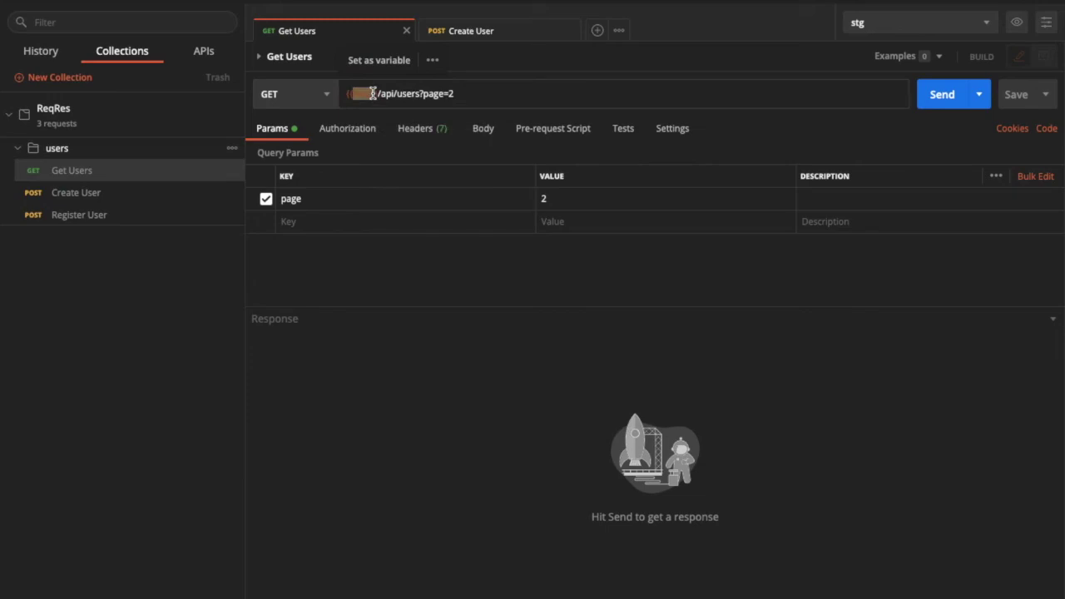
{"action": "double_click", "coordinate": [361, 94]}
{"action": "key", "text": "ctrl+c"}
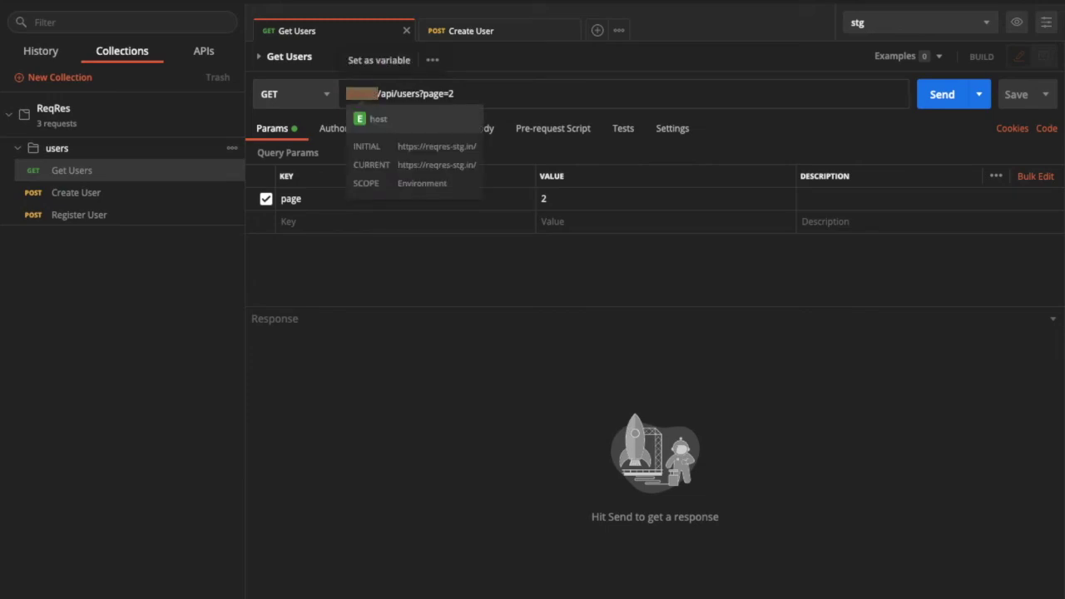
{"action": "left_click", "coordinate": [150, 191]}
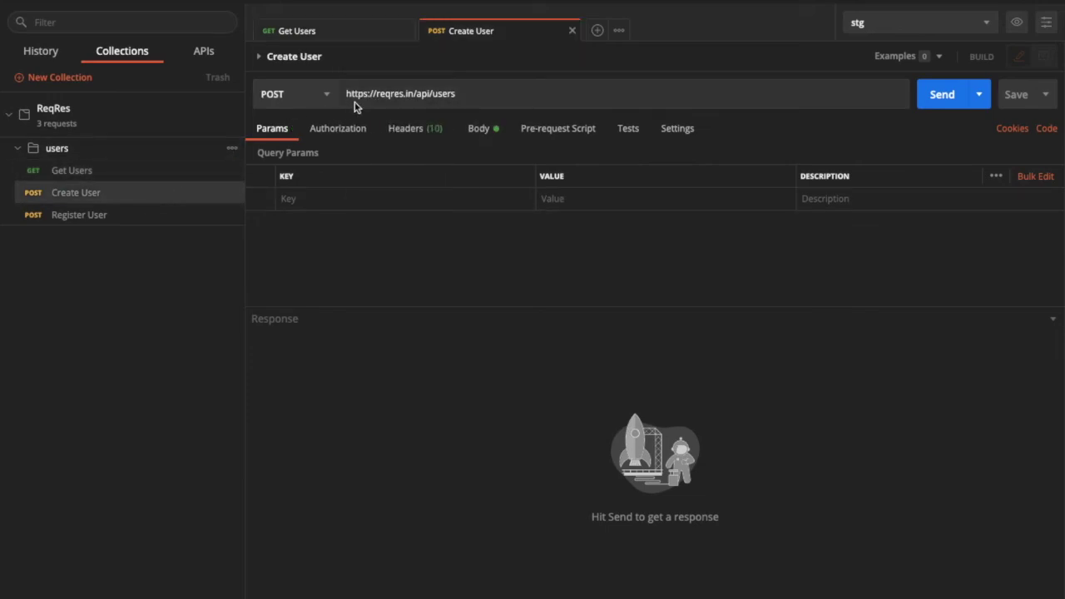
{"action": "left_click", "coordinate": [408, 93]}
{"action": "left_click_drag", "start_coordinate": [413, 94], "coordinate": [346, 94]}
{"action": "key", "text": "ctrl+v"}
- Replace the base URL in the Register User request with the copied {{host}} and save the request
{"action": "left_click", "coordinate": [100, 216]}
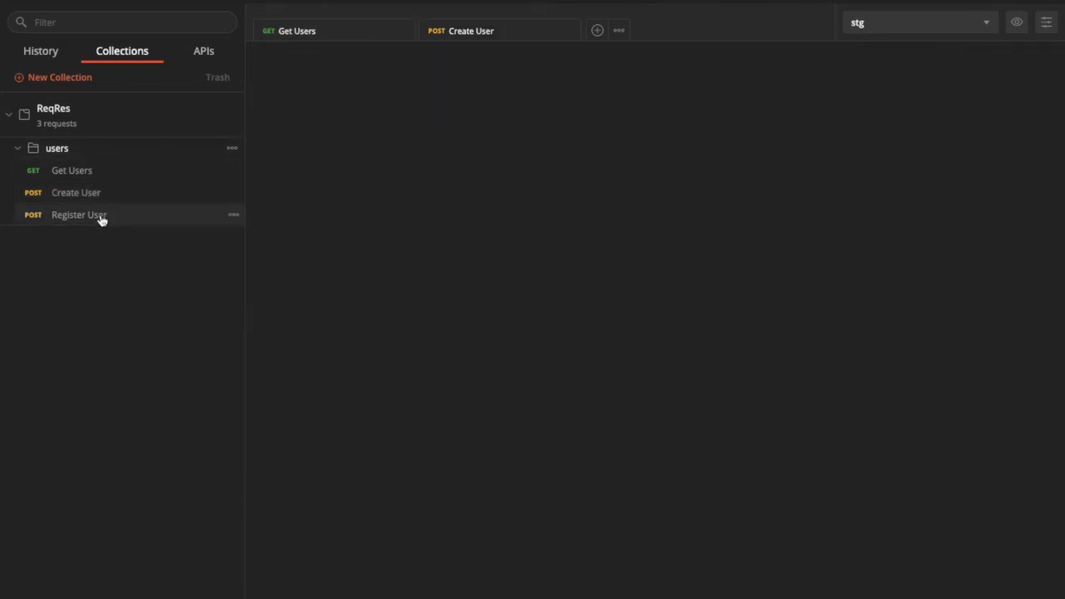
{"action": "left_click", "coordinate": [414, 93]}
{"action": "left_click_drag", "start_coordinate": [414, 93], "coordinate": [346, 93]}
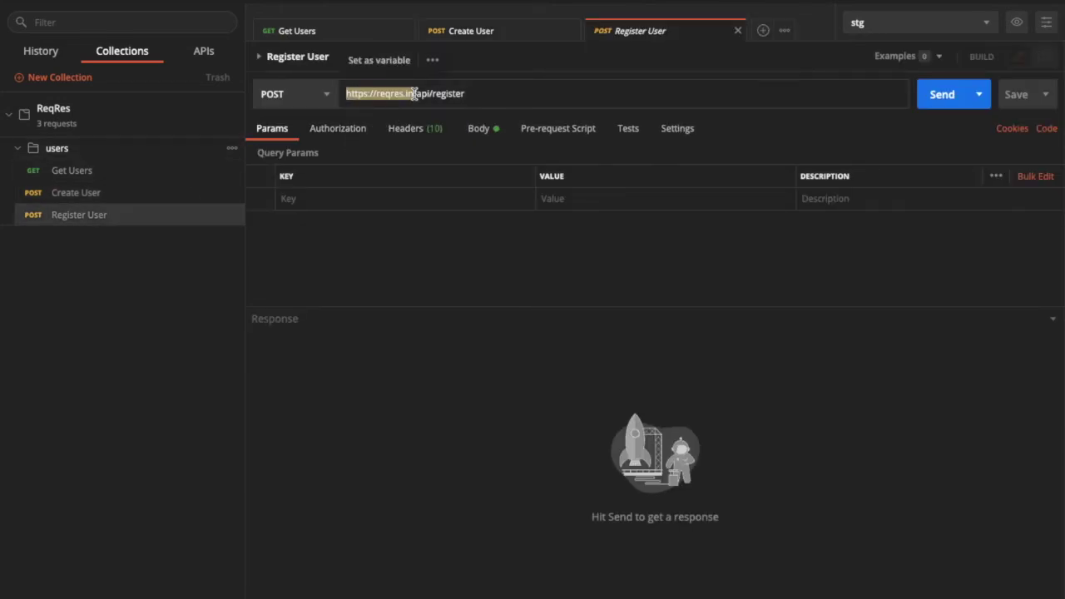
{"action": "key", "text": "BackSpace"}
{"action": "key", "text": "ctrl+v"}
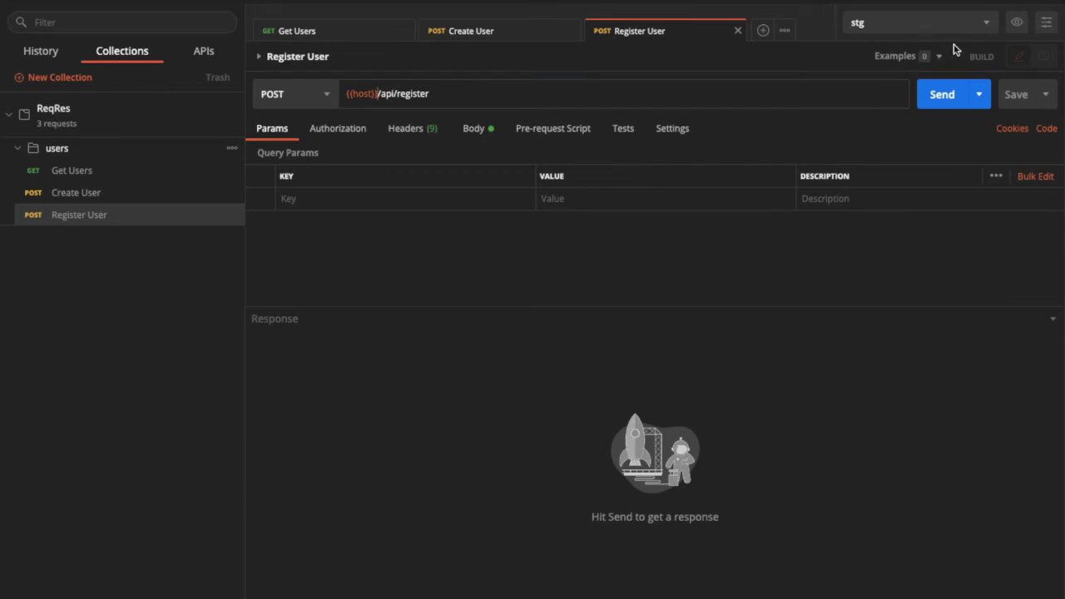
- Review the environment list, the stg variables and the updated URLs of the Get Users and Create User requests
{"action": "left_click", "coordinate": [985, 25]}
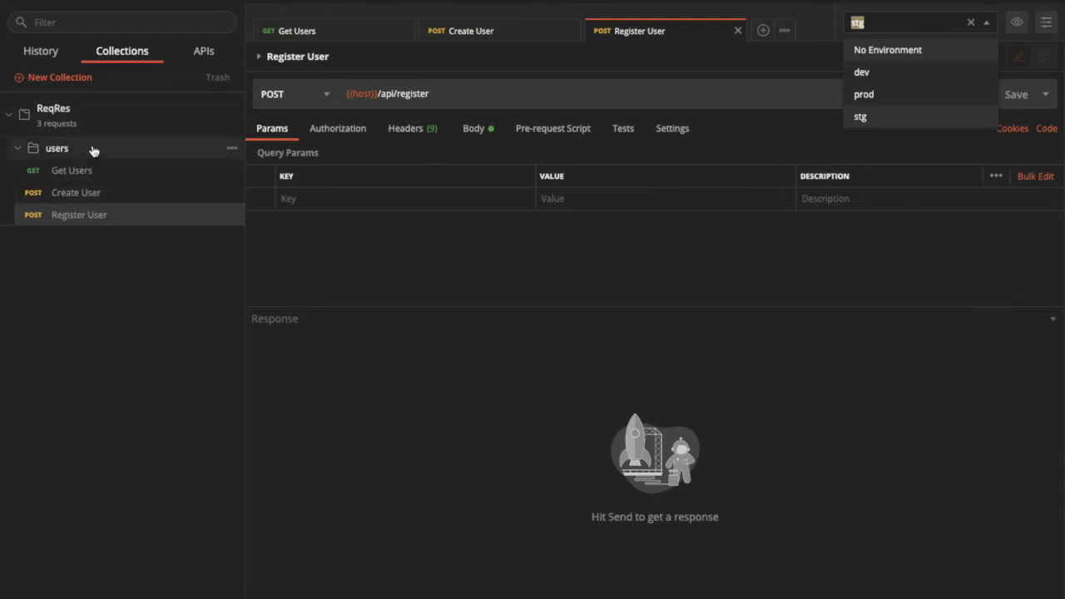
{"action": "left_click", "coordinate": [91, 176]}
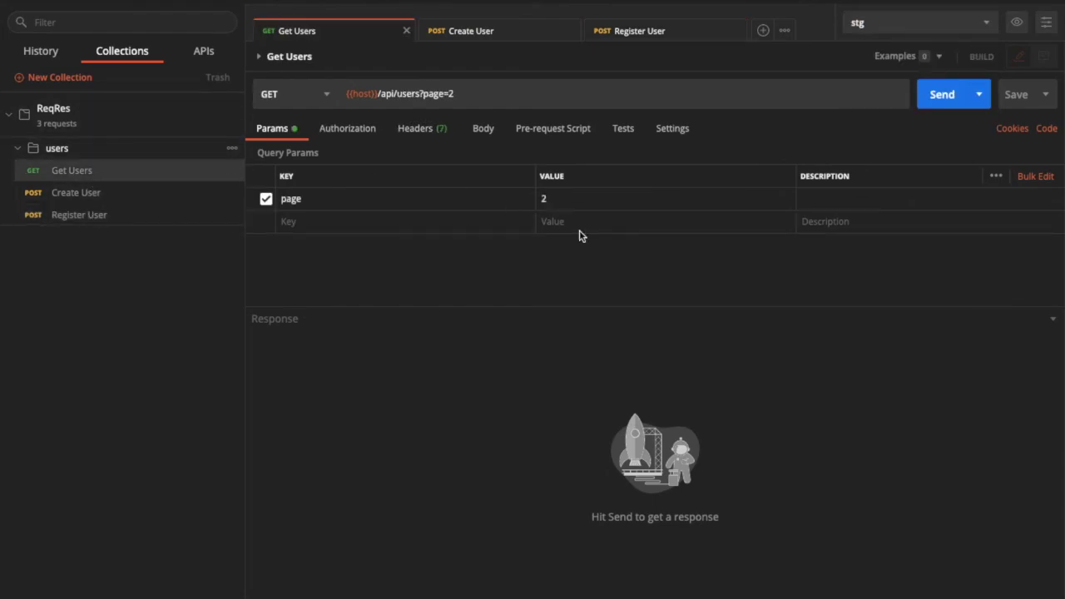
{"action": "left_click", "coordinate": [1015, 25]}
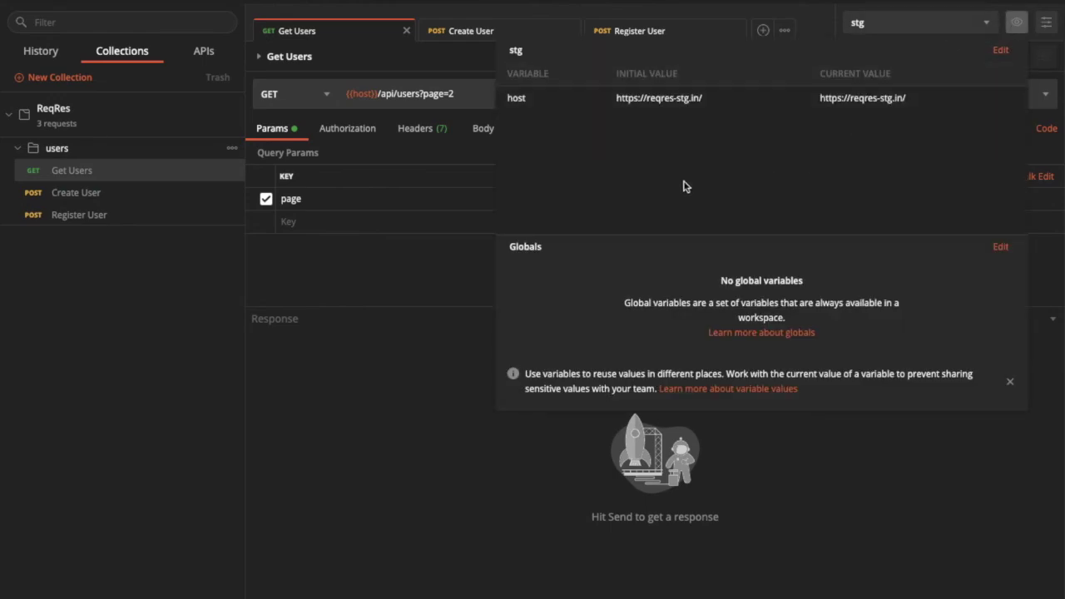
{"action": "left_click", "coordinate": [134, 203]}
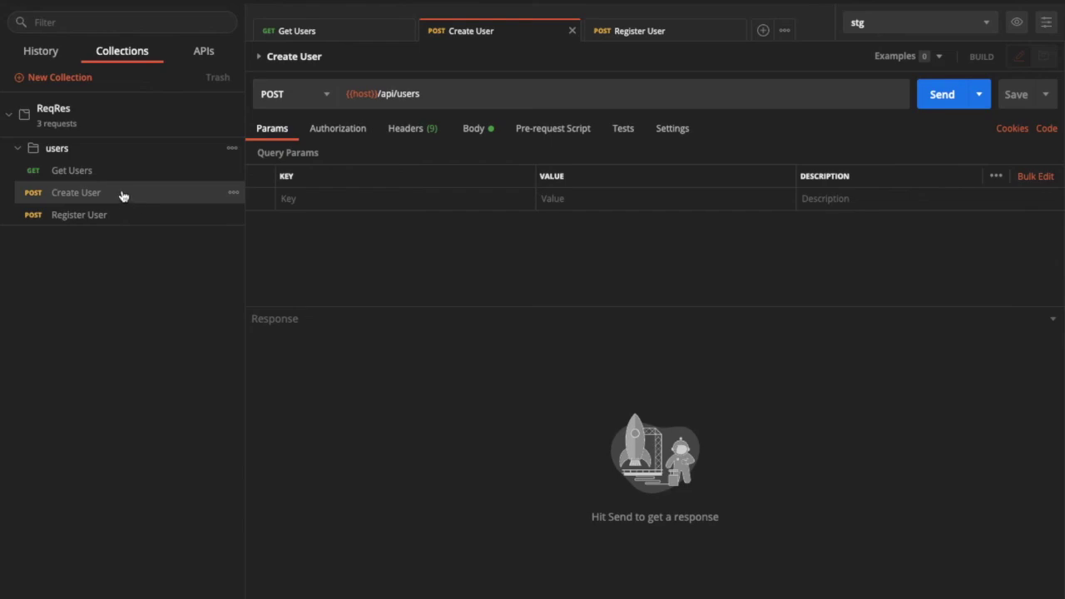
- Switch the active environment to prod for the Get Users request and send the request
{"action": "left_click", "coordinate": [104, 173]}
{"action": "left_click", "coordinate": [992, 33]}
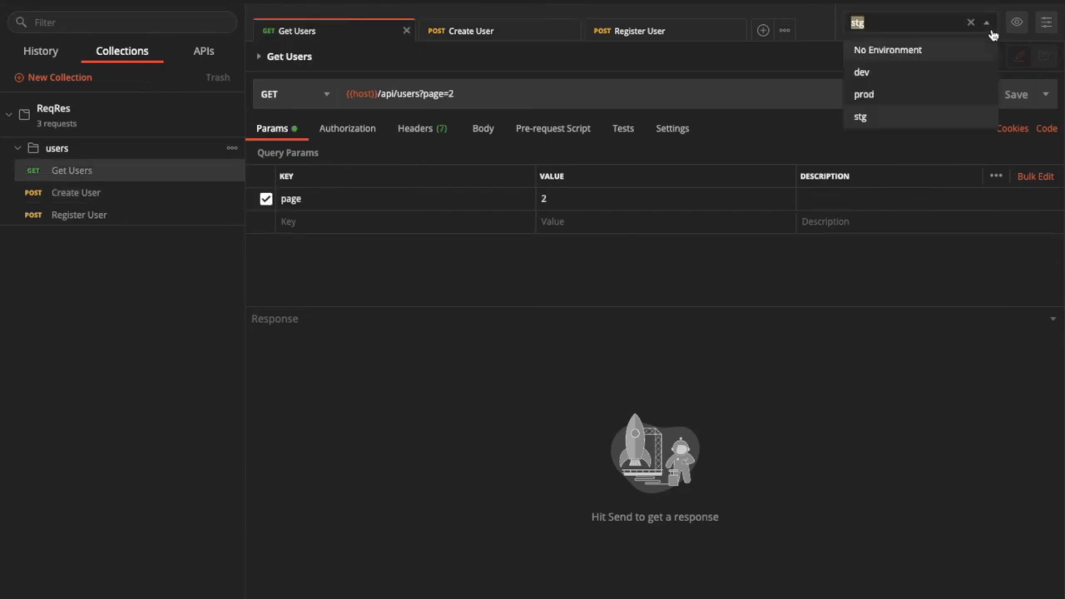
{"action": "left_click", "coordinate": [899, 94]}
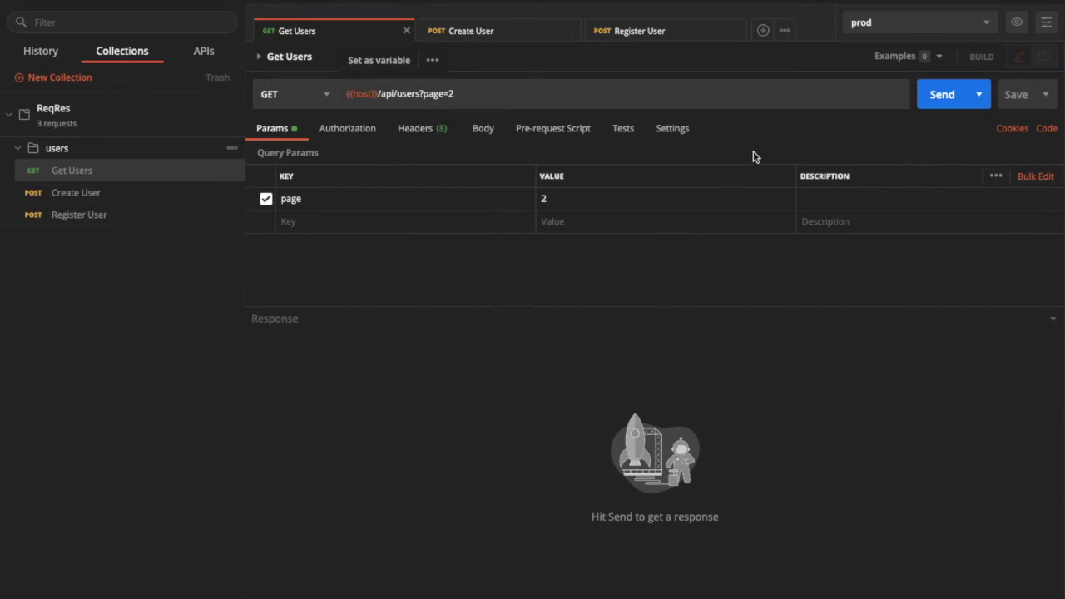
{"action": "left_click", "coordinate": [948, 94]}
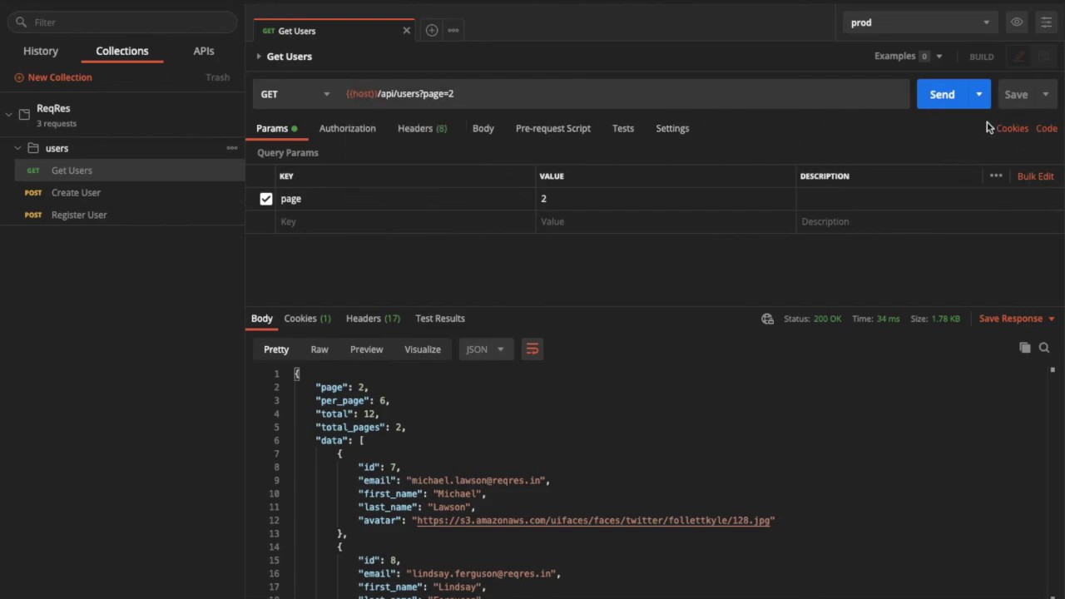
- Open the generated code for Get Users and examine the cURL snippet's request URL and the available snippet languages
{"action": "left_click", "coordinate": [1047, 129]}
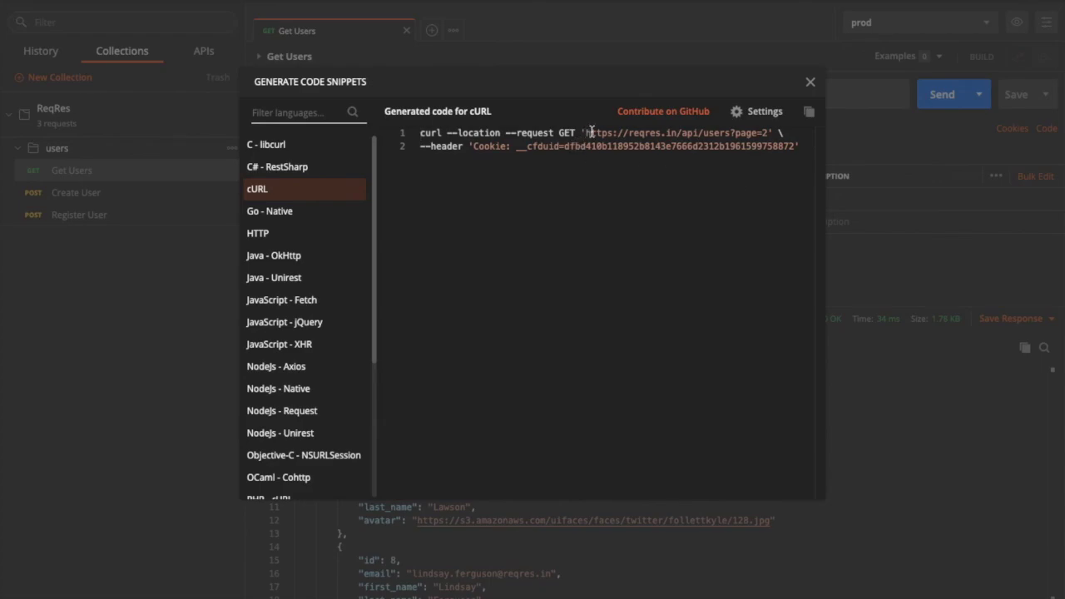
{"action": "left_click_drag", "start_coordinate": [587, 132], "coordinate": [666, 133]}
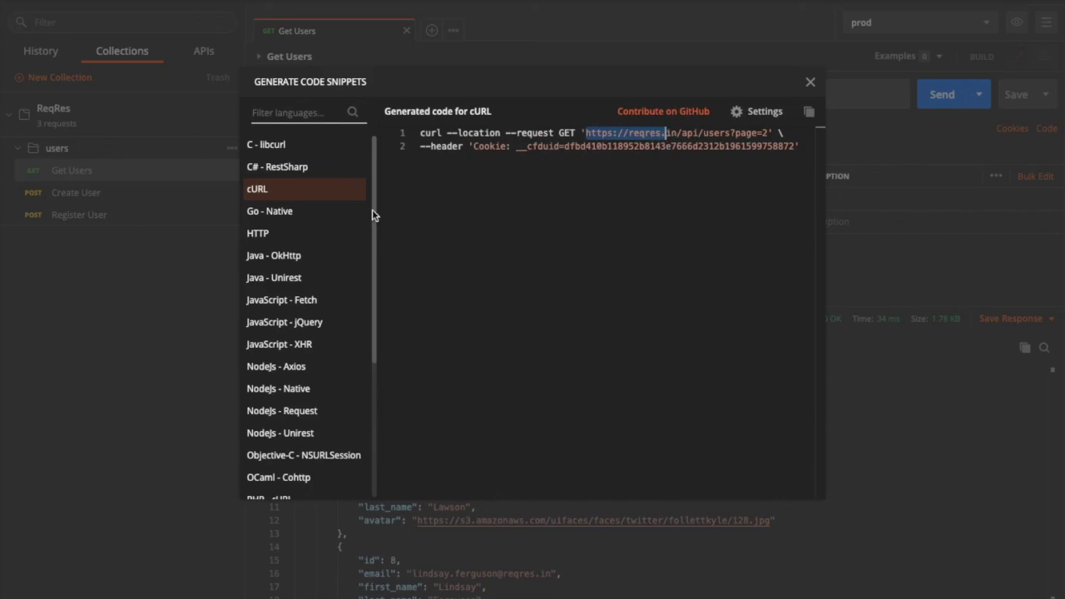
{"action": "scroll", "coordinate": [283, 258], "scroll_direction": "down", "scroll_amount": 5}
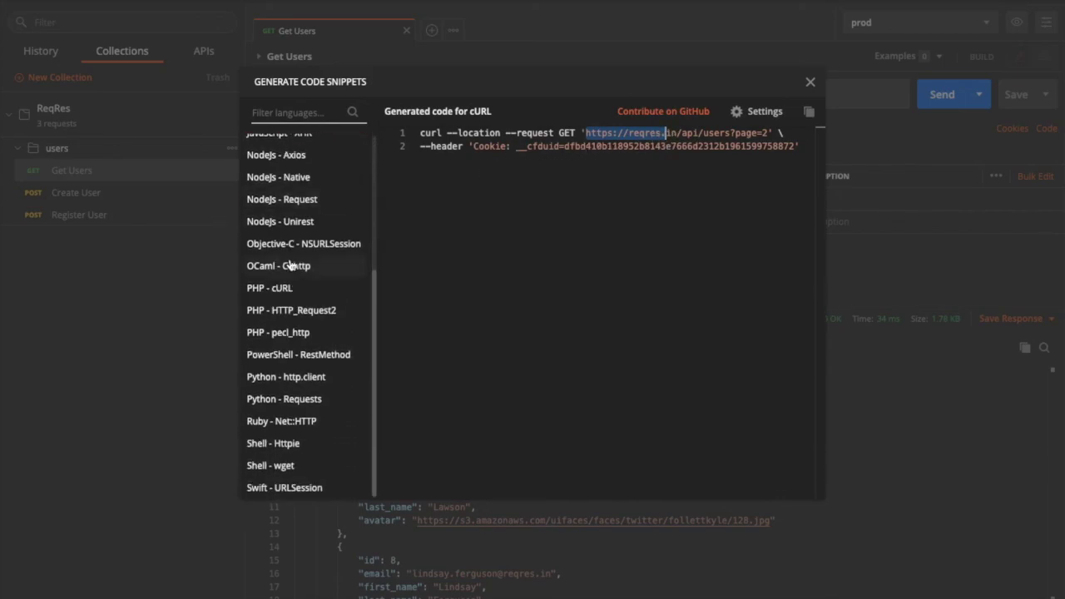
{"action": "scroll", "coordinate": [290, 266], "scroll_direction": "up", "scroll_amount": 5}
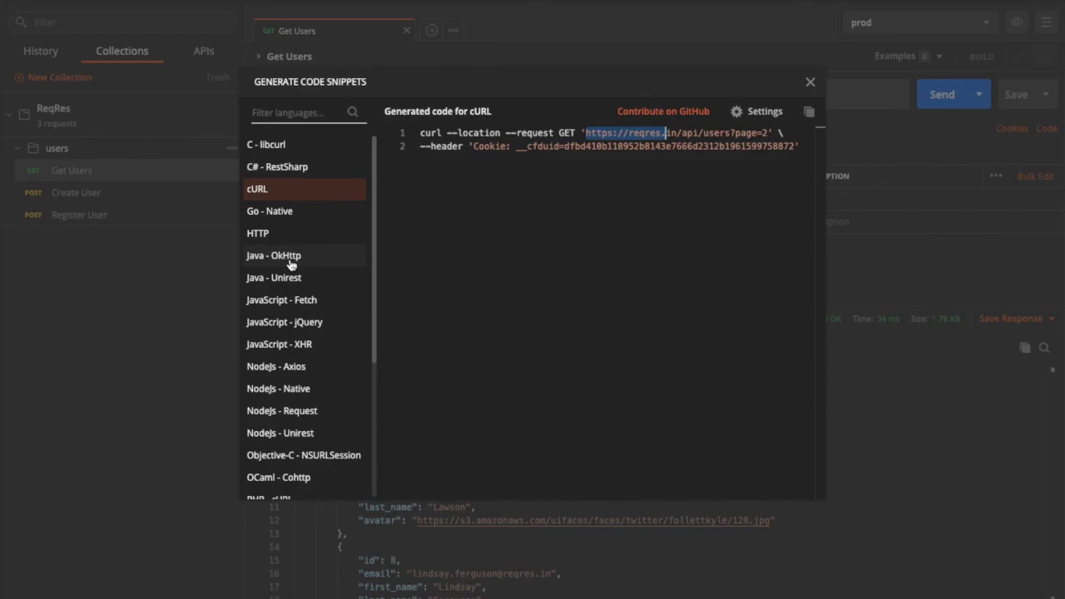
{"action": "scroll", "coordinate": [308, 366], "scroll_direction": "down", "scroll_amount": 1}
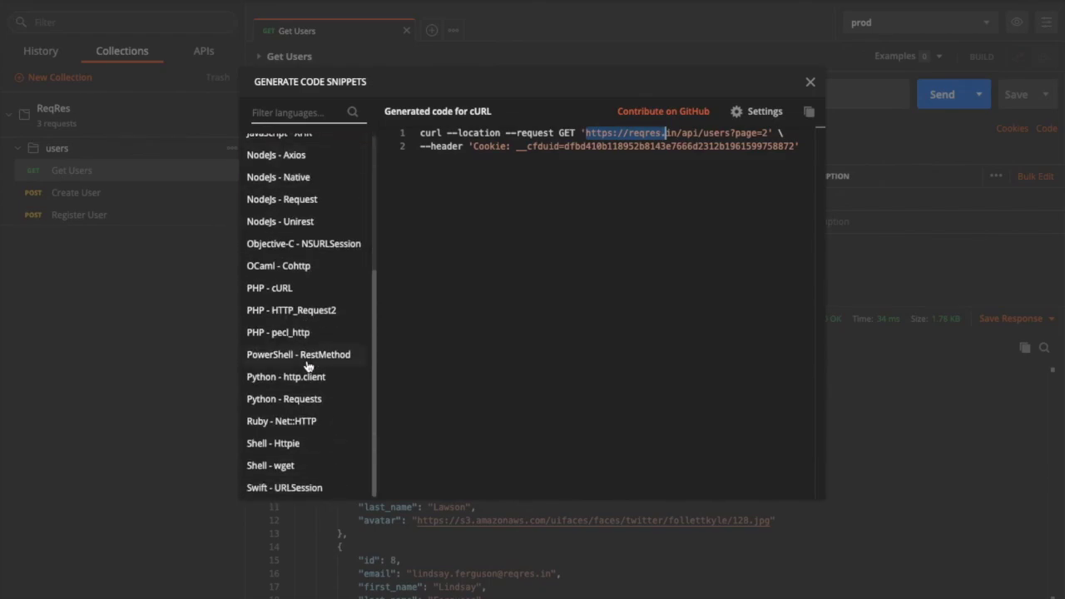
{"action": "scroll", "coordinate": [307, 366], "scroll_direction": "up", "scroll_amount": 5}
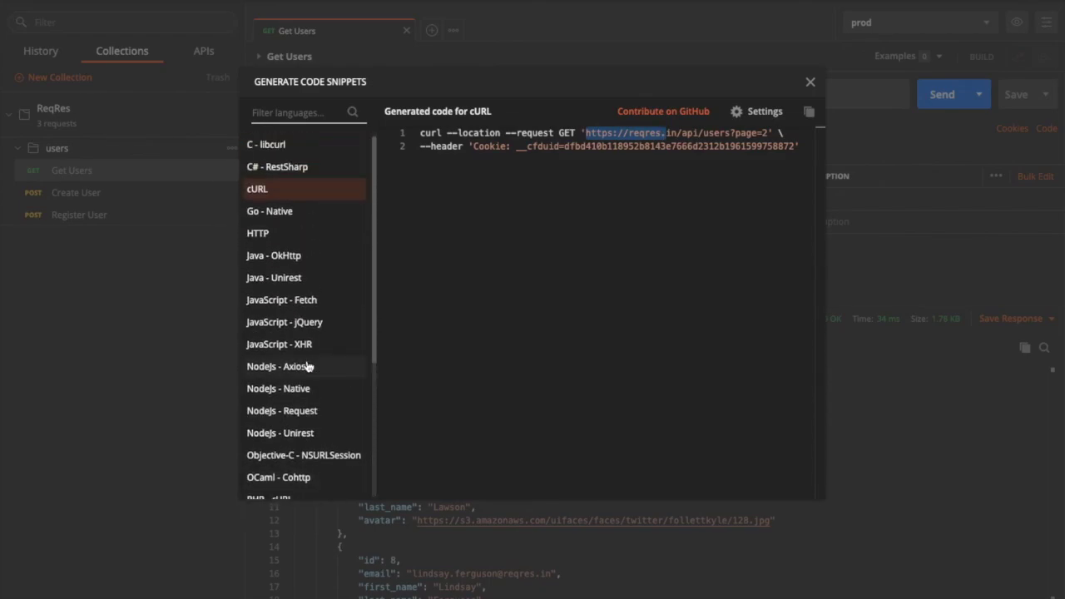
- View the C# - RestSharp and HTTP code snippets for Get Users and browse the other snippet languages
{"action": "left_click", "coordinate": [286, 171]}
{"action": "left_click", "coordinate": [290, 241]}
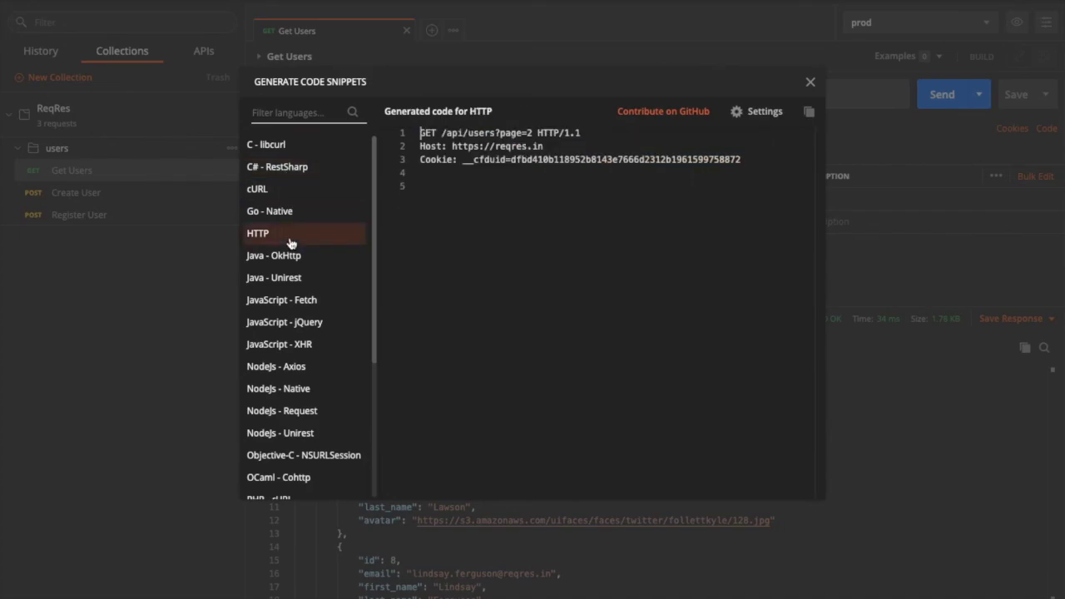
{"action": "scroll", "coordinate": [306, 332], "scroll_direction": "down", "scroll_amount": 1}
{"action": "scroll", "coordinate": [307, 336], "scroll_direction": "down", "scroll_amount": 4}
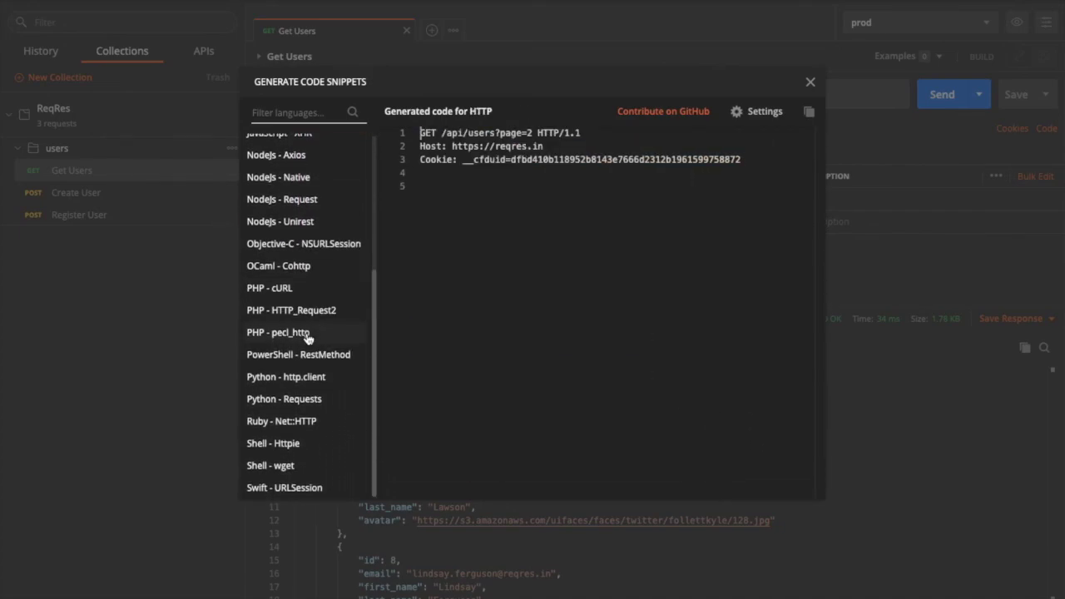
{"action": "scroll", "coordinate": [304, 187], "scroll_direction": "up", "scroll_amount": 6}
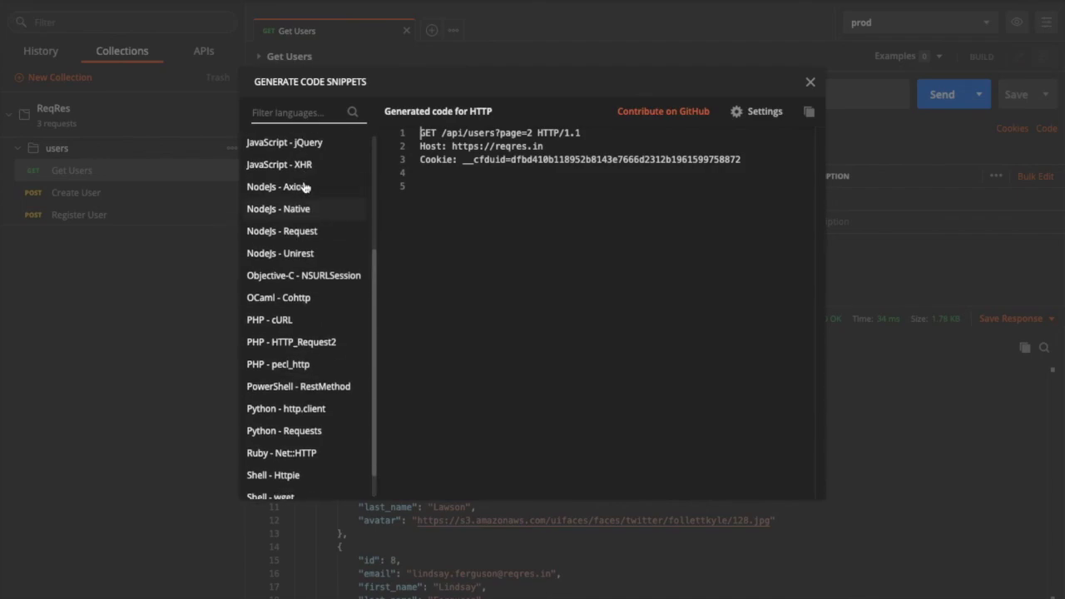